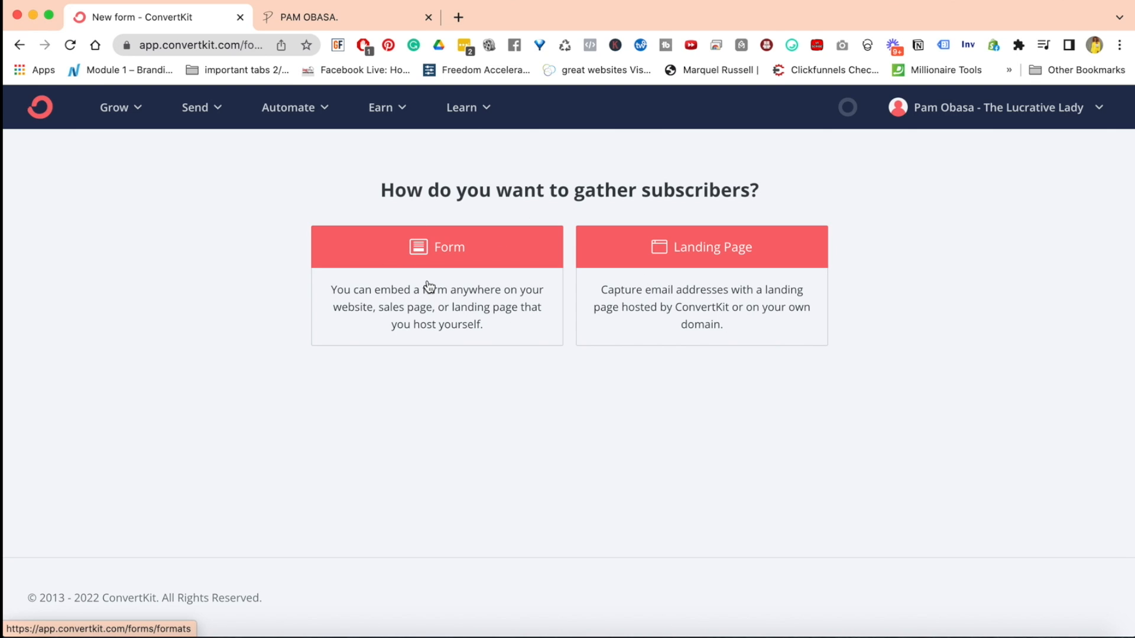
# Switch to the live business website and view its Wake To Wealth video section on the homepage
pyautogui.click(326, 18)
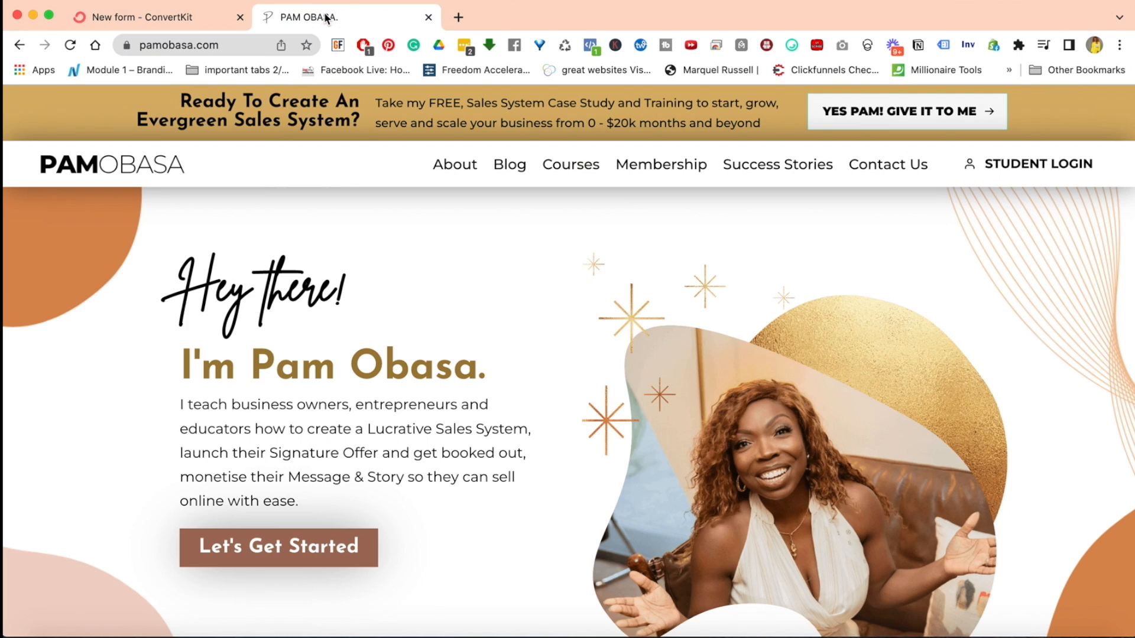
pyautogui.click(159, 45)
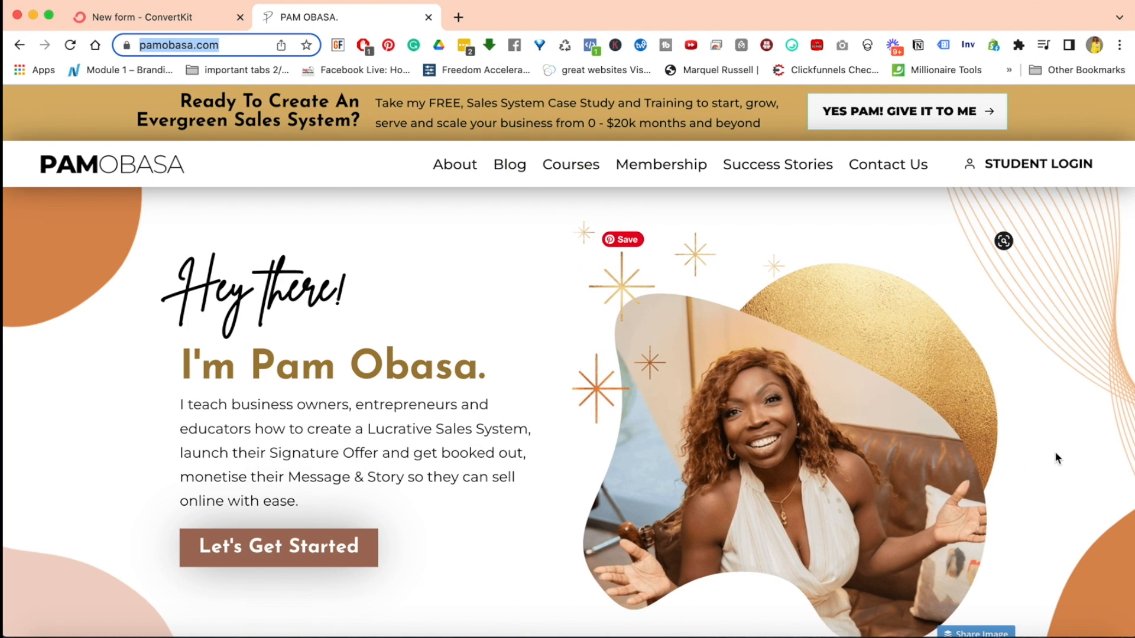
pyautogui.scroll(-7, 1056, 456)
pyautogui.scroll(-5, 1056, 457)
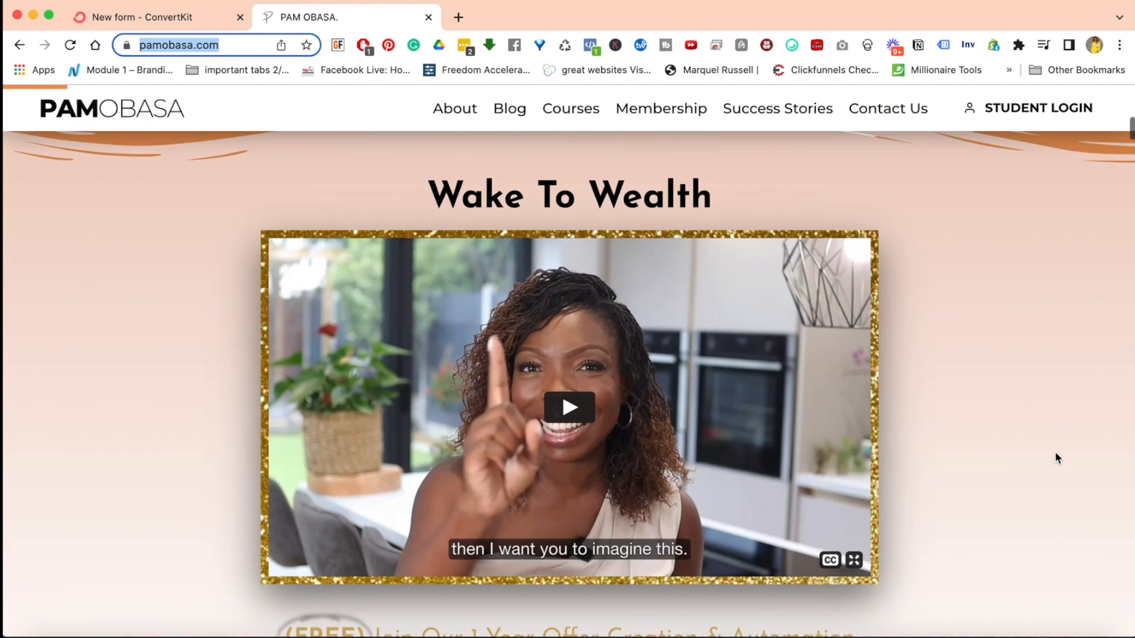
pyautogui.scroll(2, 930, 279)
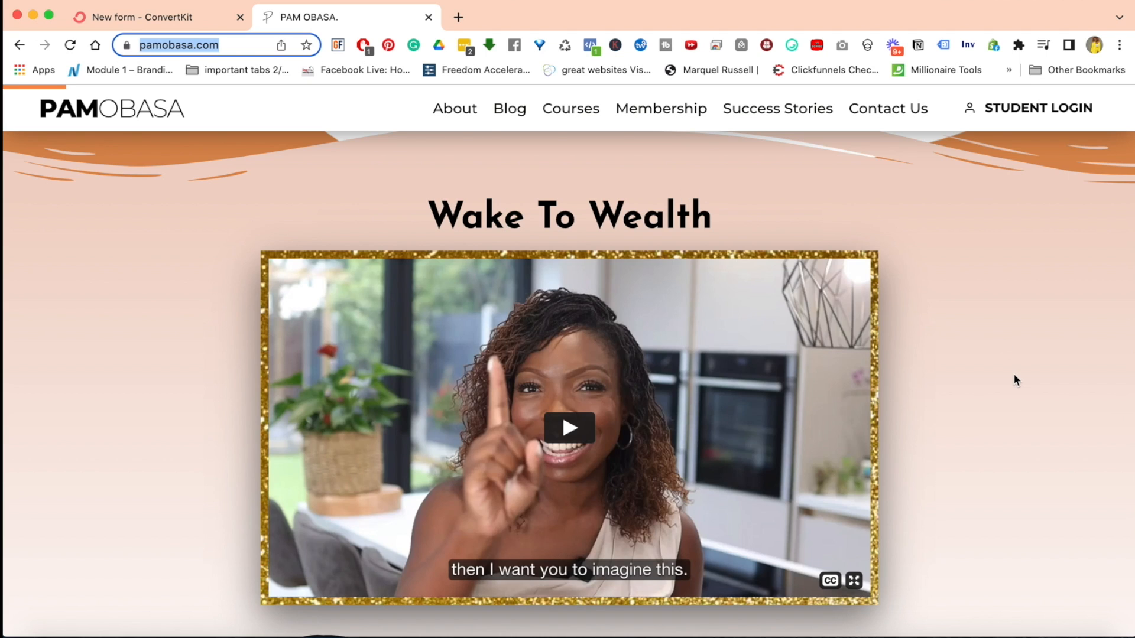
pyautogui.scroll(-1, 1013, 373)
pyautogui.rightClick(617, 361)
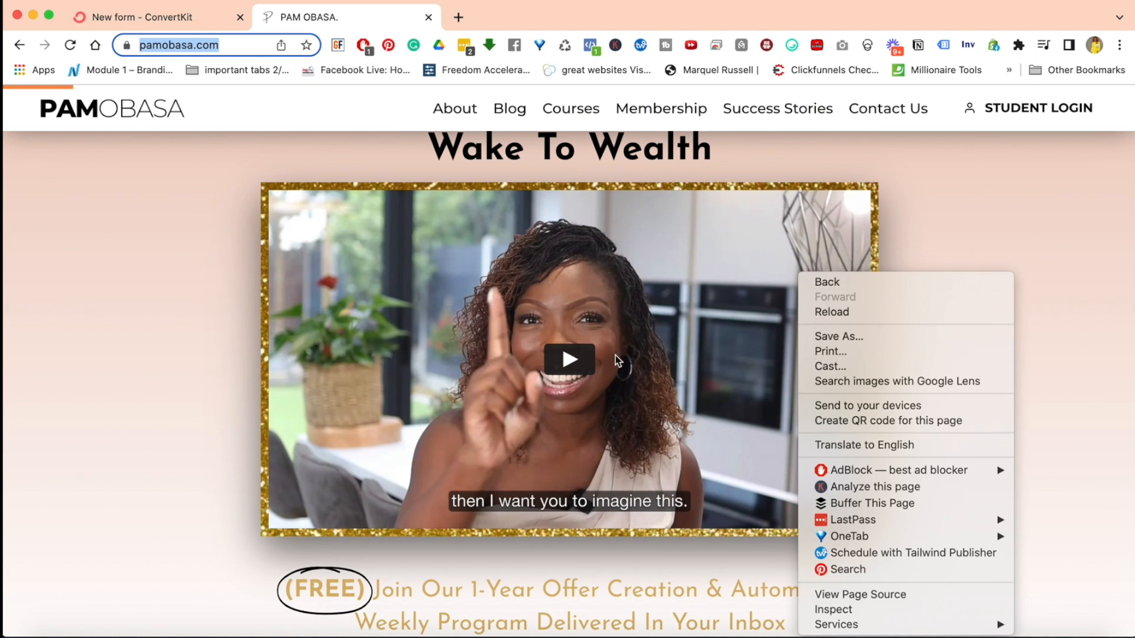
pyautogui.click(974, 243)
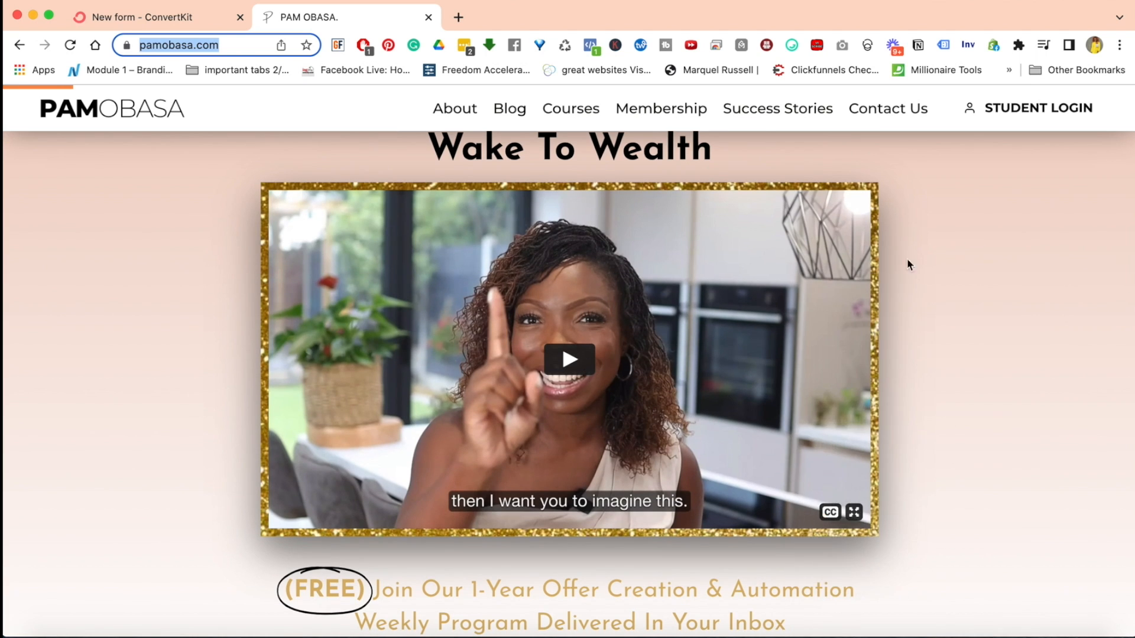
# Play the Wake To Wealth video briefly and pause it
pyautogui.click(569, 365)
pyautogui.click(565, 361)
pyautogui.click(564, 360)
pyautogui.click(566, 360)
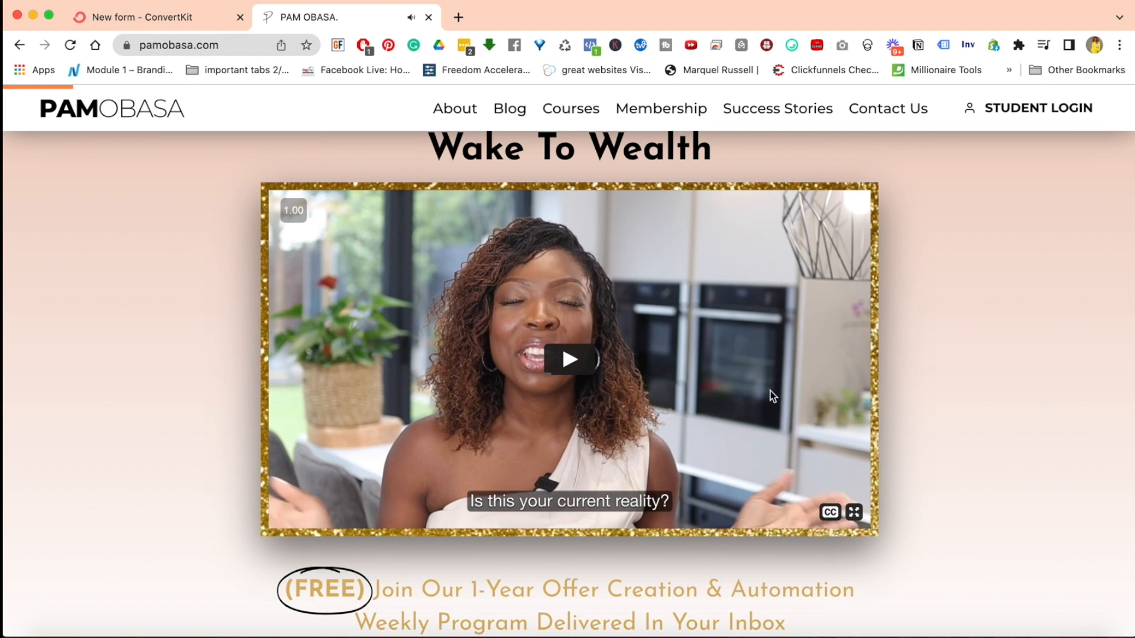
# View the Join The Movement sign-up popup, glance at ConvertKit's new-form page, and close the popup on the website
pyautogui.scroll(-2, 1019, 359)
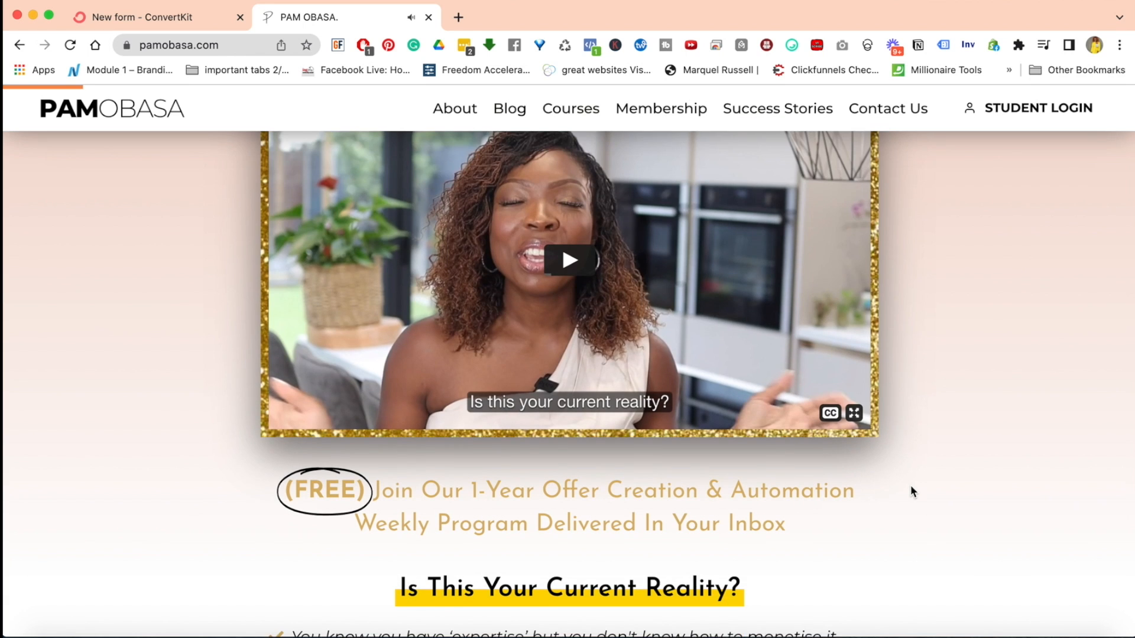
pyautogui.scroll(-10, 911, 486)
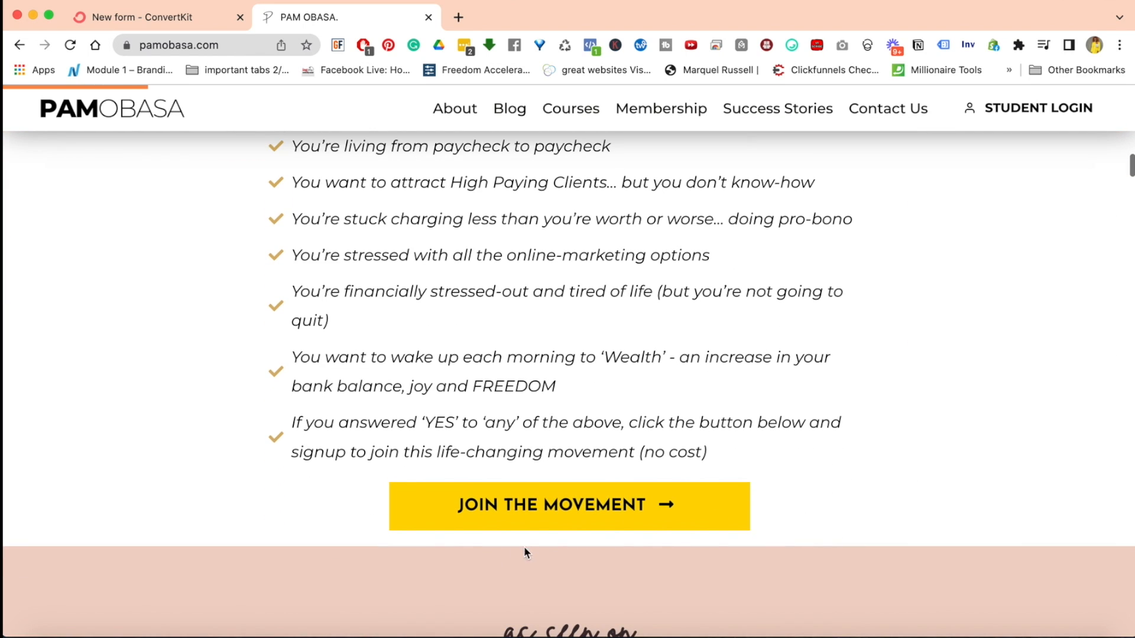
pyautogui.click(570, 515)
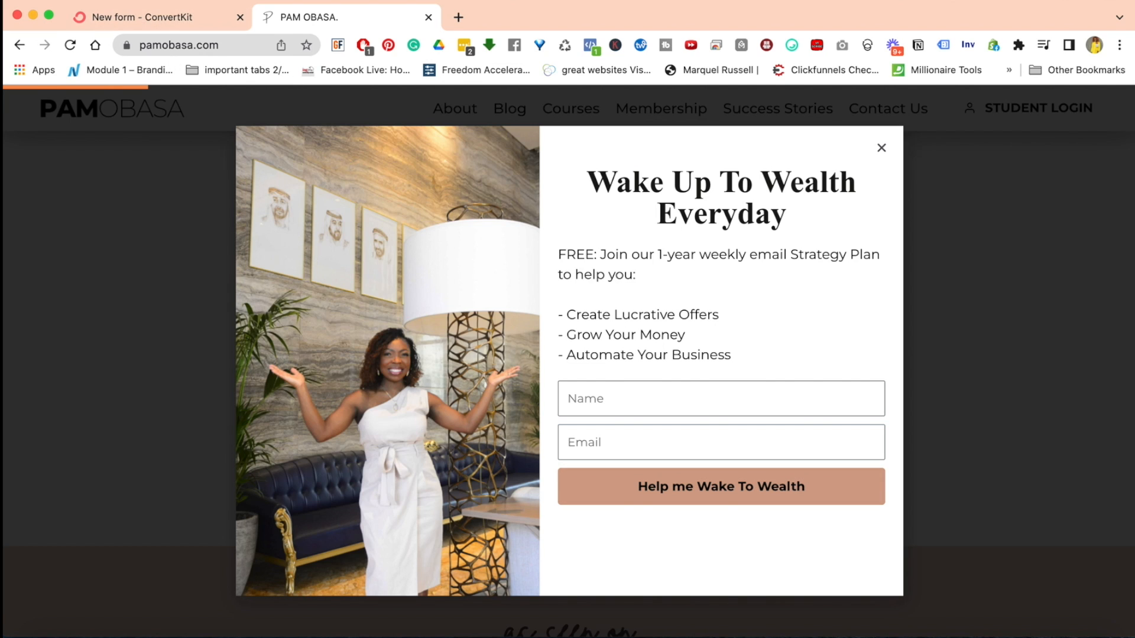
pyautogui.click(165, 21)
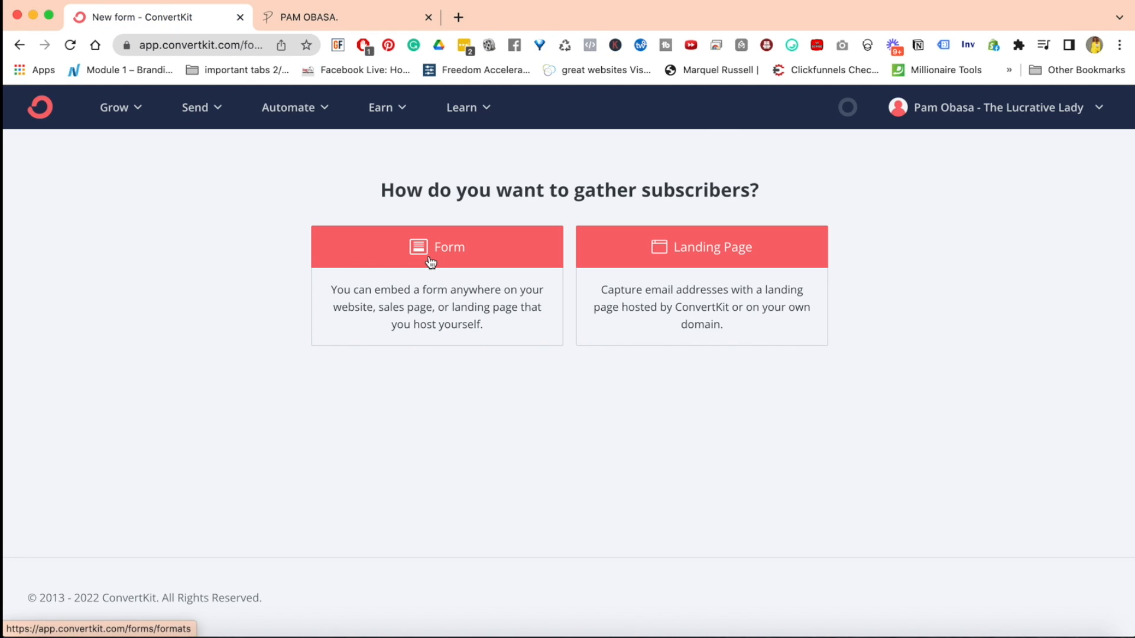
pyautogui.click(374, 21)
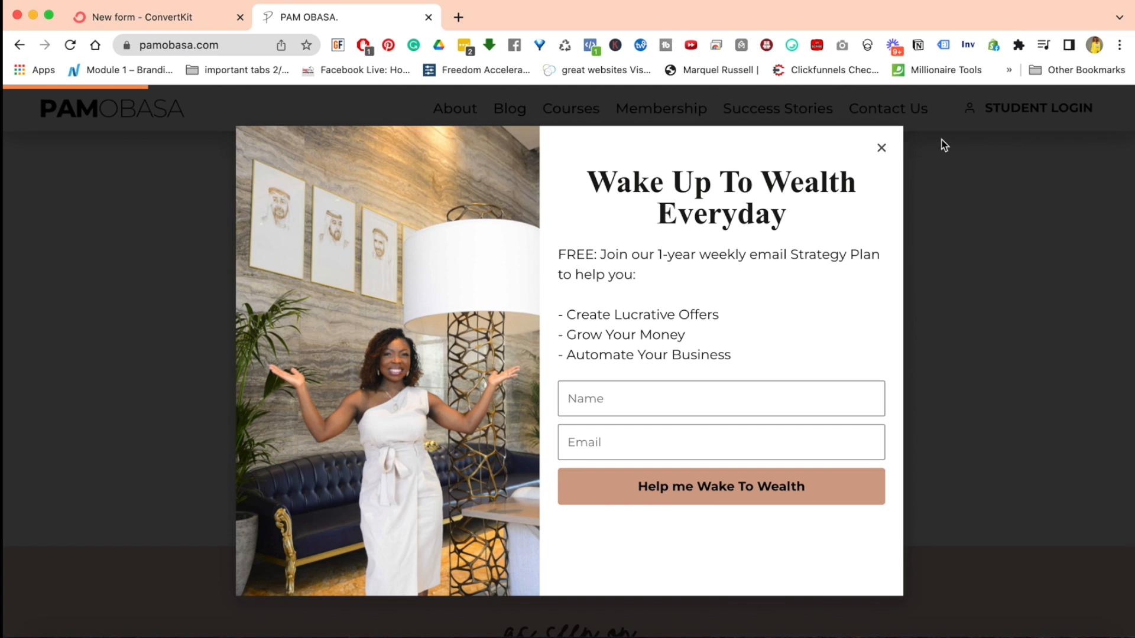
pyautogui.click(882, 149)
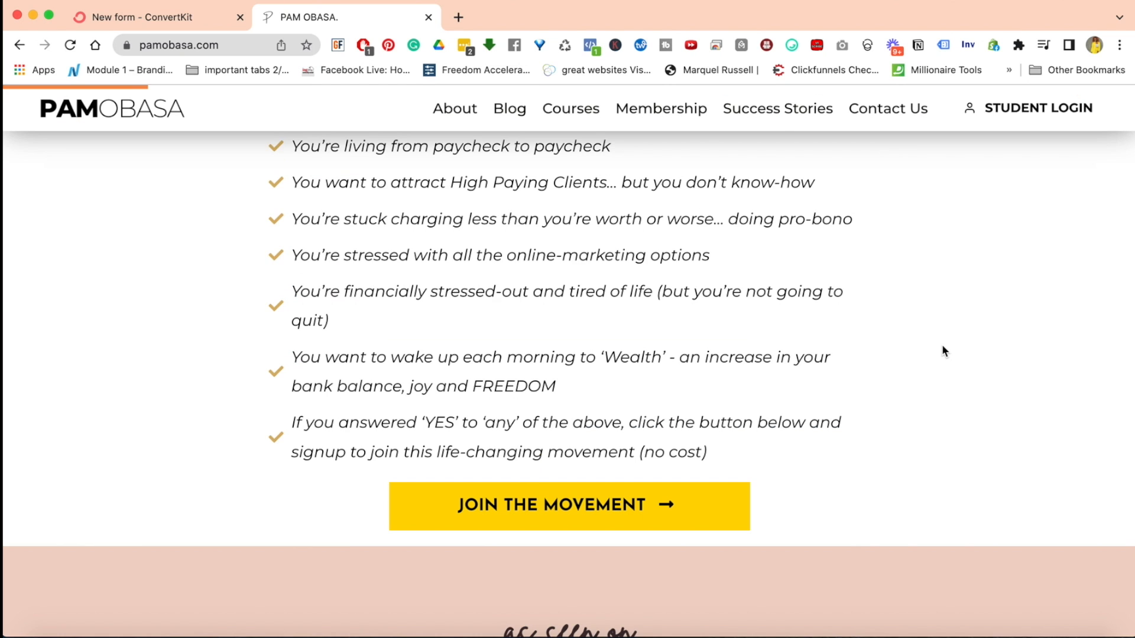
# Look through the rest of the homepage for its opt-in offers, quiz and story sections, returning to the Join The Movement section
pyautogui.scroll(-10, 941, 344)
pyautogui.scroll(-20, 943, 348)
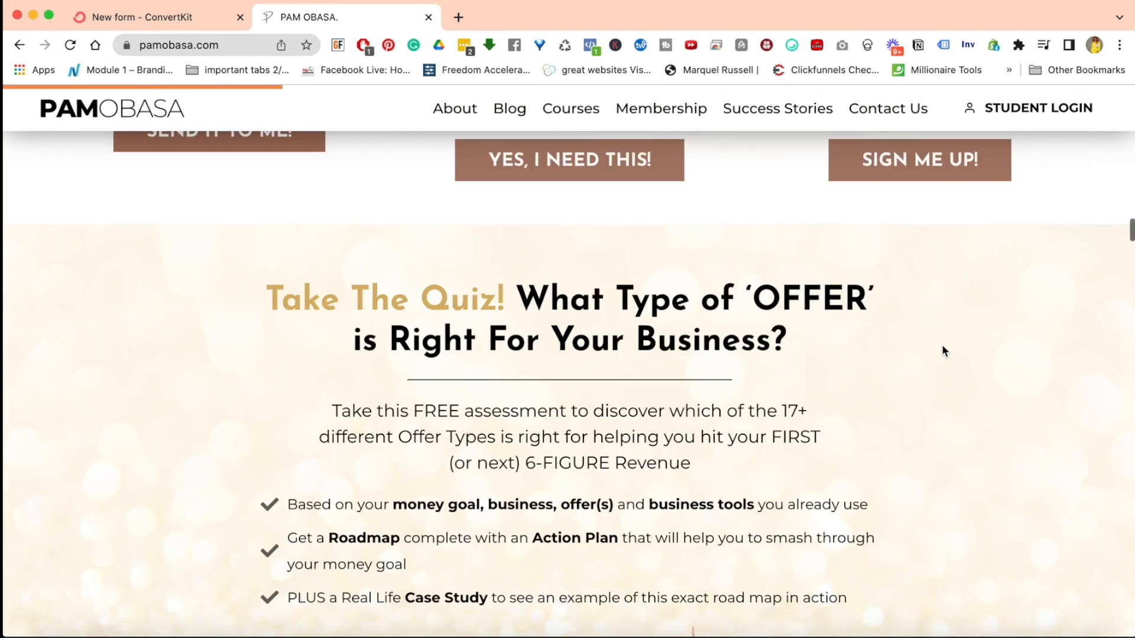
pyautogui.scroll(-20, 942, 349)
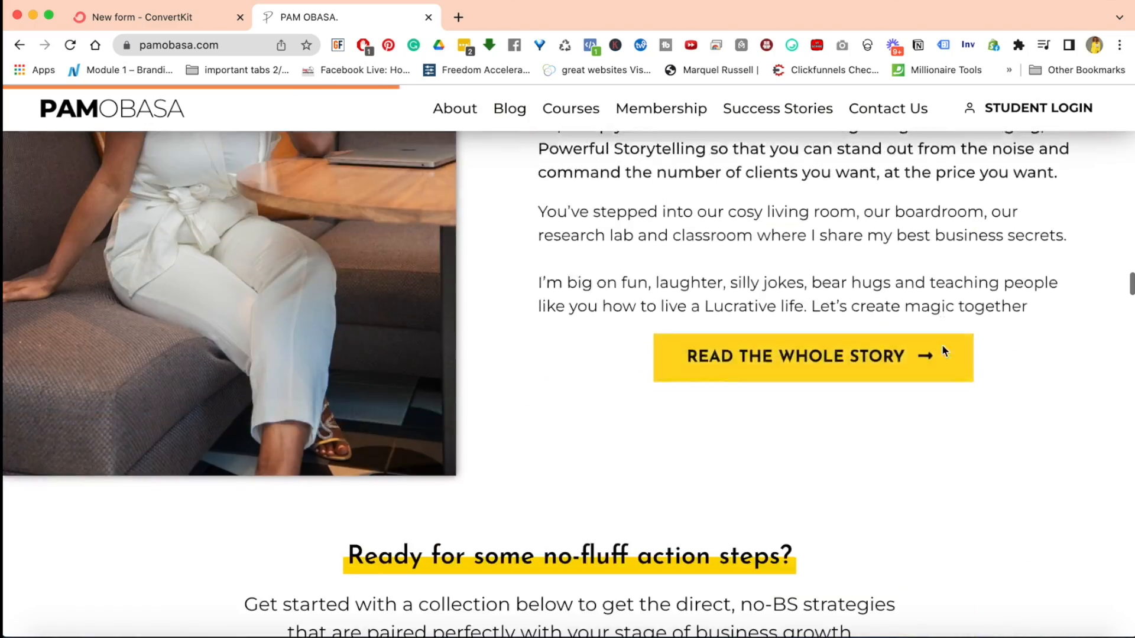
pyautogui.scroll(-10, 943, 348)
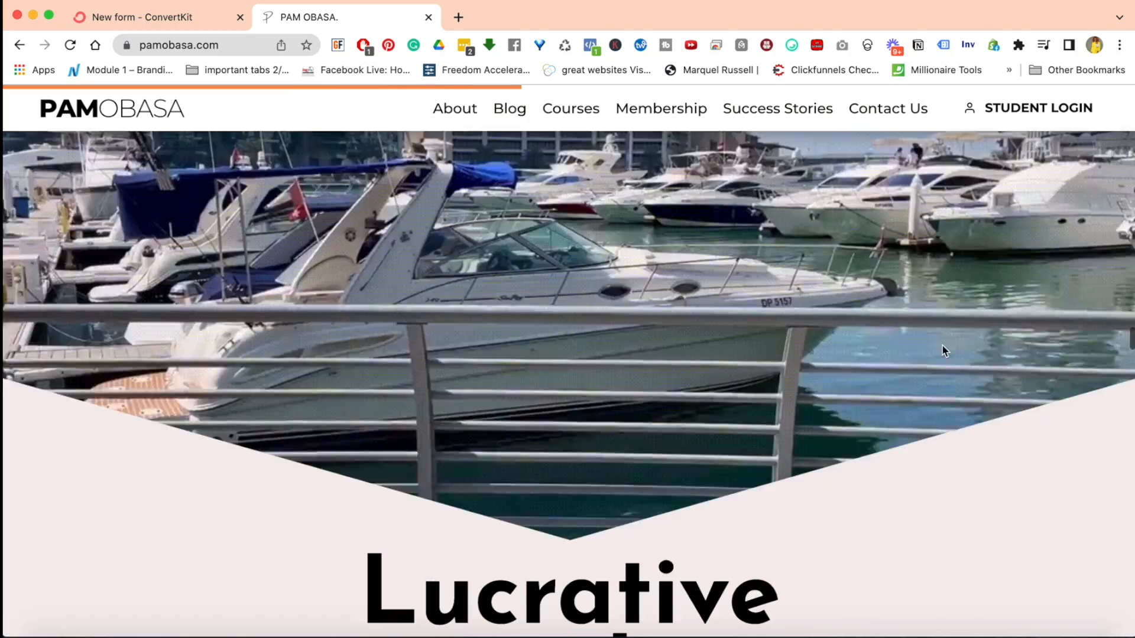
pyautogui.scroll(1, 942, 346)
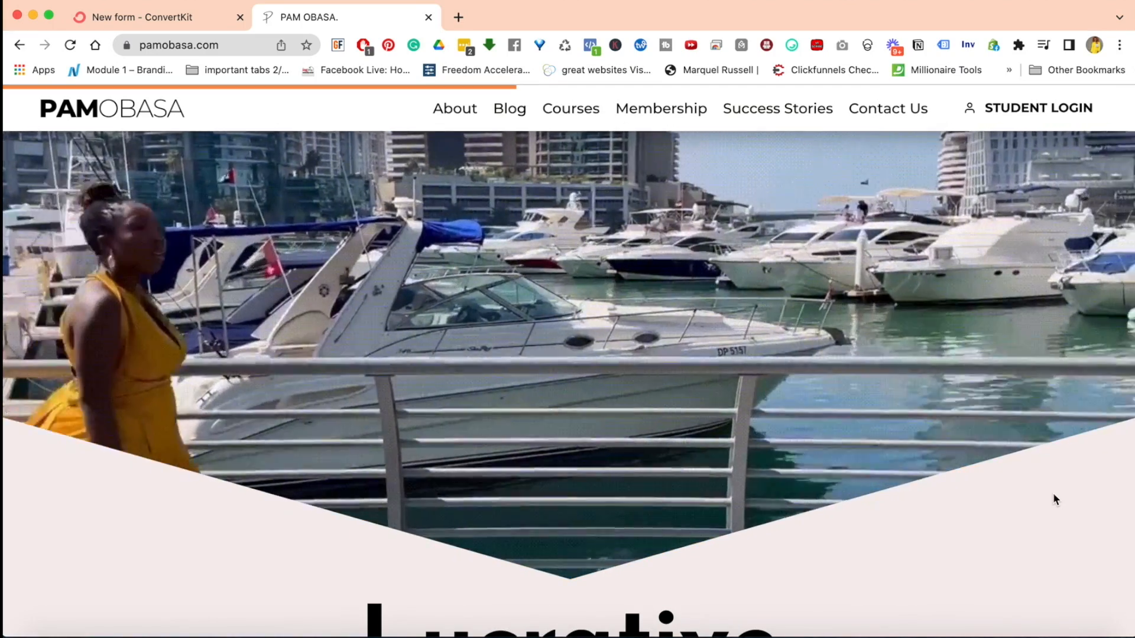
pyautogui.scroll(-9, 1055, 500)
pyautogui.scroll(4, 1055, 499)
pyautogui.scroll(15, 1055, 499)
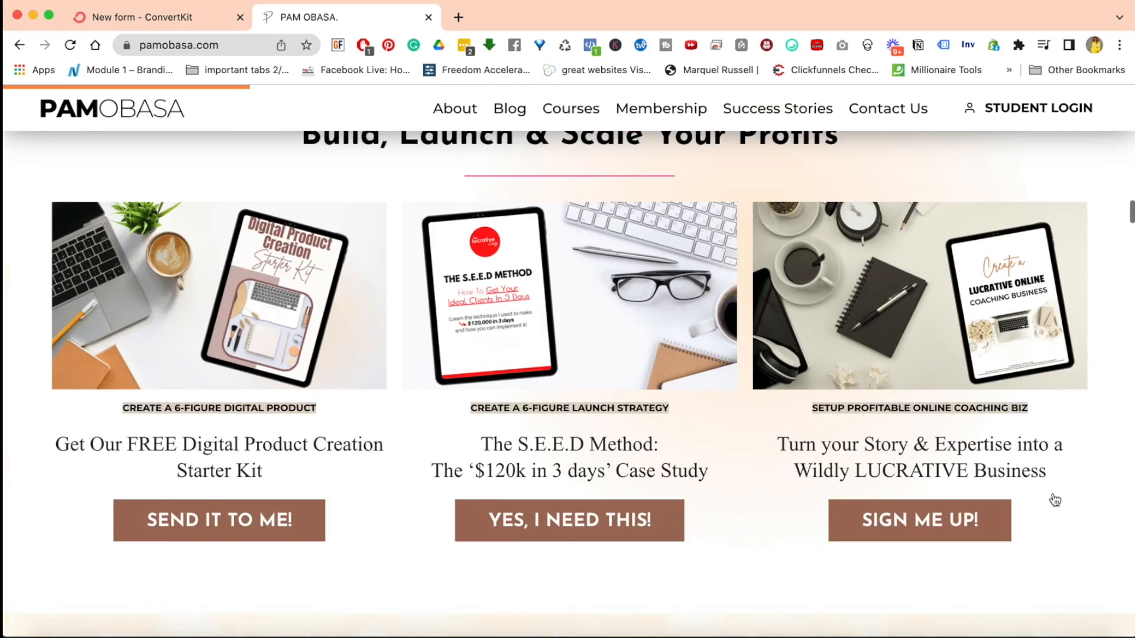
pyautogui.scroll(10, 1055, 499)
pyautogui.scroll(-3, 1056, 500)
pyautogui.scroll(-5, 1055, 500)
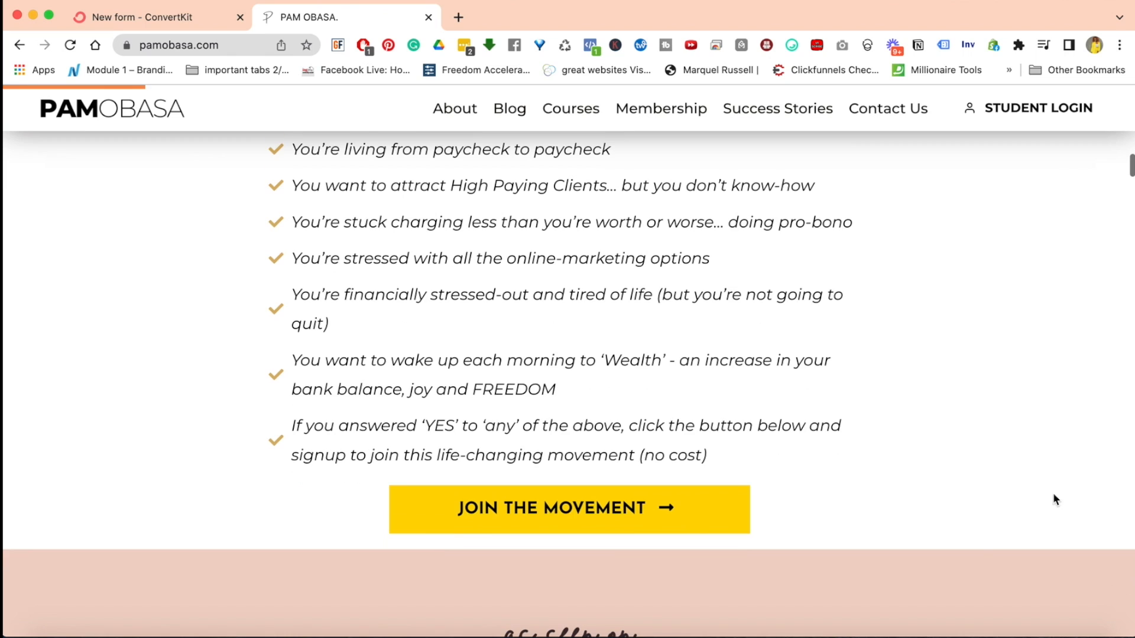
# Switch back to ConvertKit and choose Form as the subscriber-gathering method to view its display formats
pyautogui.click(145, 12)
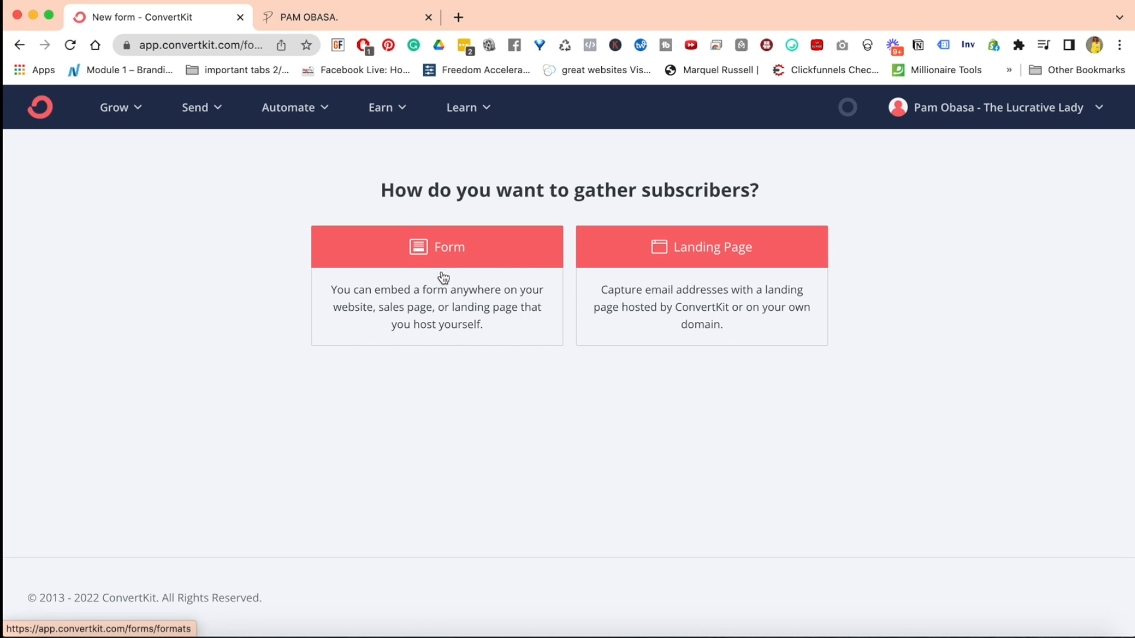
pyautogui.click(498, 270)
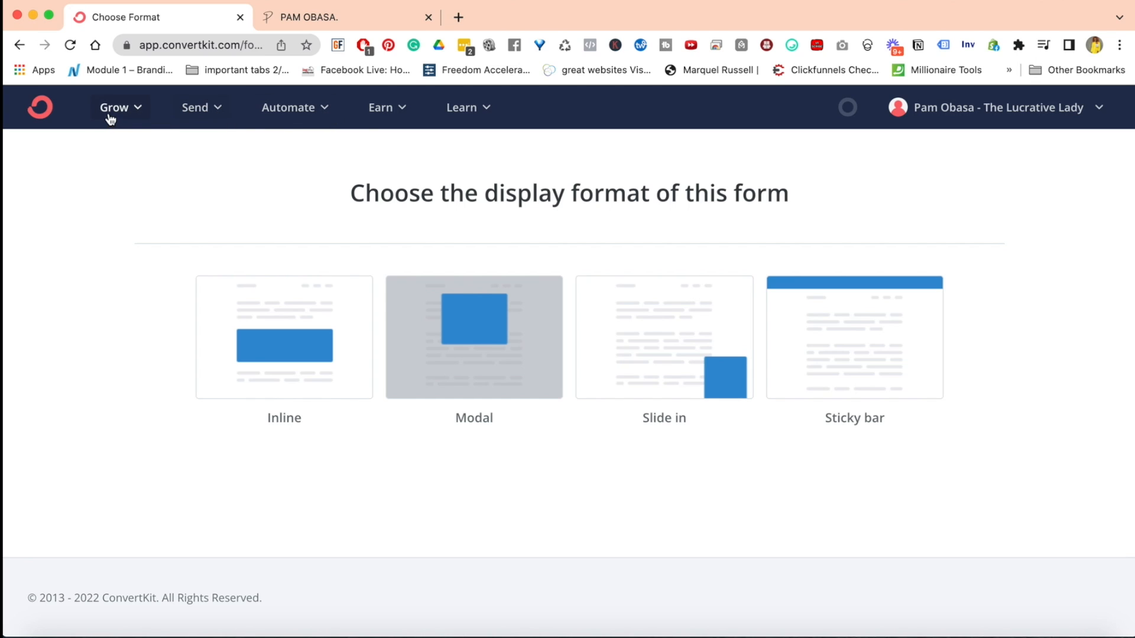
# Show the Landing Pages & Forms list and sort it by Newest
pyautogui.click(140, 117)
pyautogui.click(161, 247)
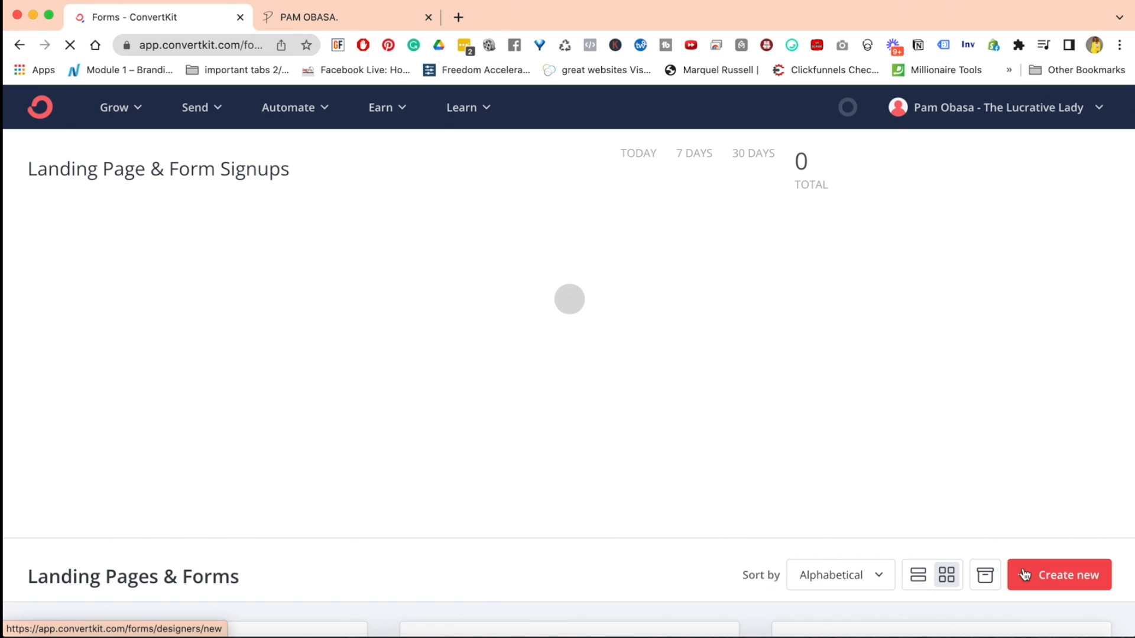
pyautogui.scroll(-10, 1022, 568)
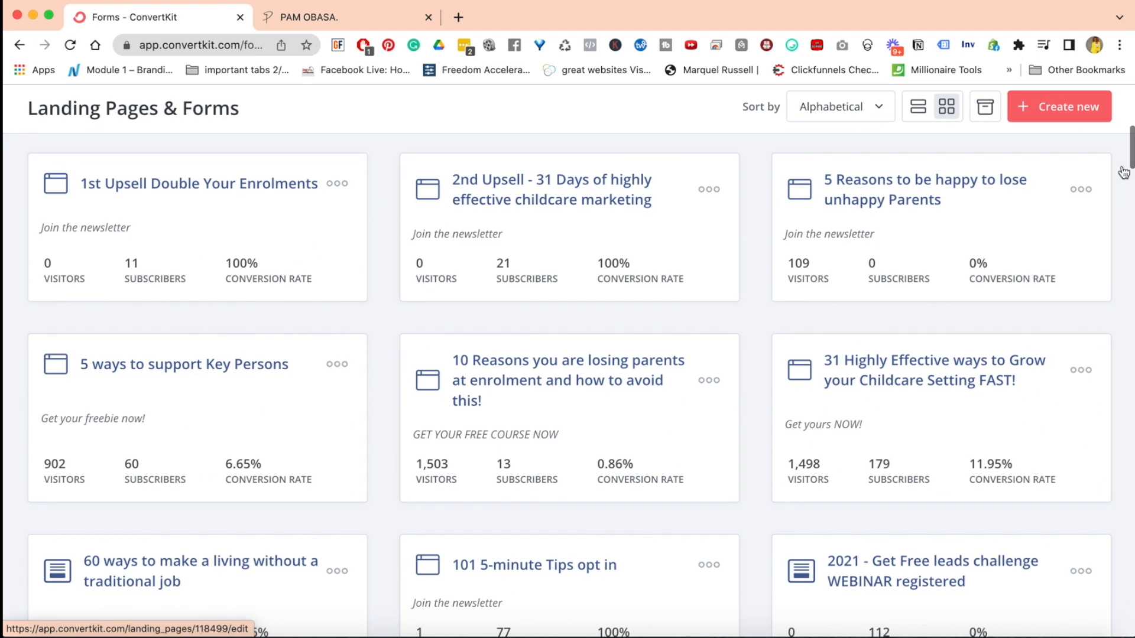
pyautogui.click(879, 108)
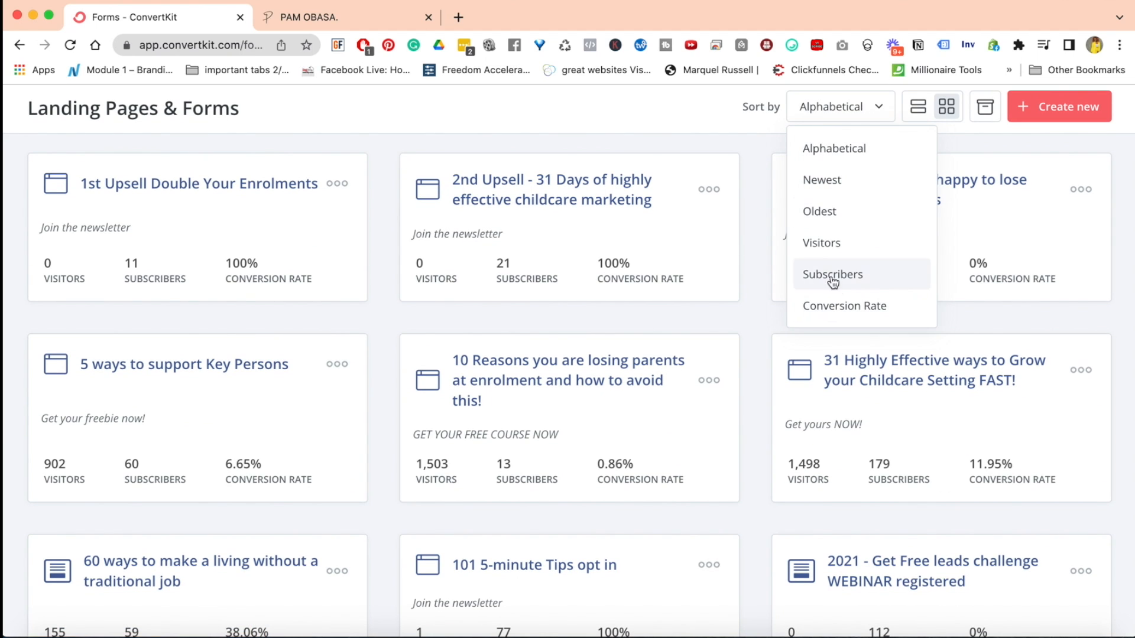
pyautogui.click(836, 212)
pyautogui.click(879, 109)
pyautogui.click(844, 187)
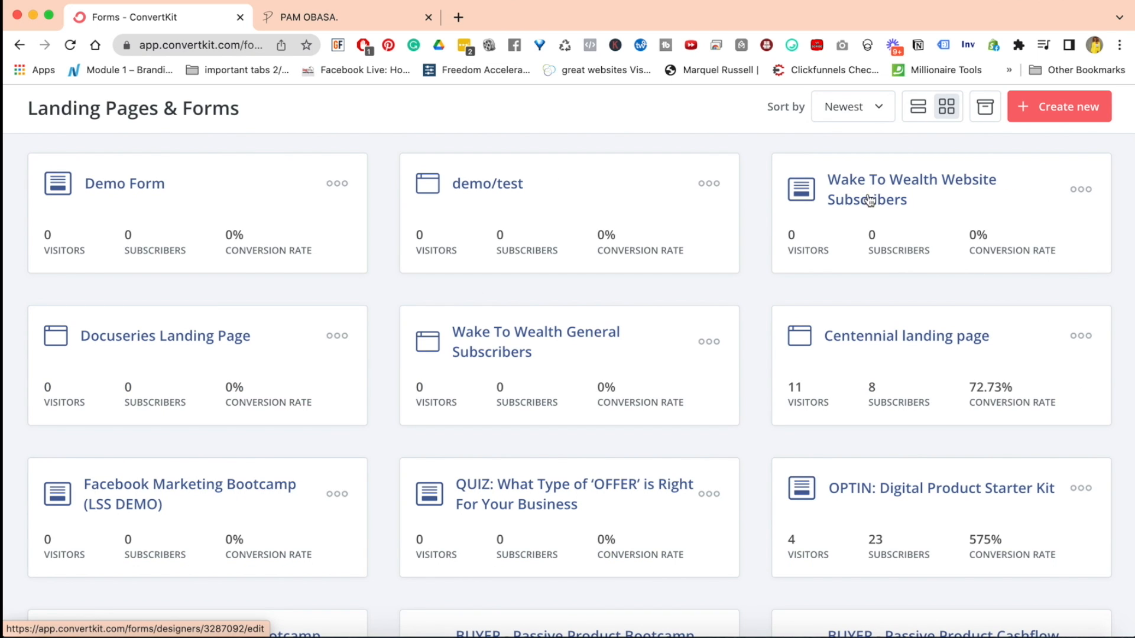
# Review the website's Wake To Wealth section, and open the Wake To Wealth Website Subscribers form in ConvertKit
pyautogui.click(289, 23)
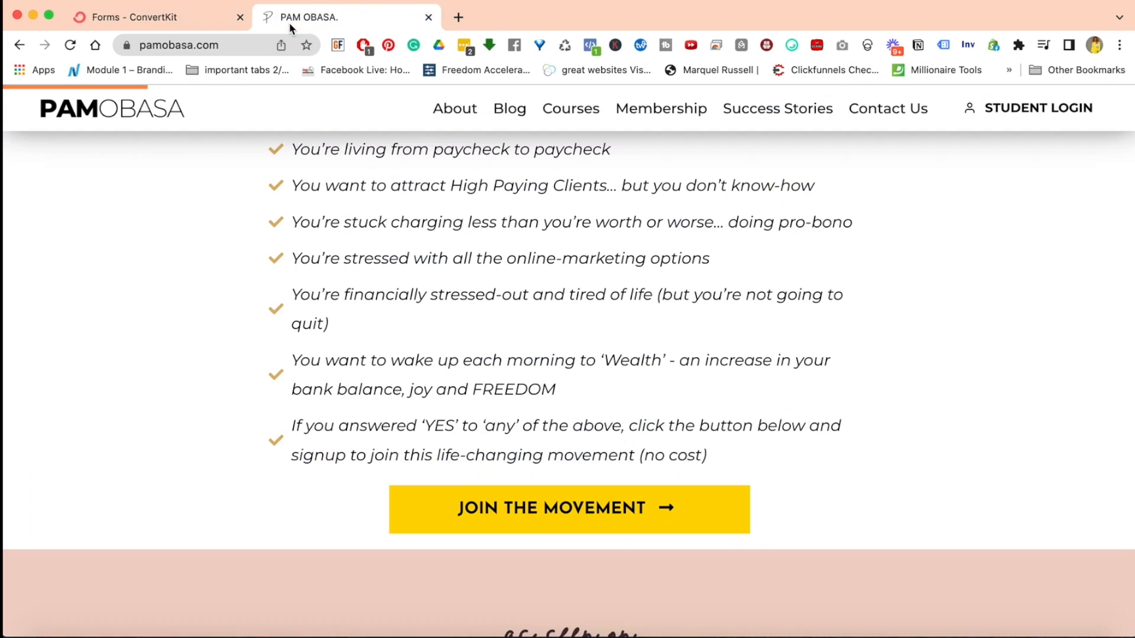
pyautogui.scroll(10, 491, 413)
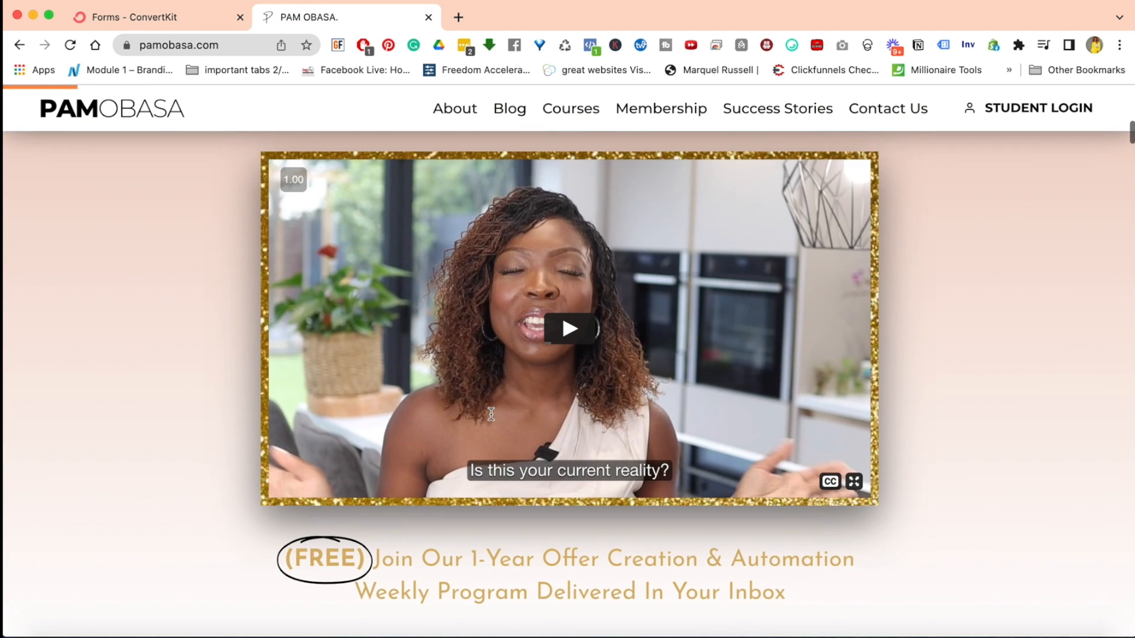
pyautogui.scroll(-5, 491, 413)
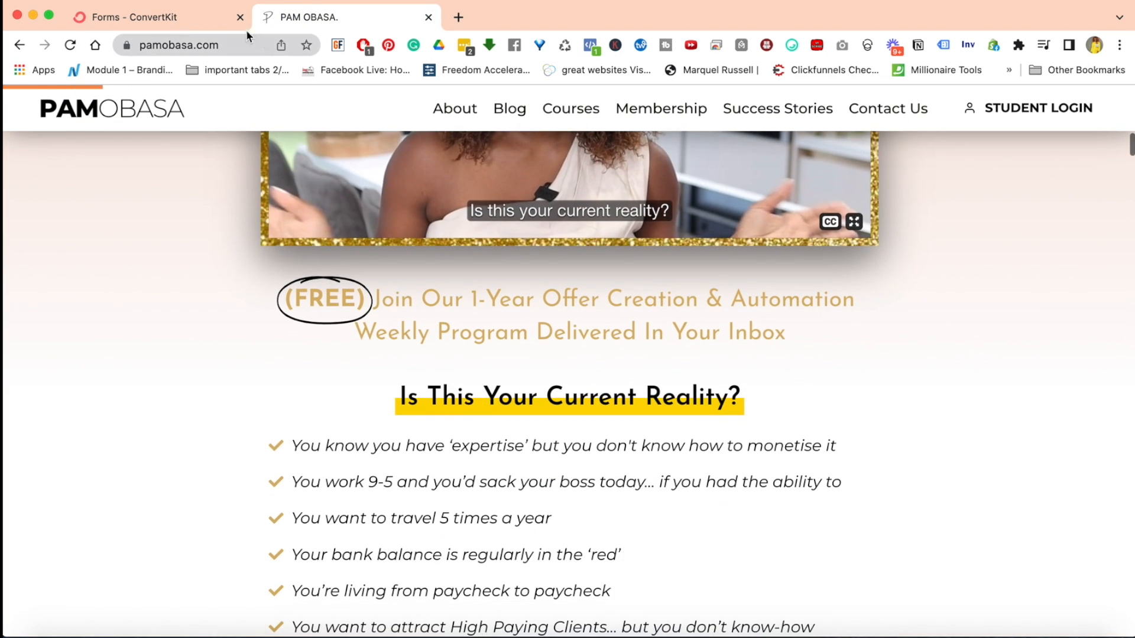
pyautogui.click(137, 21)
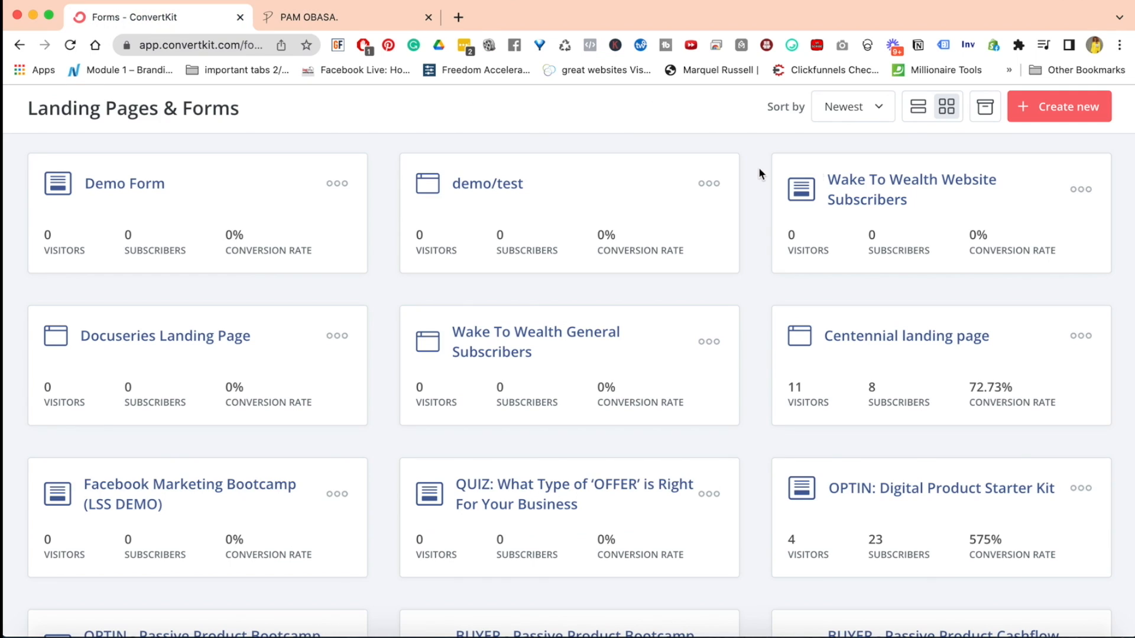
pyautogui.click(881, 189)
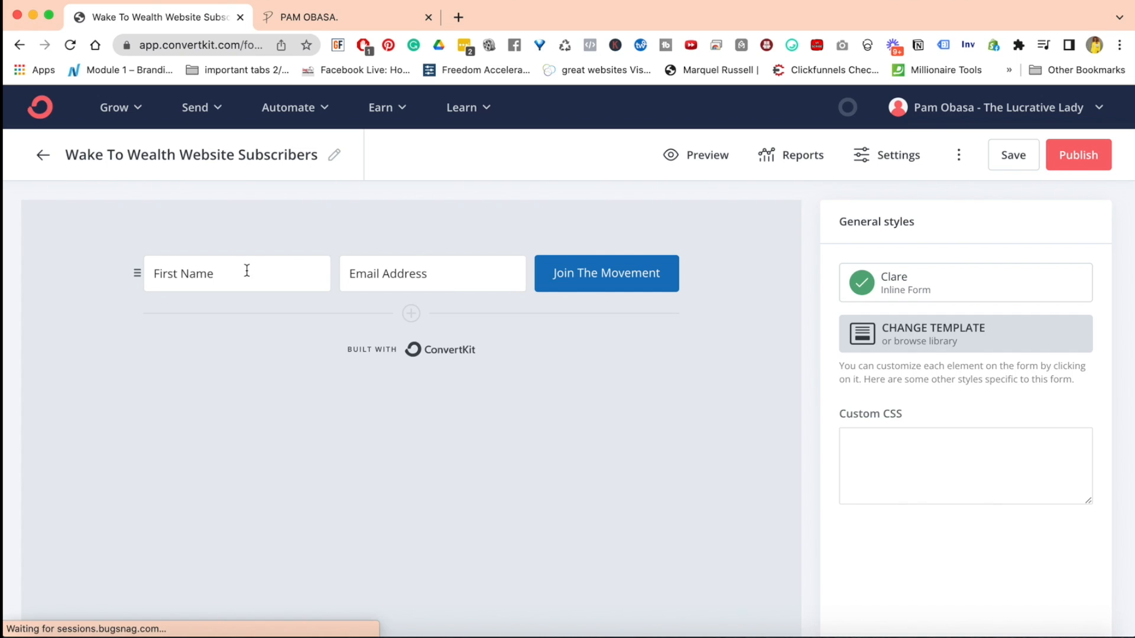
# Compare the website's Join The Movement sign-up popup with the Wake To Wealth Website Subscribers form in ConvertKit
pyautogui.click(328, 24)
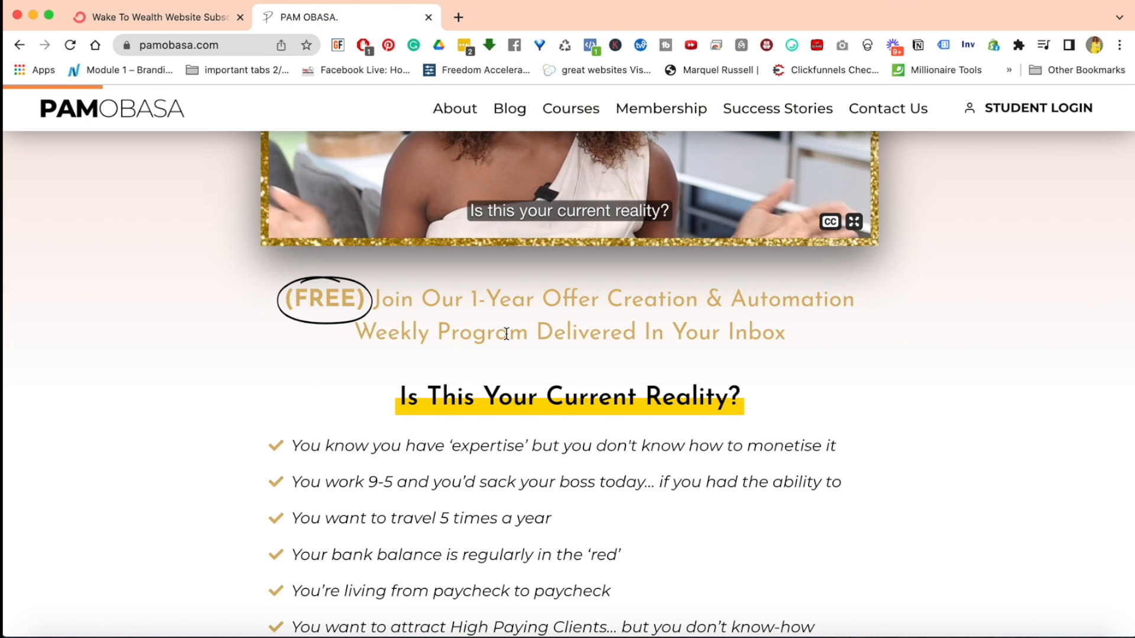
pyautogui.scroll(-5, 506, 332)
pyautogui.click(542, 564)
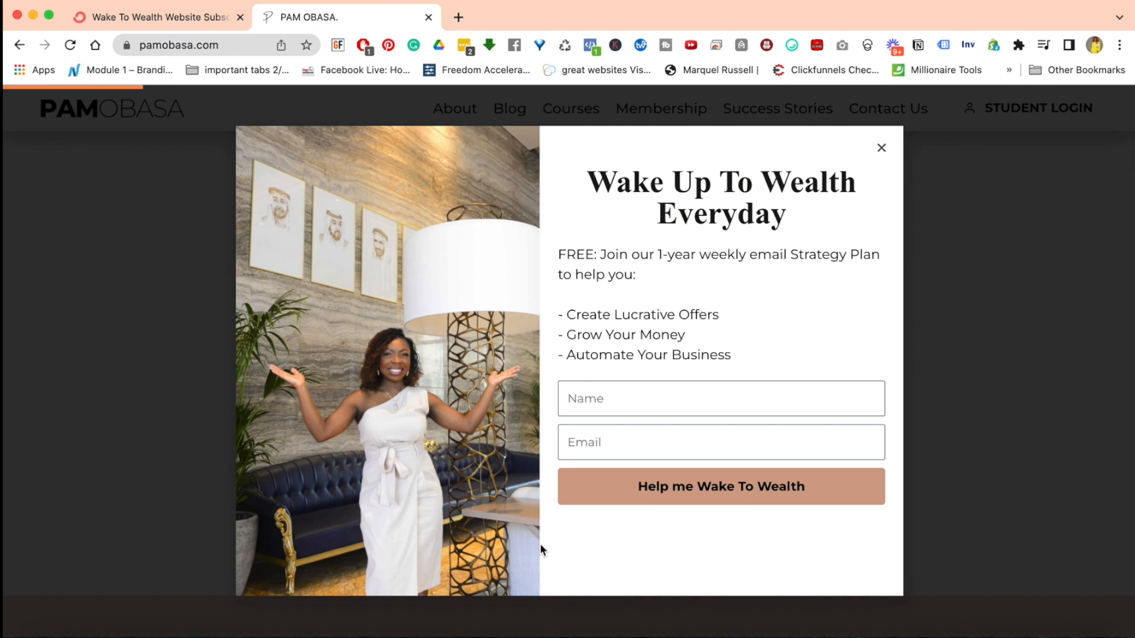
pyautogui.click(157, 19)
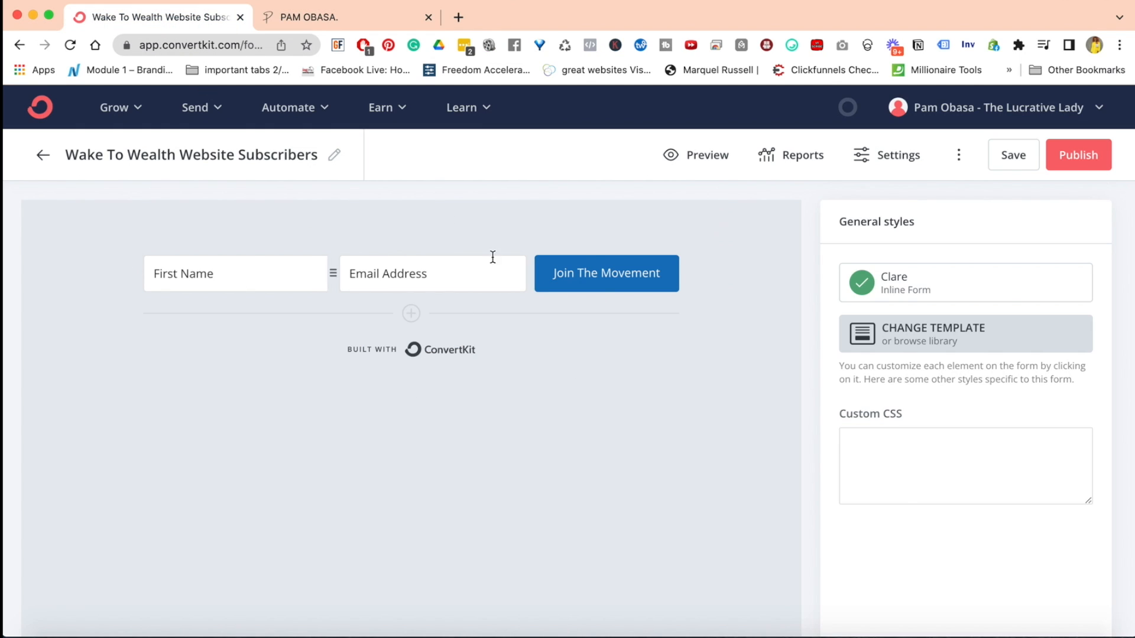
# Return to the Landing Pages & Forms list in ConvertKit
pyautogui.click(136, 115)
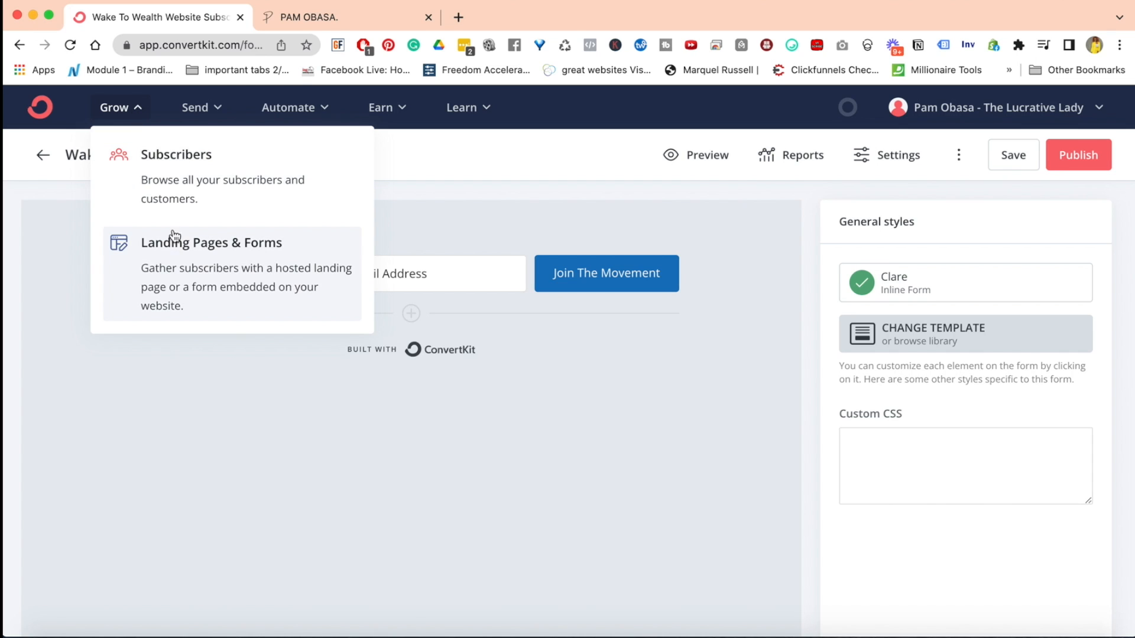
pyautogui.click(206, 260)
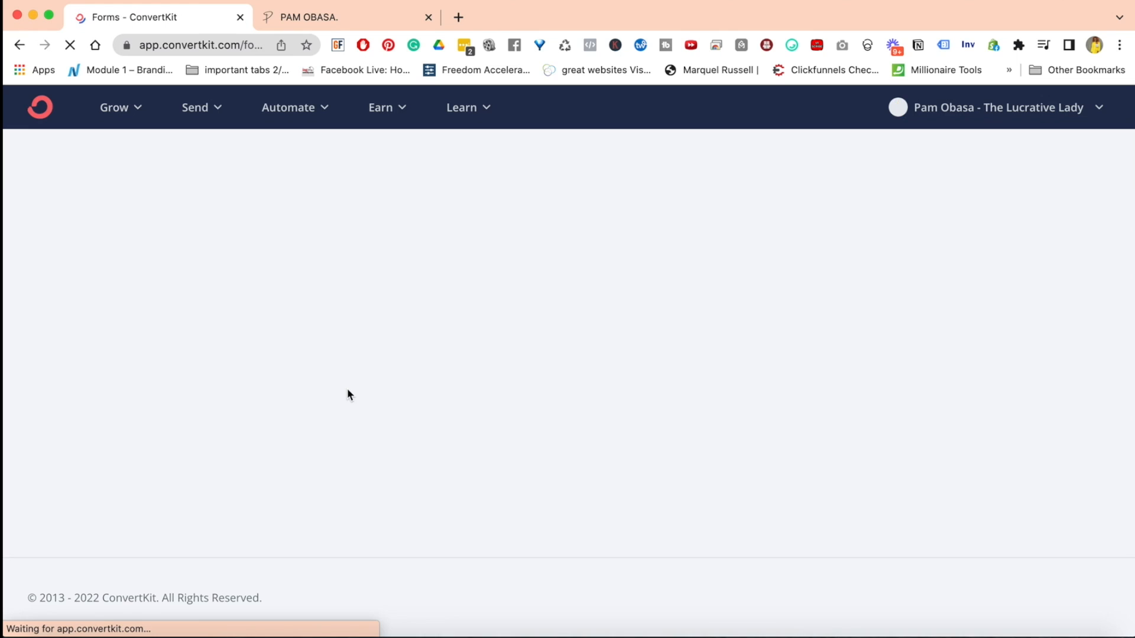
# Start creating a new item from the Landing Pages & Forms list
pyautogui.scroll(-7, 347, 394)
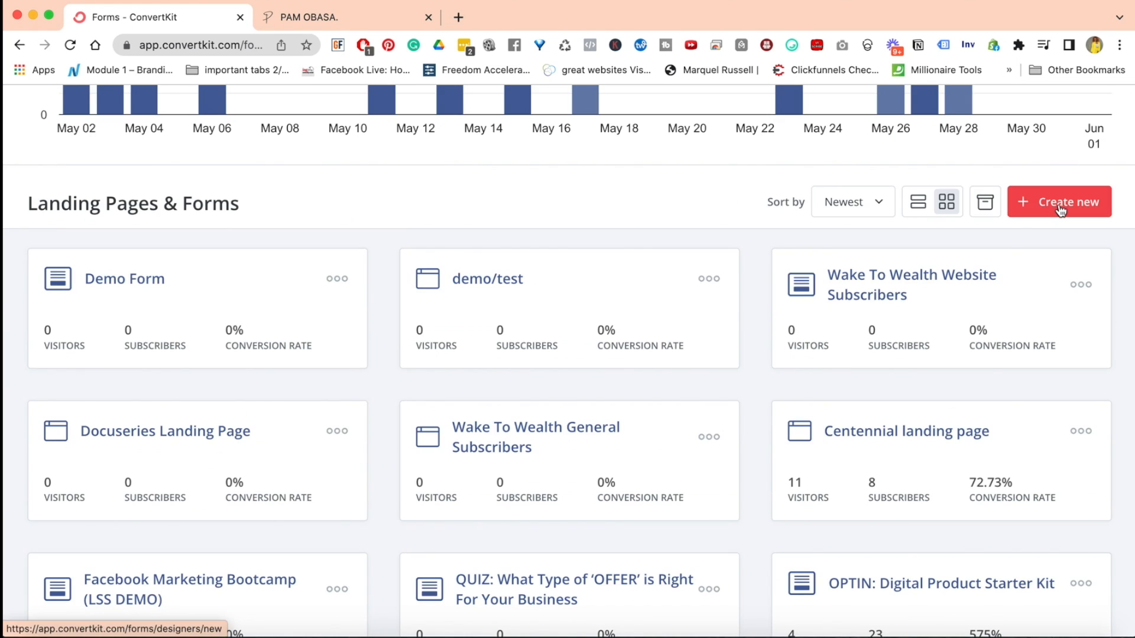
pyautogui.click(1060, 208)
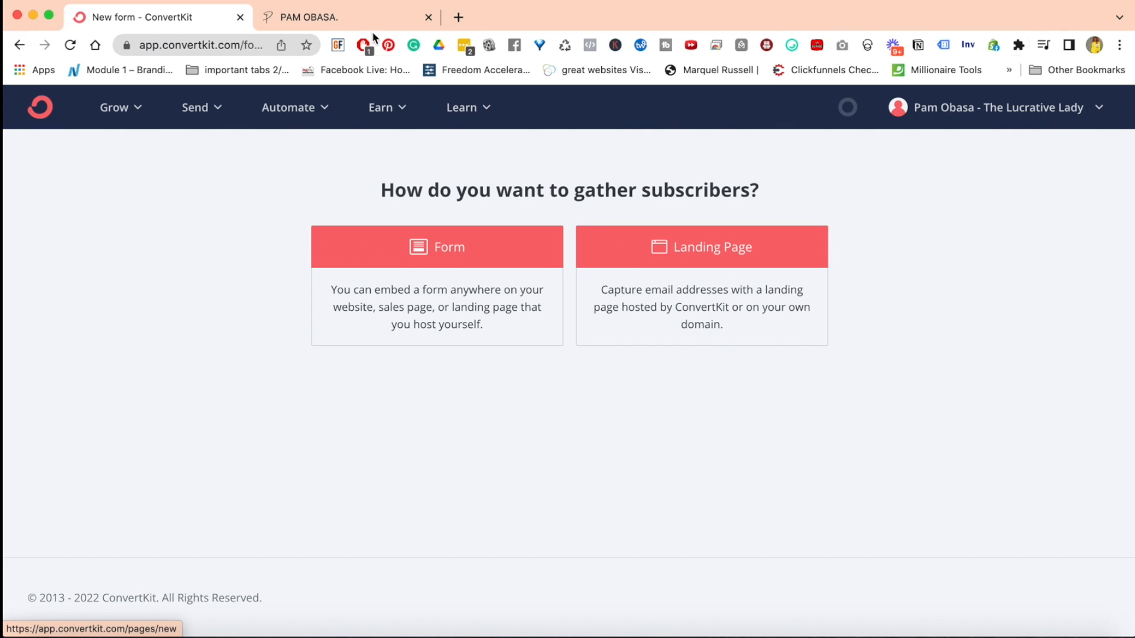
# Switch to the website, close its Wake Up To Wealth Everyday popup, and review the homepage down to Join The Movement
pyautogui.click(352, 19)
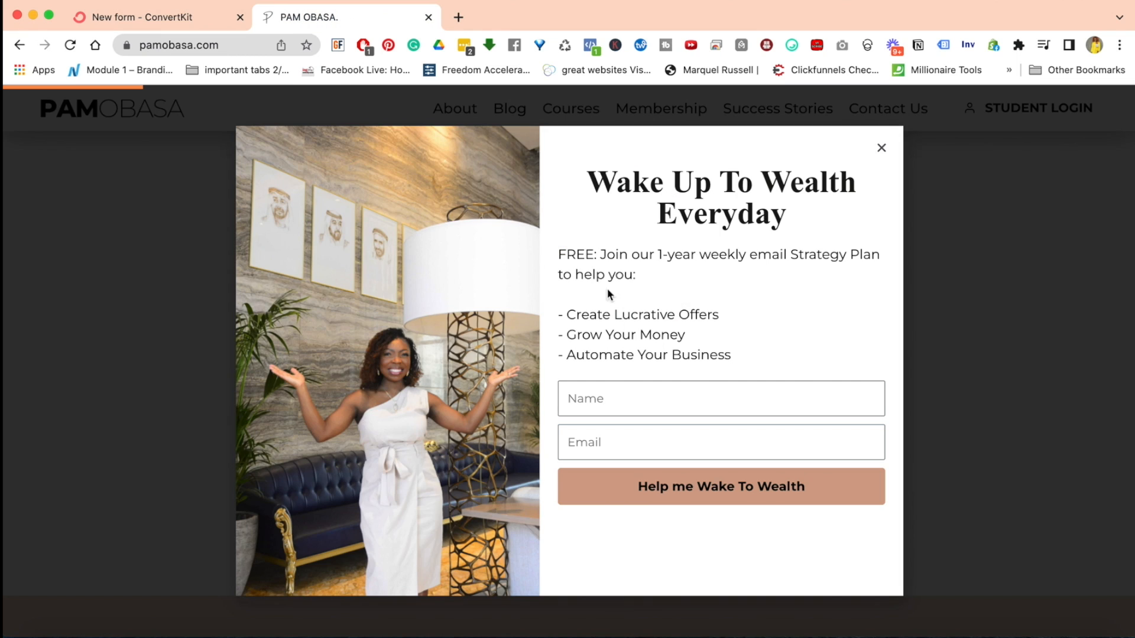
pyautogui.click(881, 149)
pyautogui.scroll(15, 615, 343)
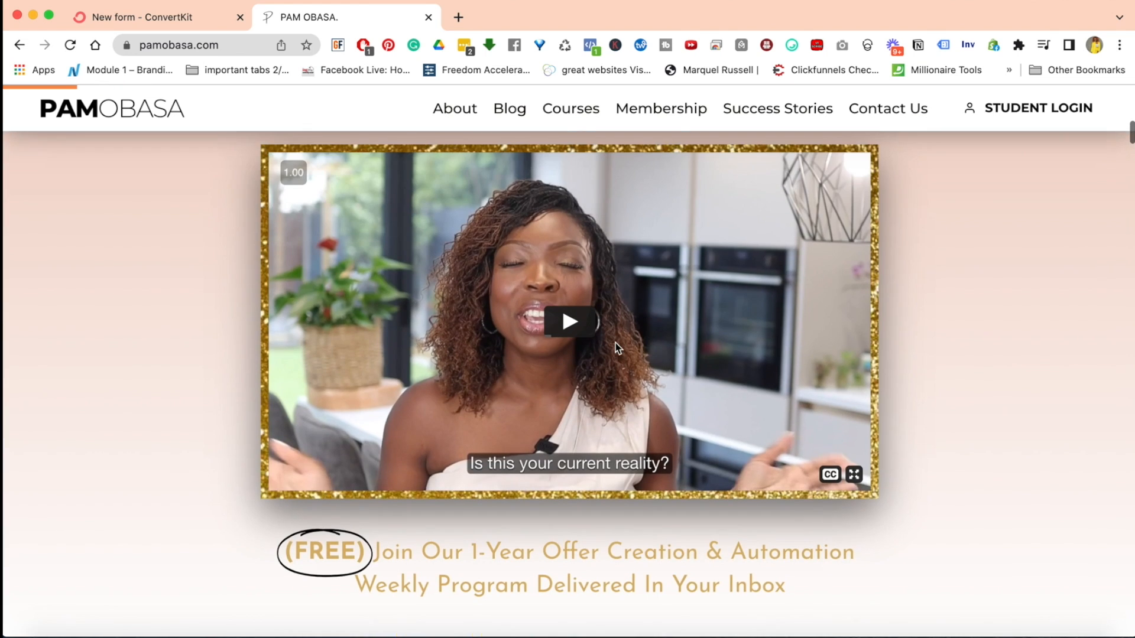
pyautogui.scroll(-14, 616, 347)
pyautogui.scroll(-1, 615, 348)
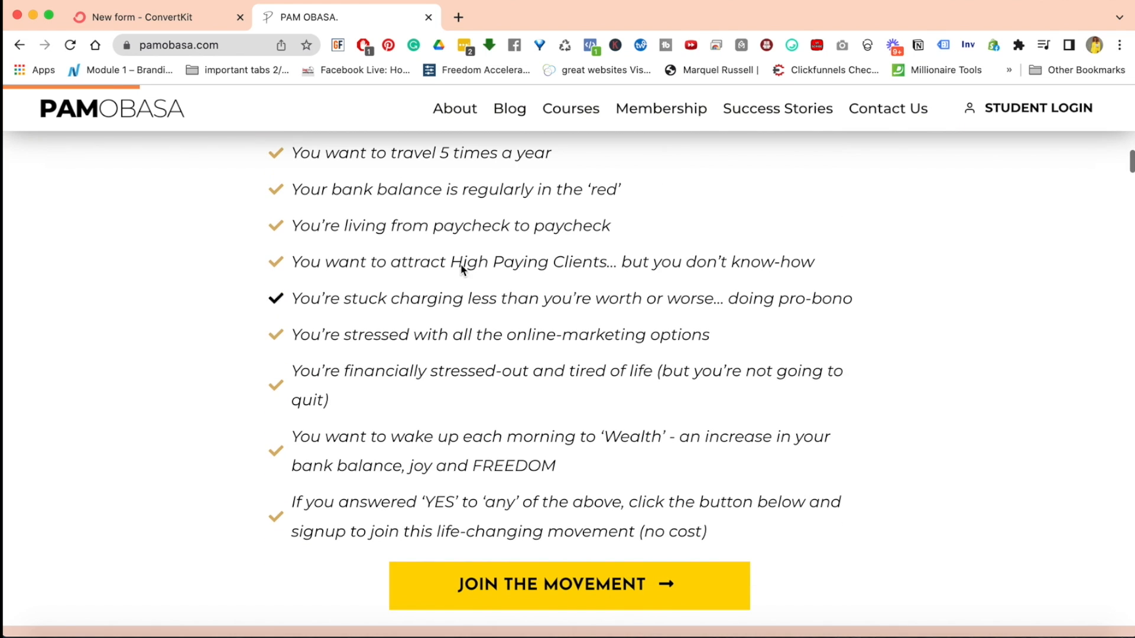
# Return to ConvertKit, choose Landing Page as the way to gather subscribers, and browse the full template gallery
pyautogui.click(169, 20)
pyautogui.click(689, 259)
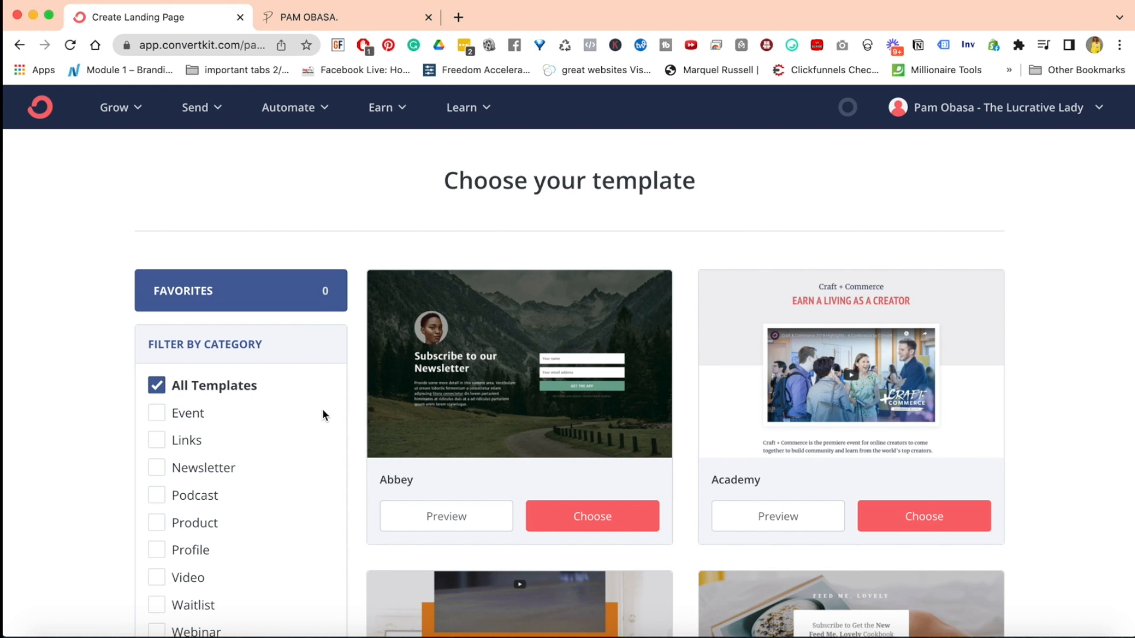
pyautogui.scroll(-3, 229, 431)
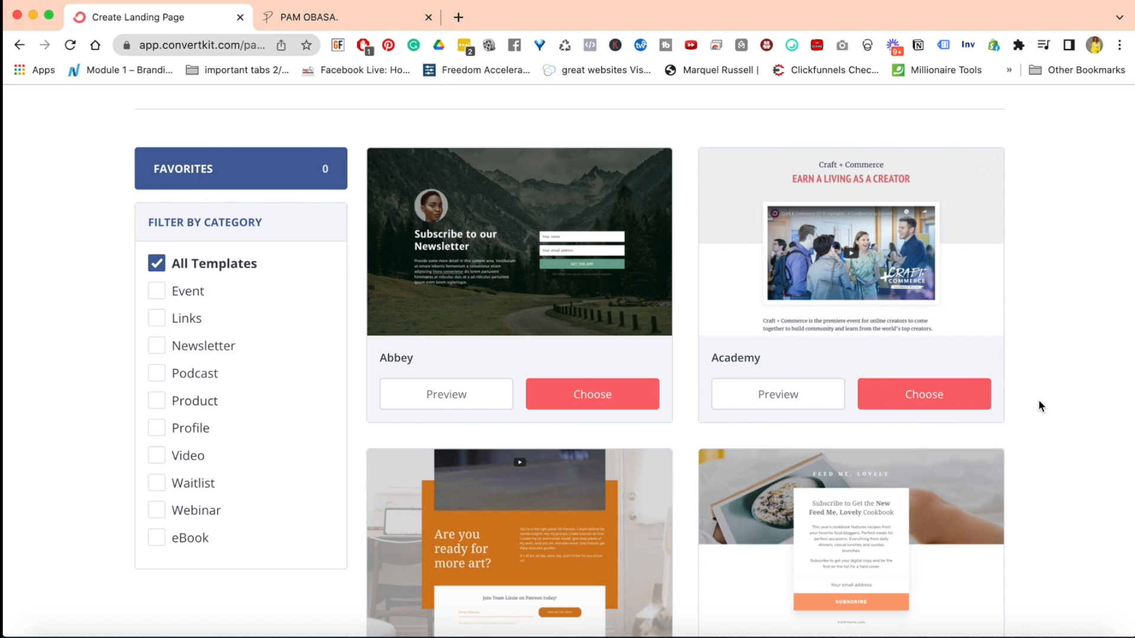
pyautogui.scroll(-10, 1039, 405)
pyautogui.scroll(-15, 1039, 400)
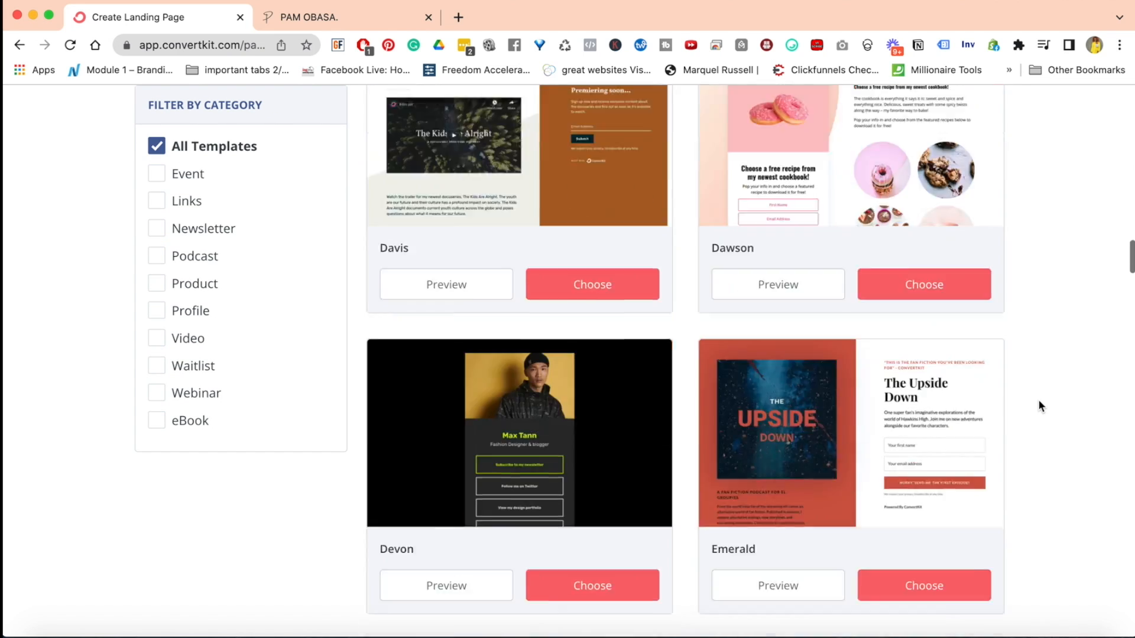
pyautogui.scroll(20, 1039, 400)
pyautogui.scroll(15, 1040, 406)
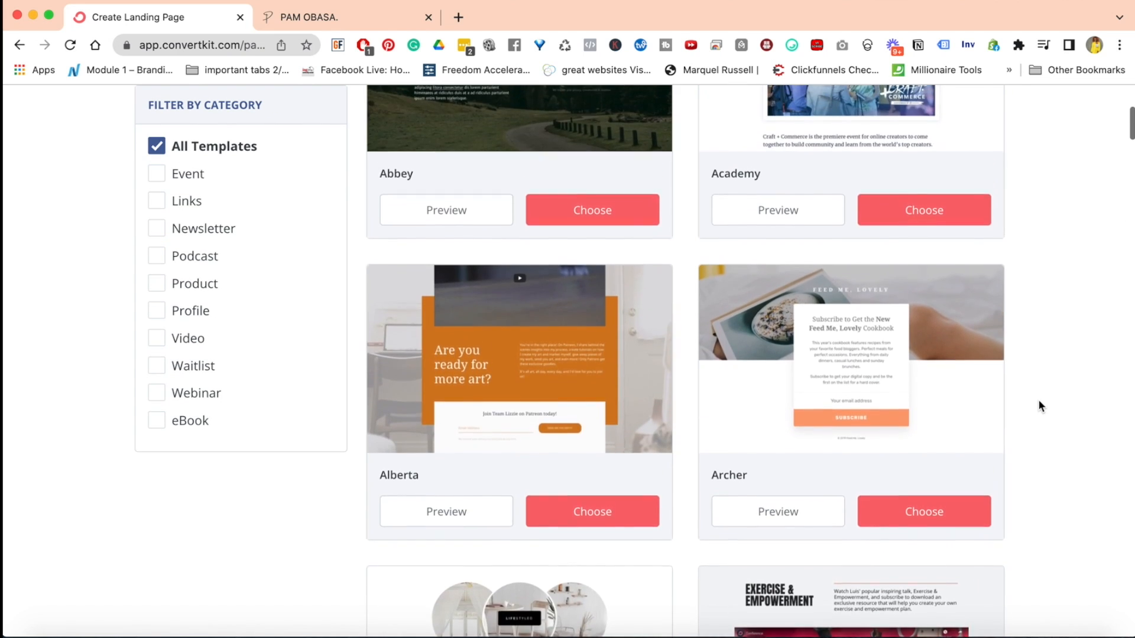
pyautogui.scroll(3, 1040, 406)
pyautogui.scroll(-4, 1040, 405)
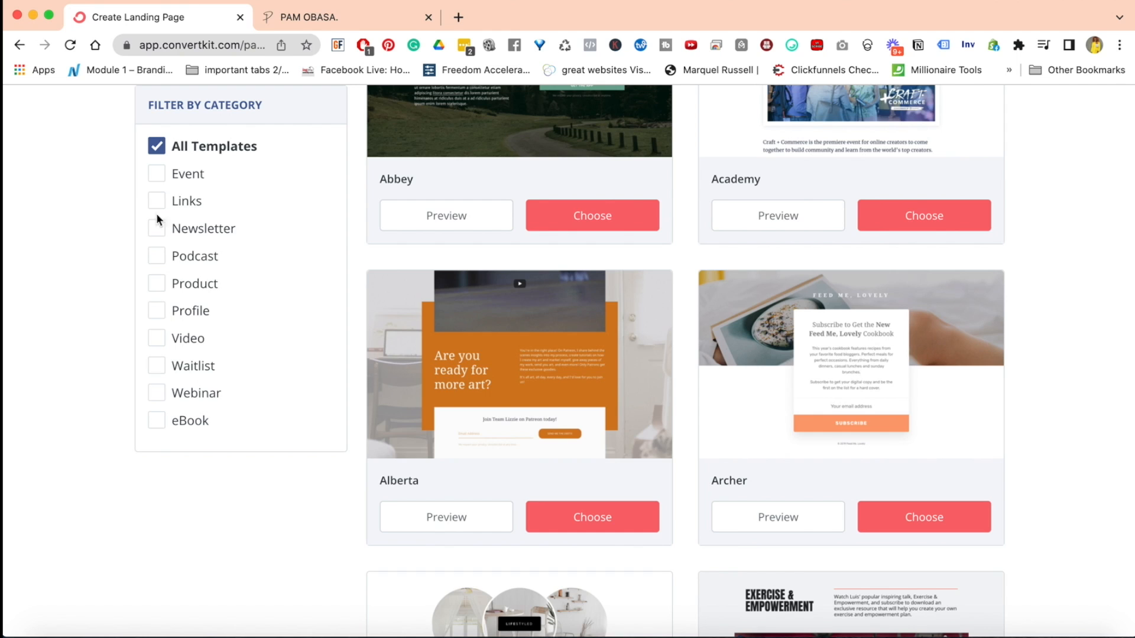
# Filter the landing page templates by the Newsletter category and look through the matching designs
pyautogui.click(158, 235)
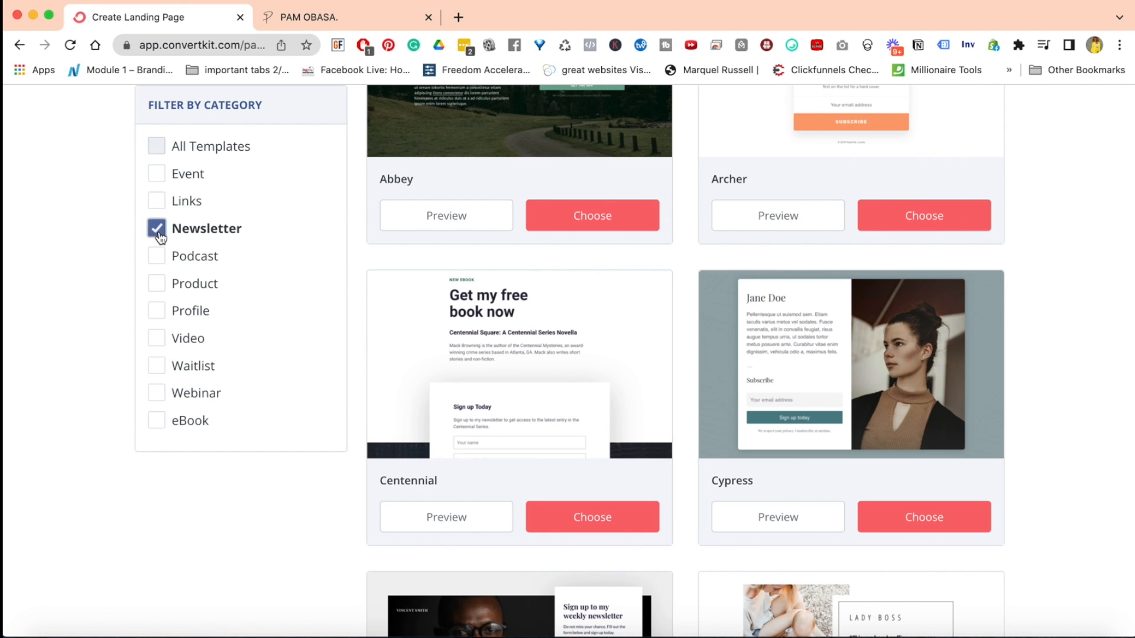
pyautogui.scroll(5, 1125, 272)
pyautogui.scroll(-10, 1126, 275)
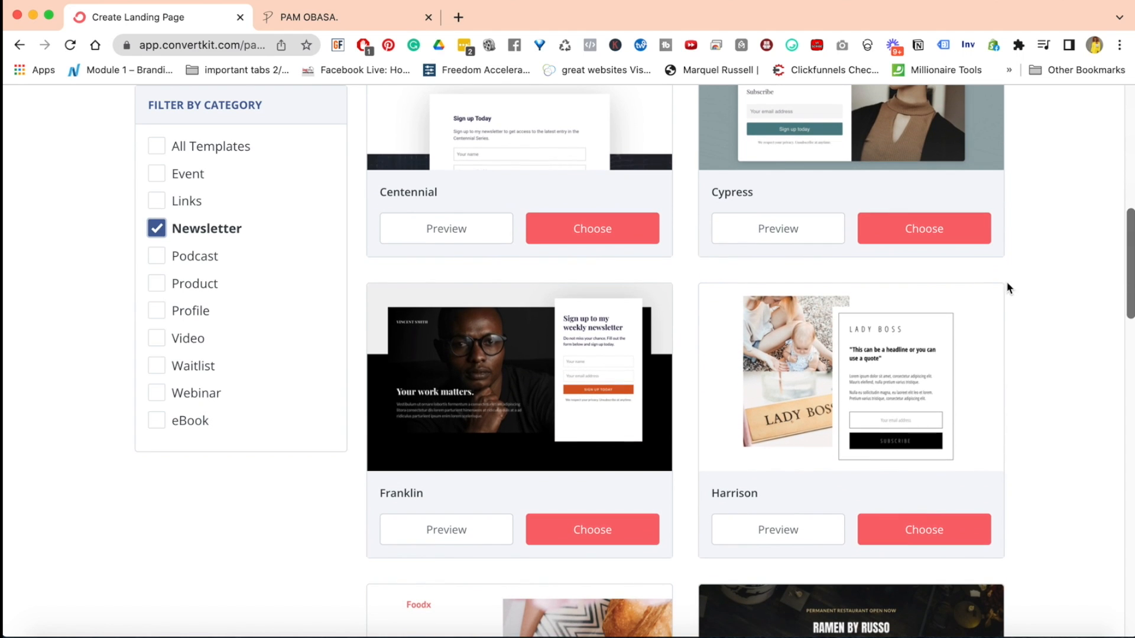
pyautogui.scroll(-5, 1062, 453)
pyautogui.scroll(-5, 1061, 455)
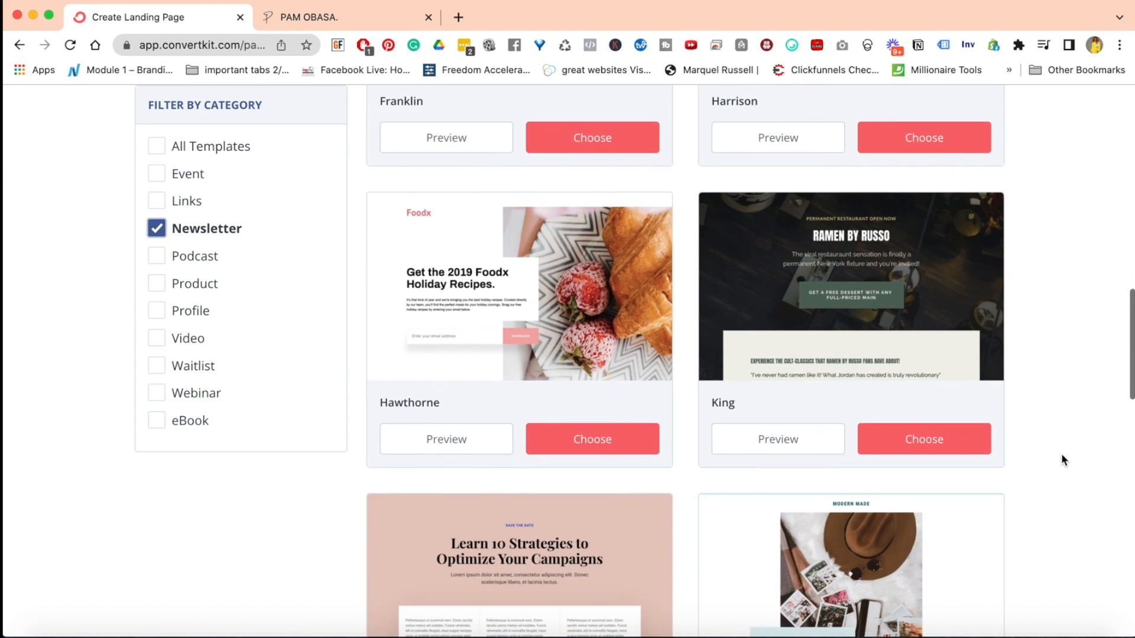
pyautogui.scroll(-7, 1061, 455)
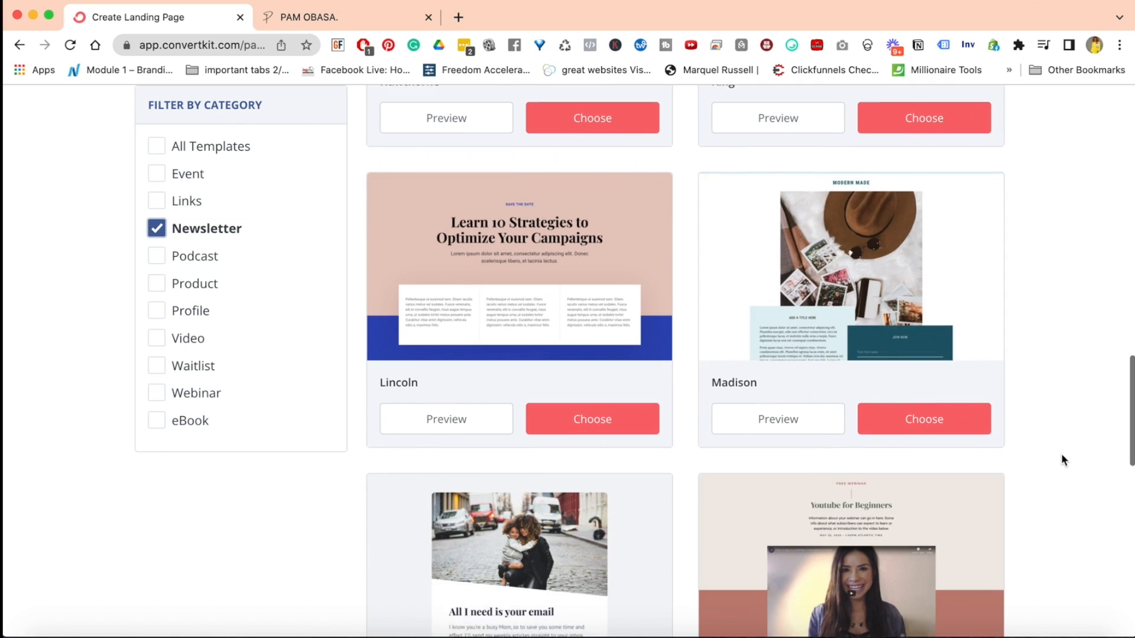
pyautogui.scroll(-8, 1061, 454)
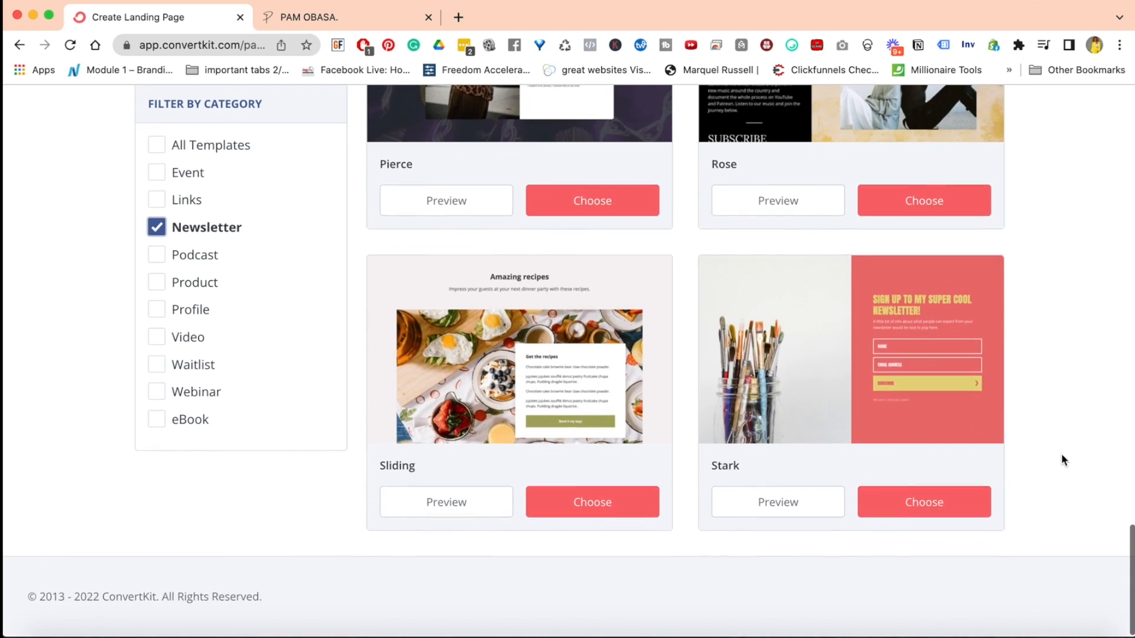
pyautogui.scroll(20, 1061, 455)
pyautogui.scroll(-4, 1061, 454)
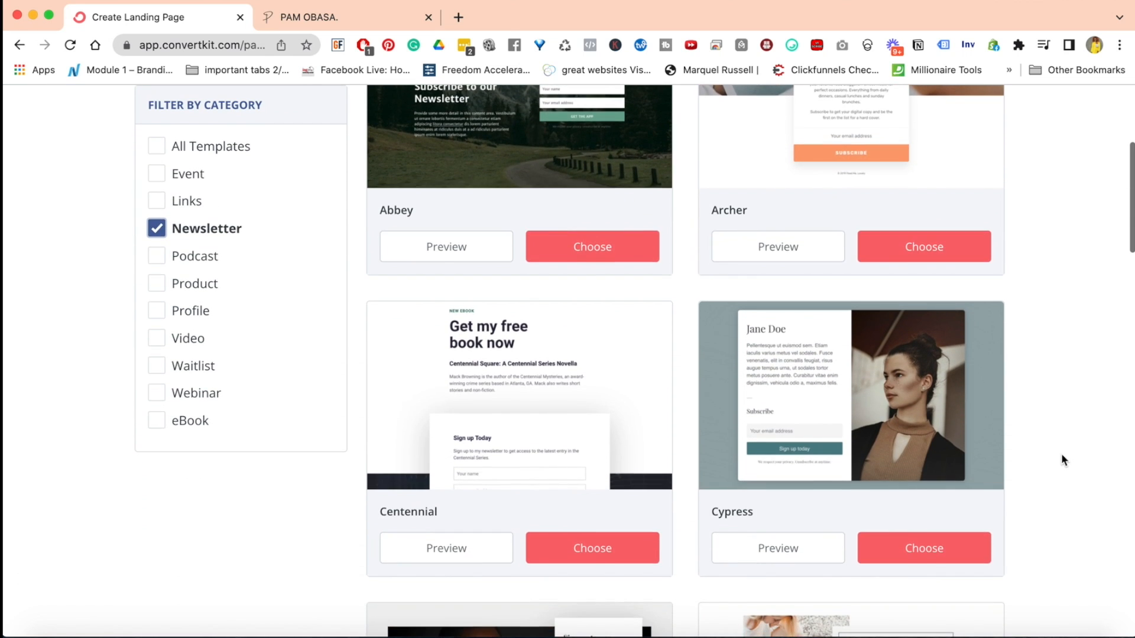
pyautogui.scroll(-1, 1062, 459)
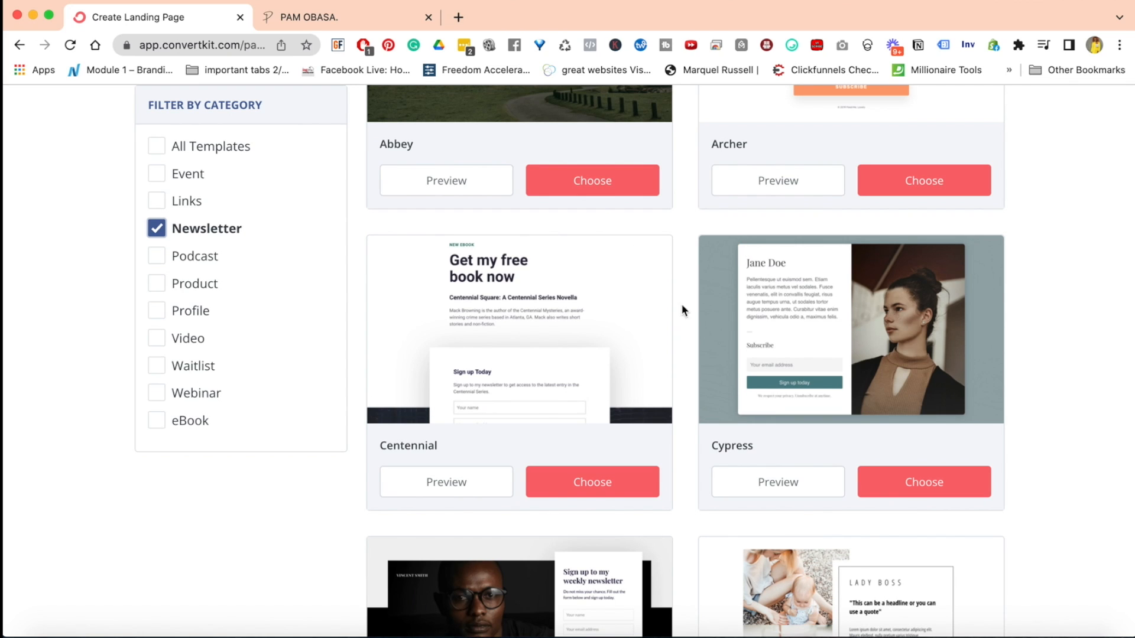
# Preview the Centennial landing page template and examine its layout and sign-up section
pyautogui.click(438, 487)
pyautogui.scroll(-10, 874, 336)
pyautogui.scroll(-3, 875, 340)
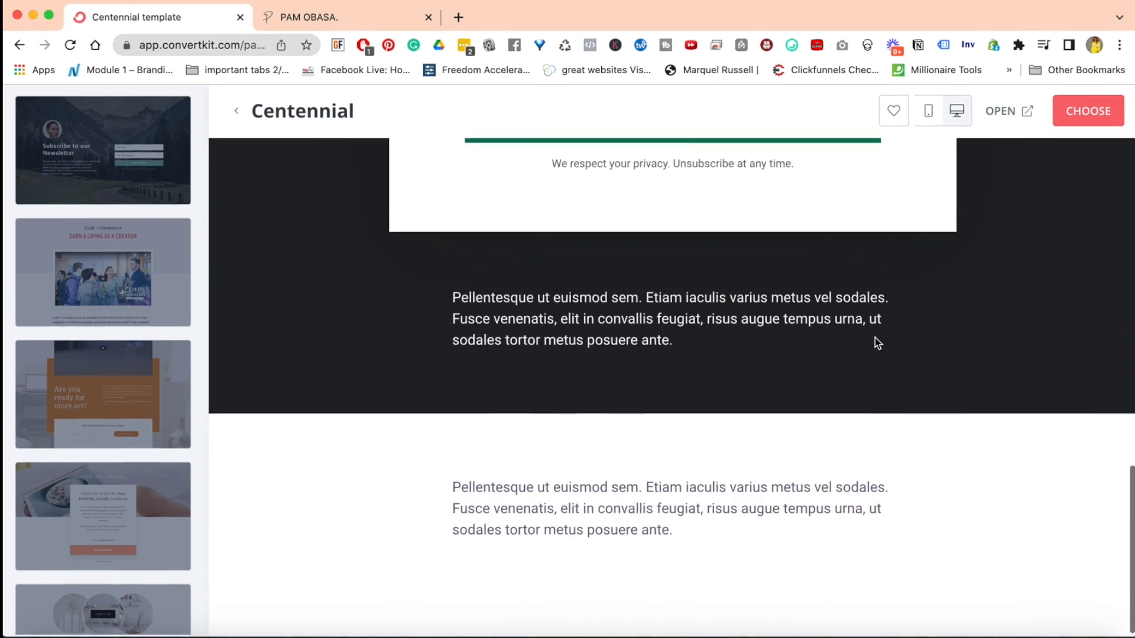
pyautogui.scroll(4, 875, 340)
pyautogui.scroll(2, 839, 349)
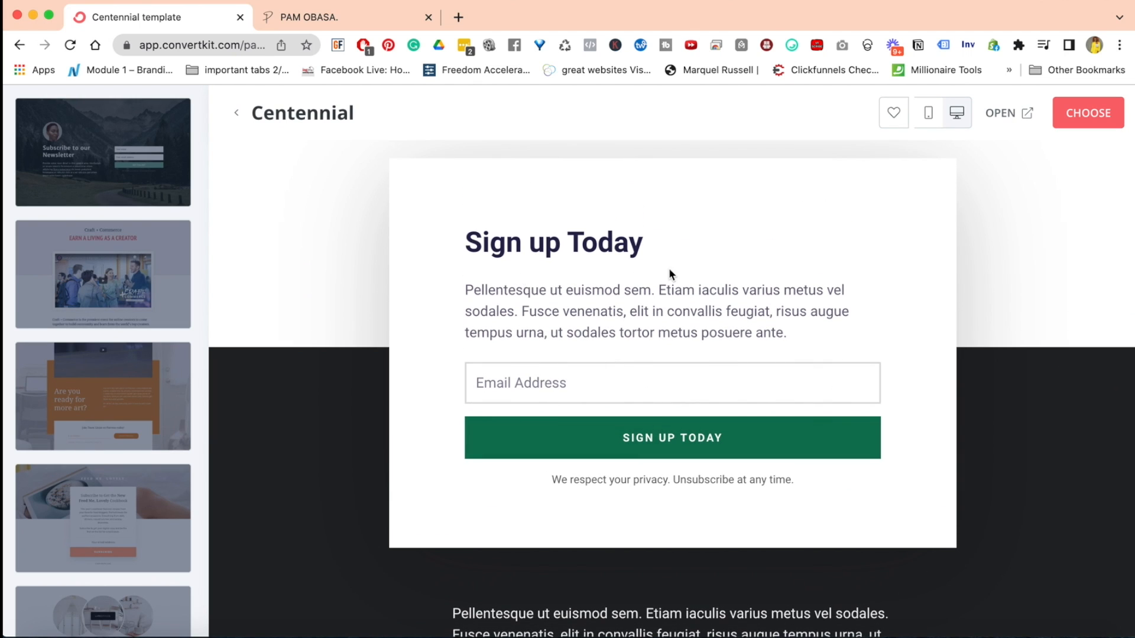
pyautogui.scroll(9, 668, 269)
# Preview the Academy landing page template, examining its video and newsletter sign-up sections
pyautogui.click(125, 287)
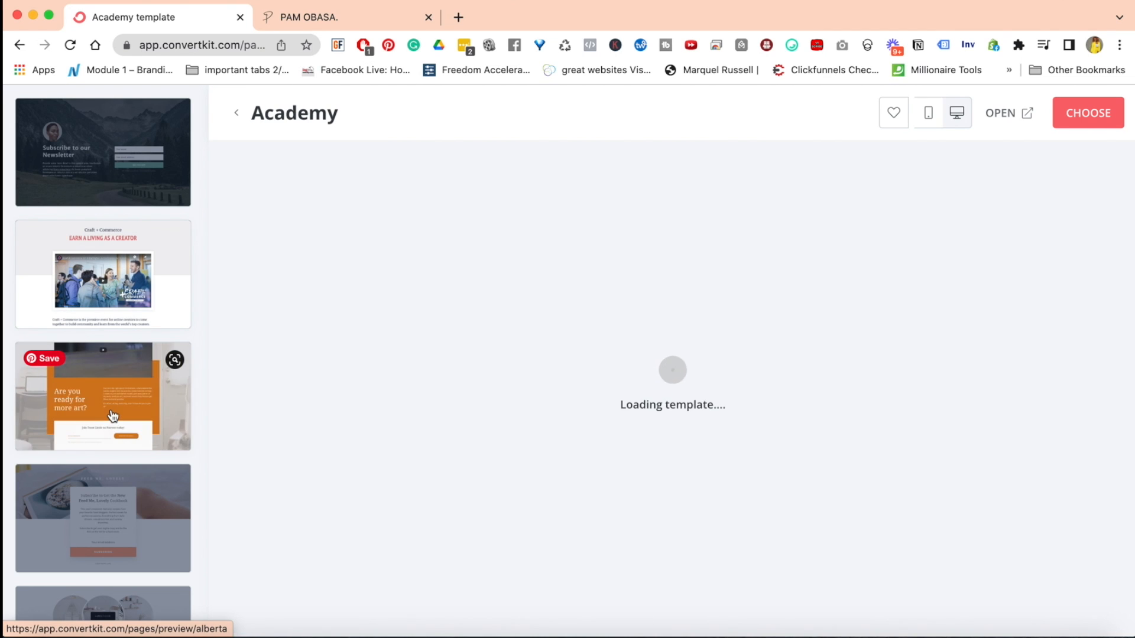
pyautogui.scroll(-8, 254, 363)
pyautogui.scroll(7, 255, 363)
pyautogui.scroll(1, 255, 363)
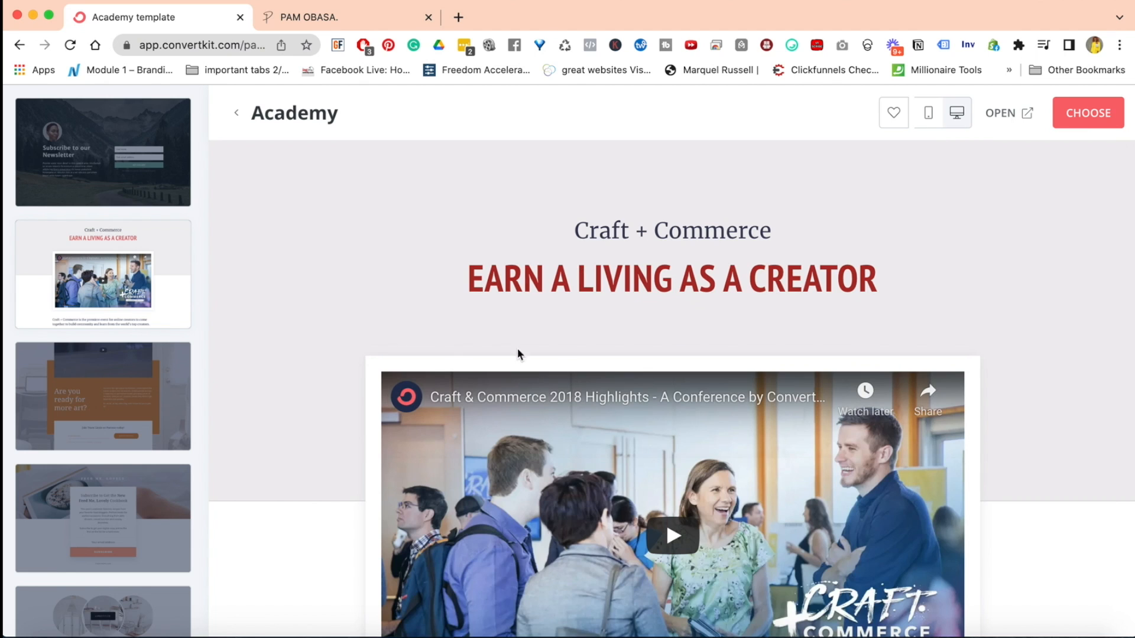
pyautogui.scroll(-3, 998, 336)
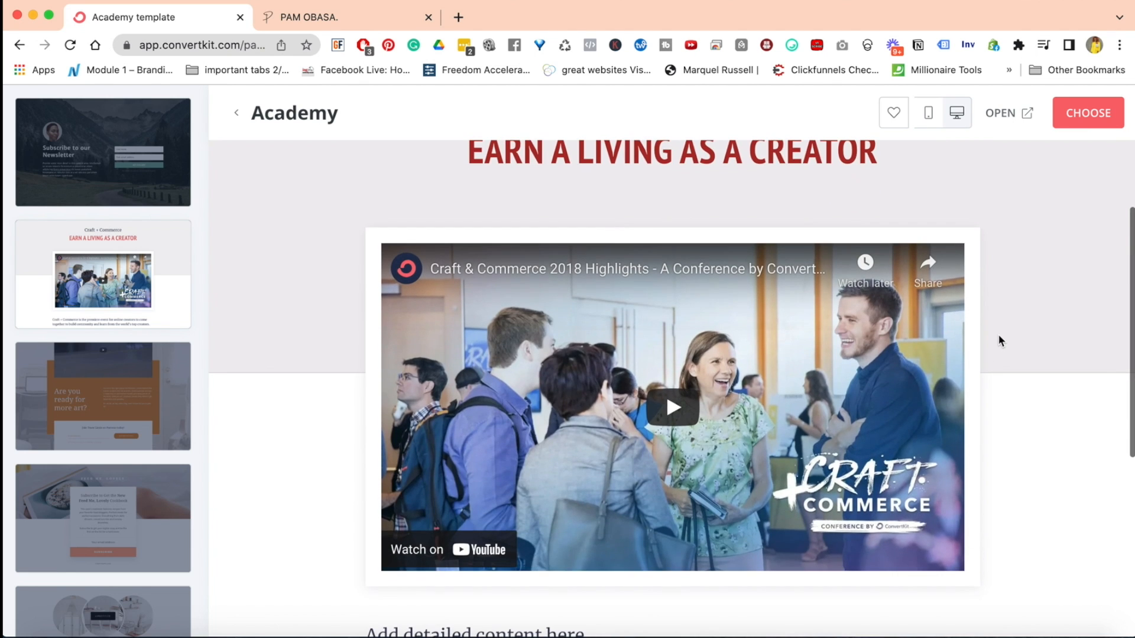
pyautogui.scroll(-7, 679, 425)
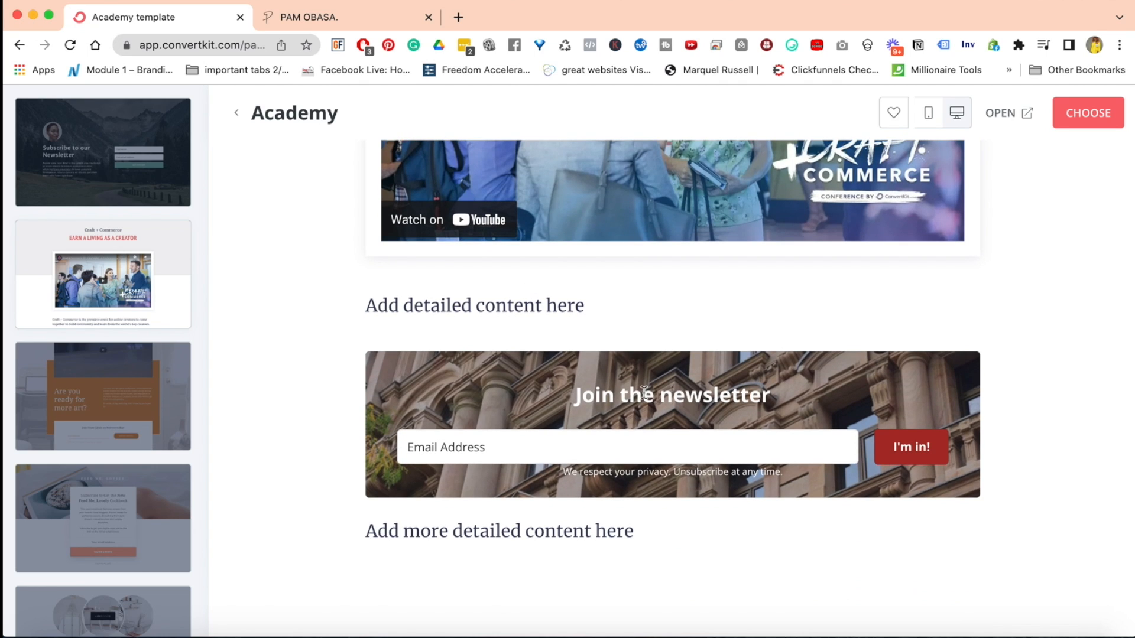
# Preview the Alberta landing page template, examining its video, text and email sign-up areas
pyautogui.click(79, 394)
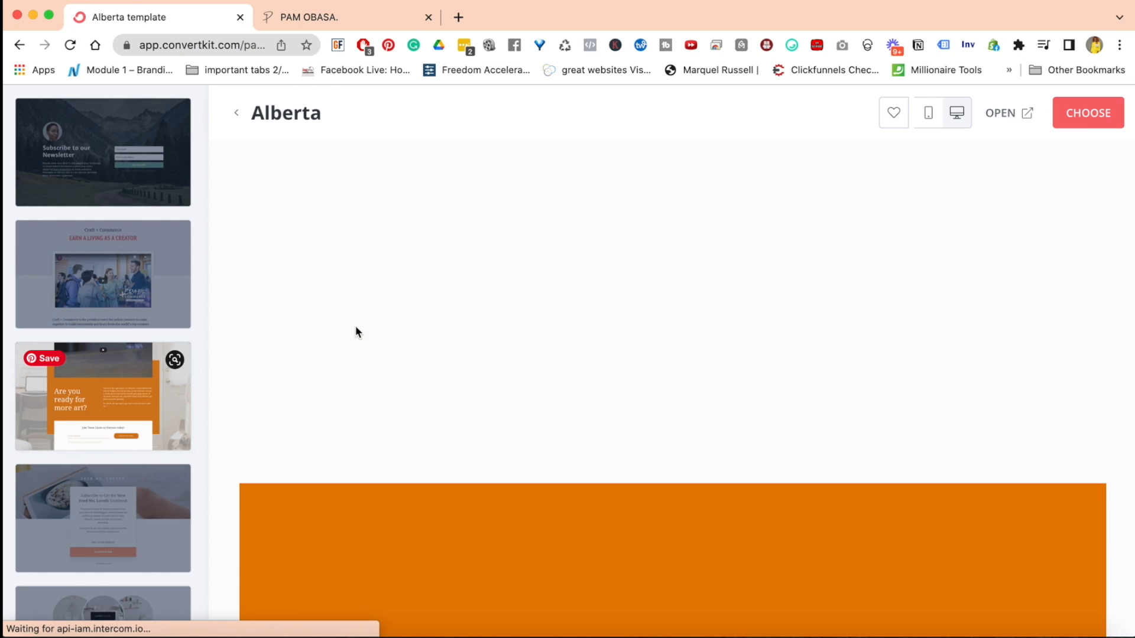
pyautogui.scroll(-9, 1030, 389)
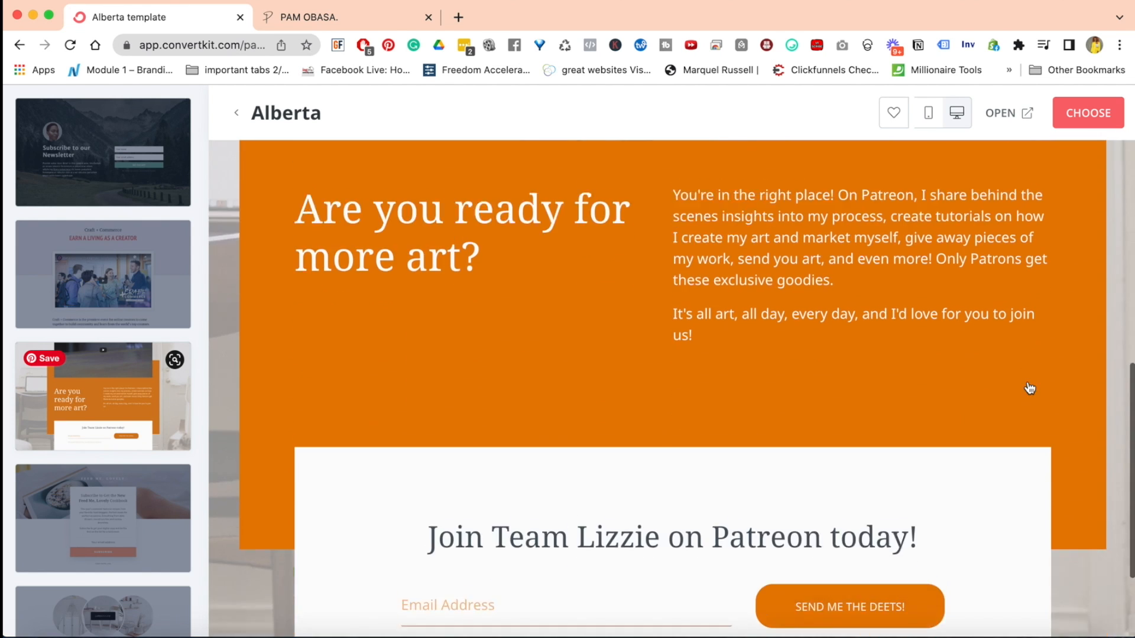
pyautogui.scroll(-2, 1029, 388)
pyautogui.scroll(5, 1029, 388)
pyautogui.scroll(-5, 1030, 388)
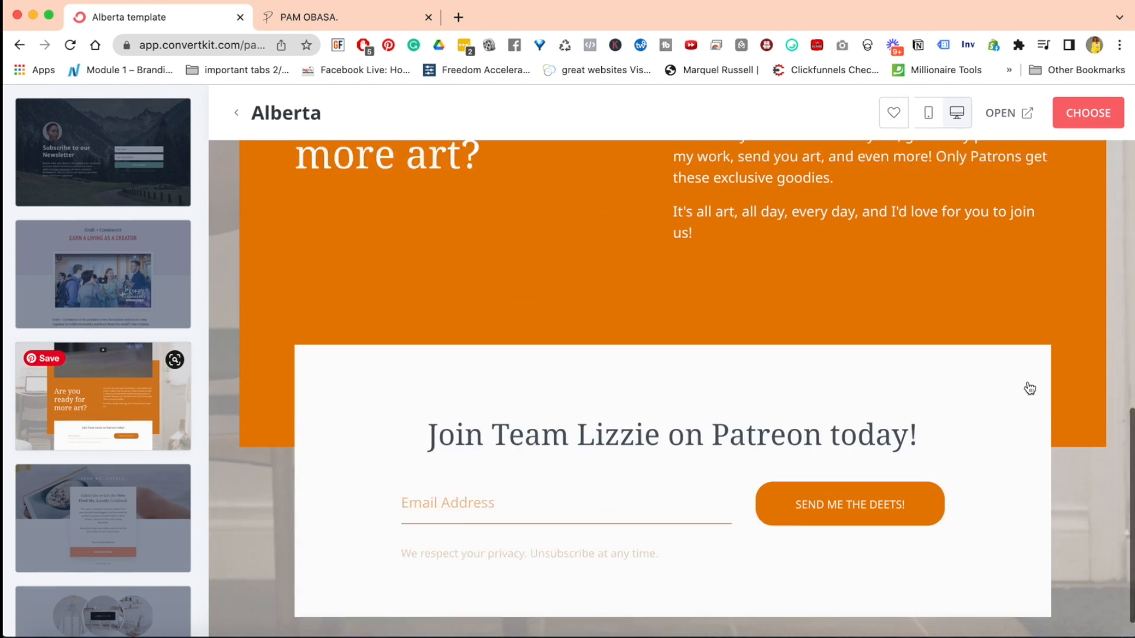
pyautogui.scroll(5, 1030, 388)
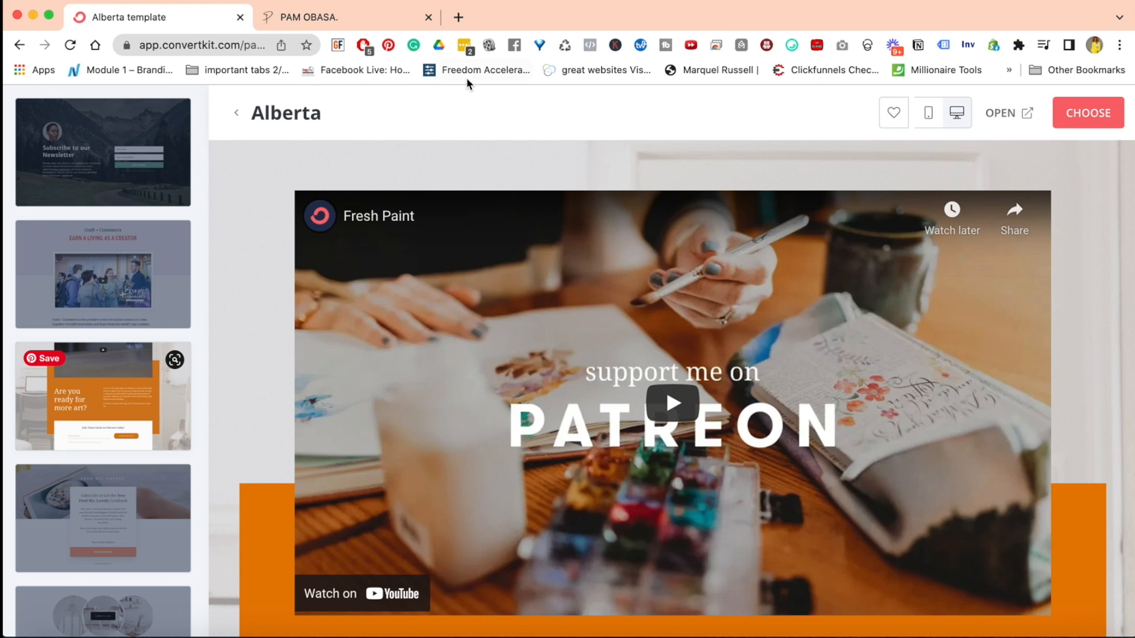
# Switch to the website and open the Join The Movement sign-up popup for comparison with the landing page templates
pyautogui.click(352, 20)
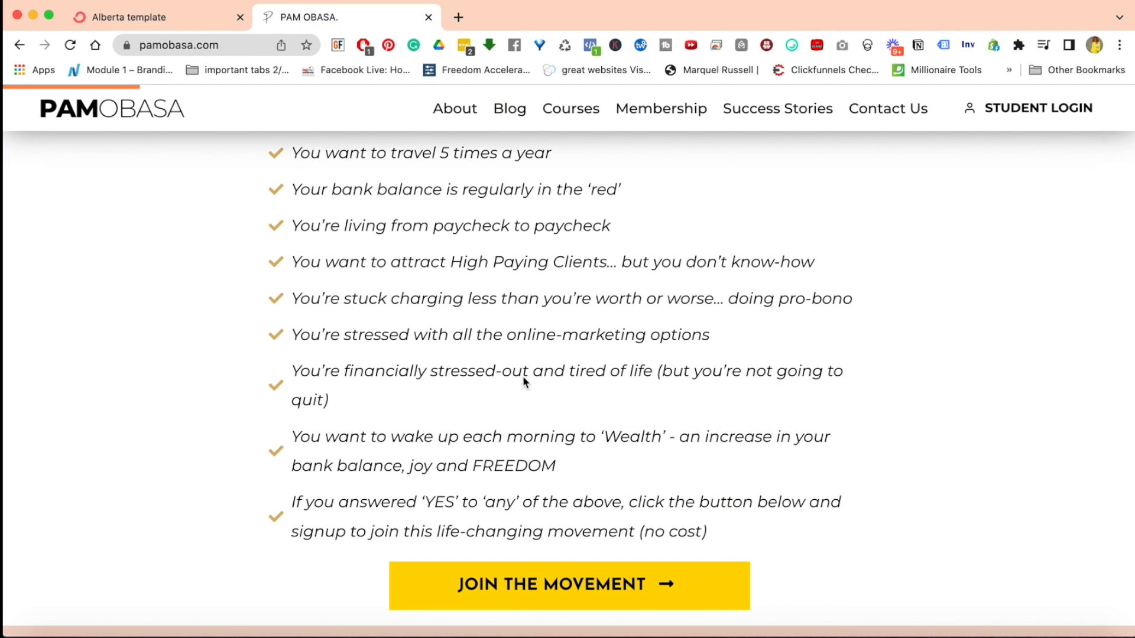
pyautogui.scroll(-2, 532, 443)
pyautogui.click(540, 509)
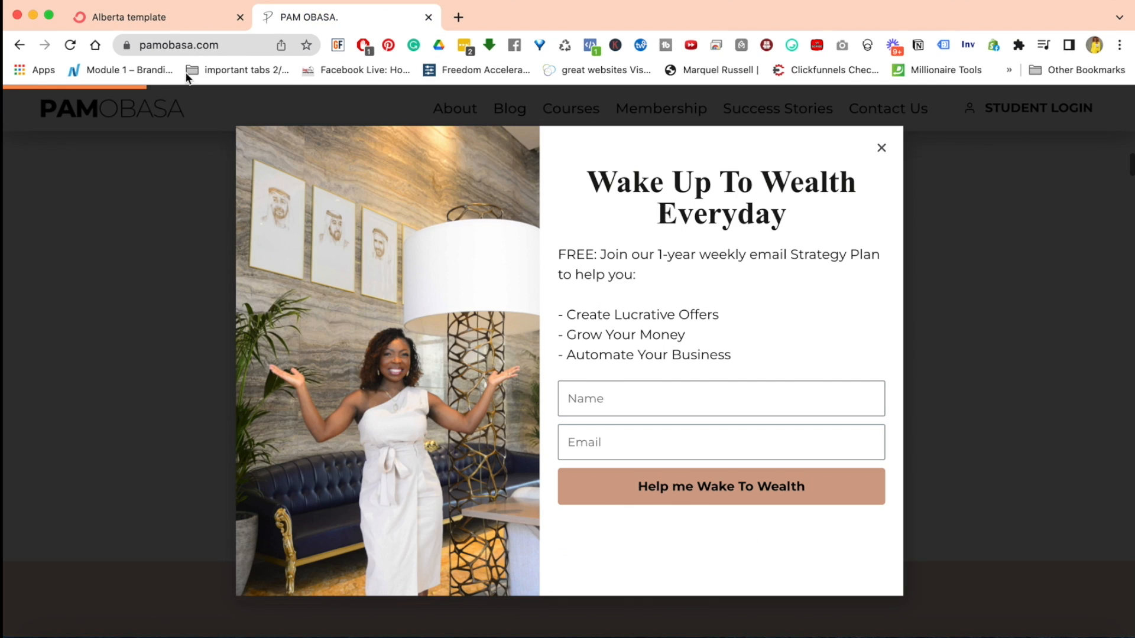
# Go back in ConvertKit to the choice of how to gather subscribers, and select Form
pyautogui.click(162, 23)
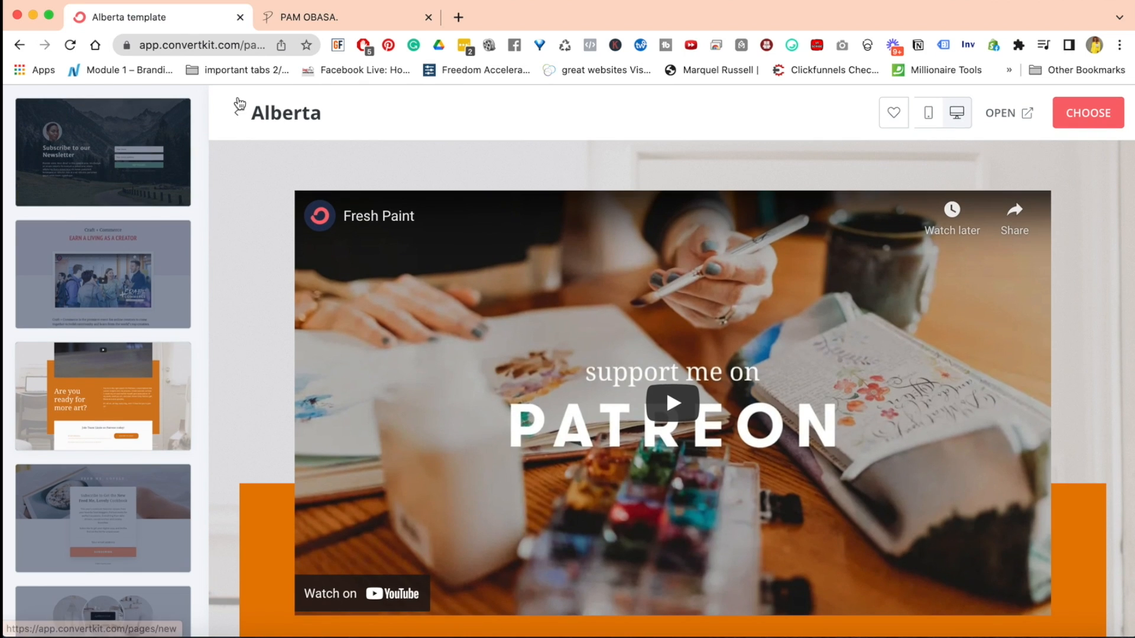
pyautogui.click(19, 46)
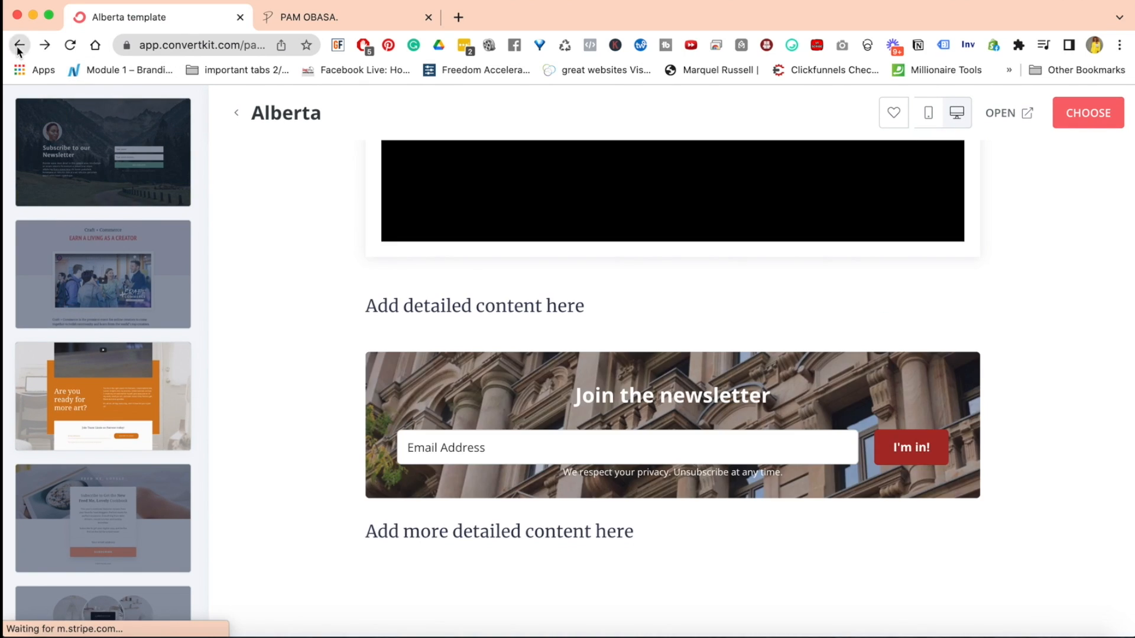
pyautogui.click(19, 46)
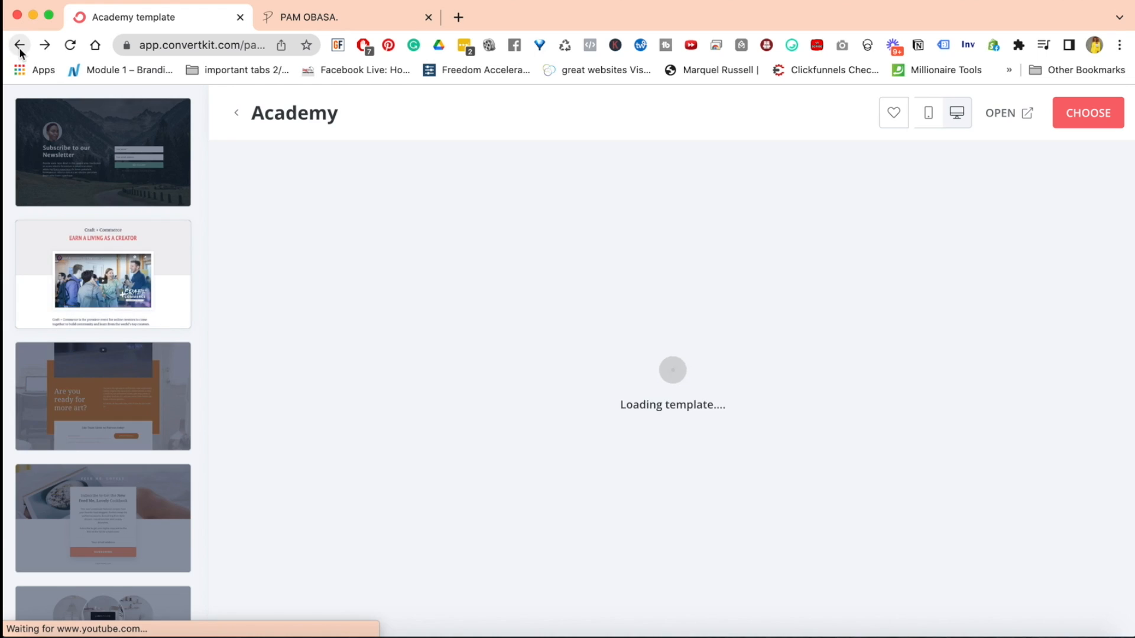
pyautogui.click(19, 46)
pyautogui.click(431, 290)
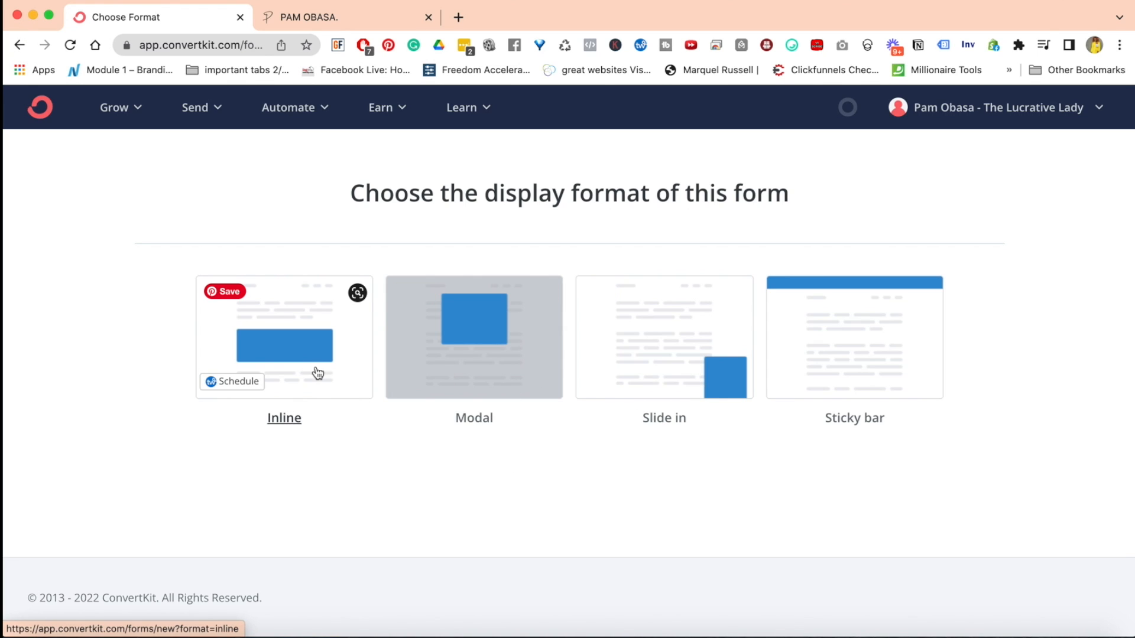
# View the templates for the Inline form format, and return to the display format choice
pyautogui.click(285, 354)
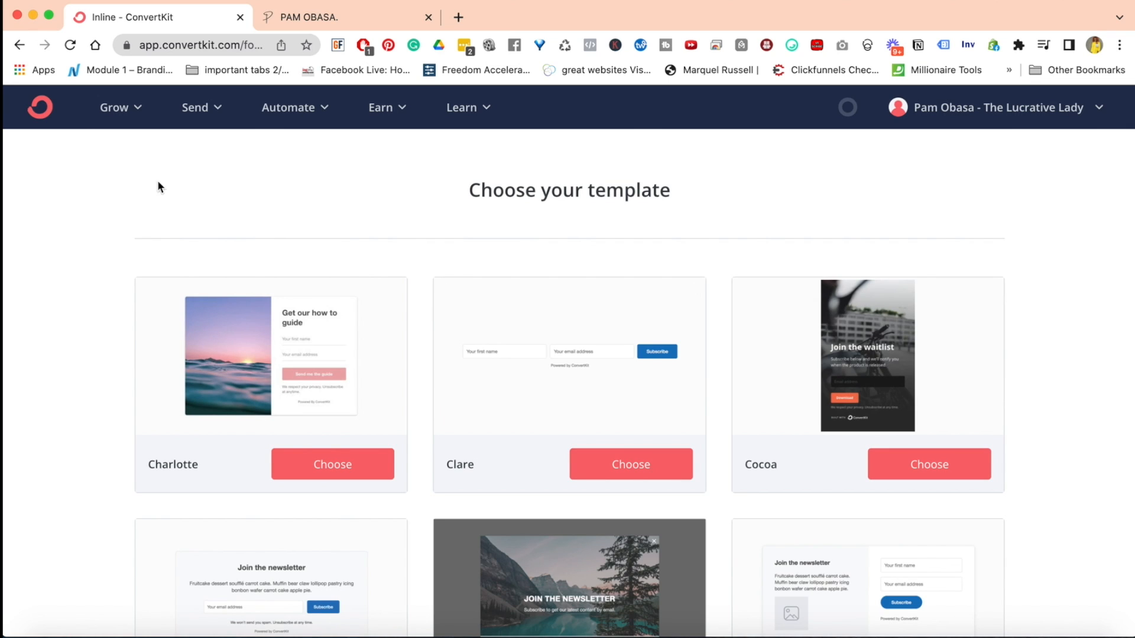
pyautogui.click(19, 46)
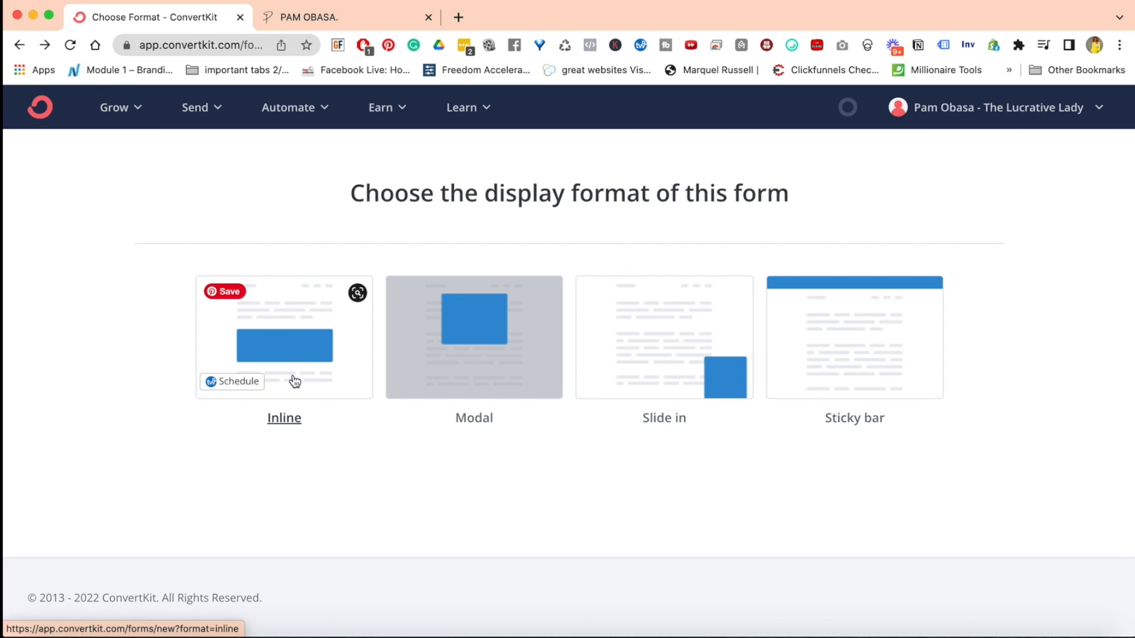
# Compare the website's Wake Up To Wealth Everyday popup with ConvertKit's form display formats, and close the popup
pyautogui.click(329, 26)
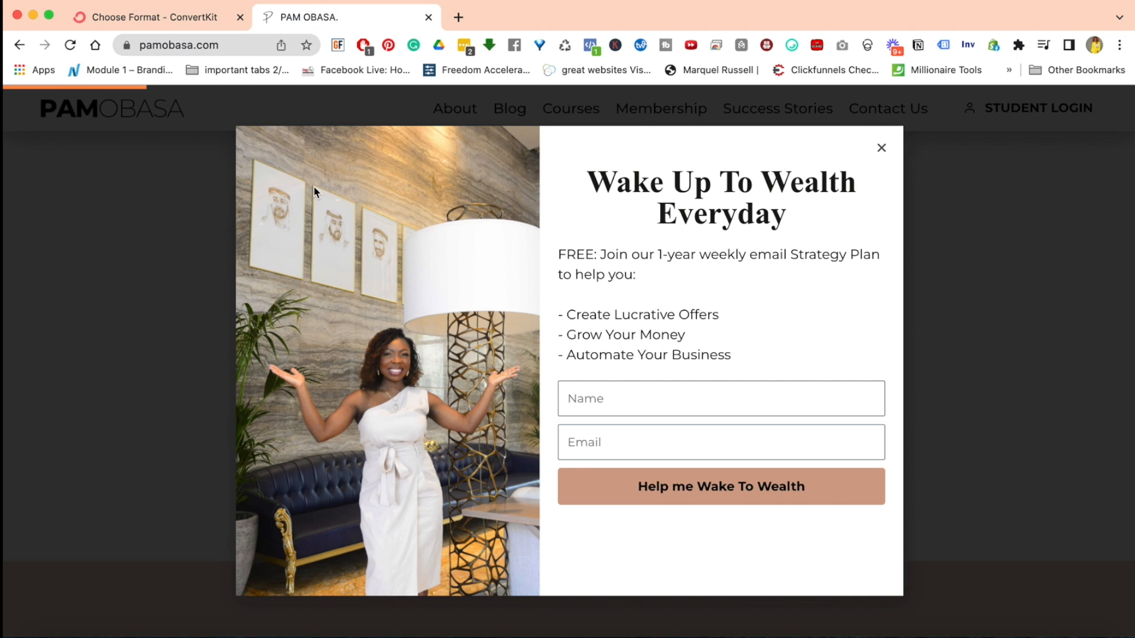
pyautogui.click(167, 19)
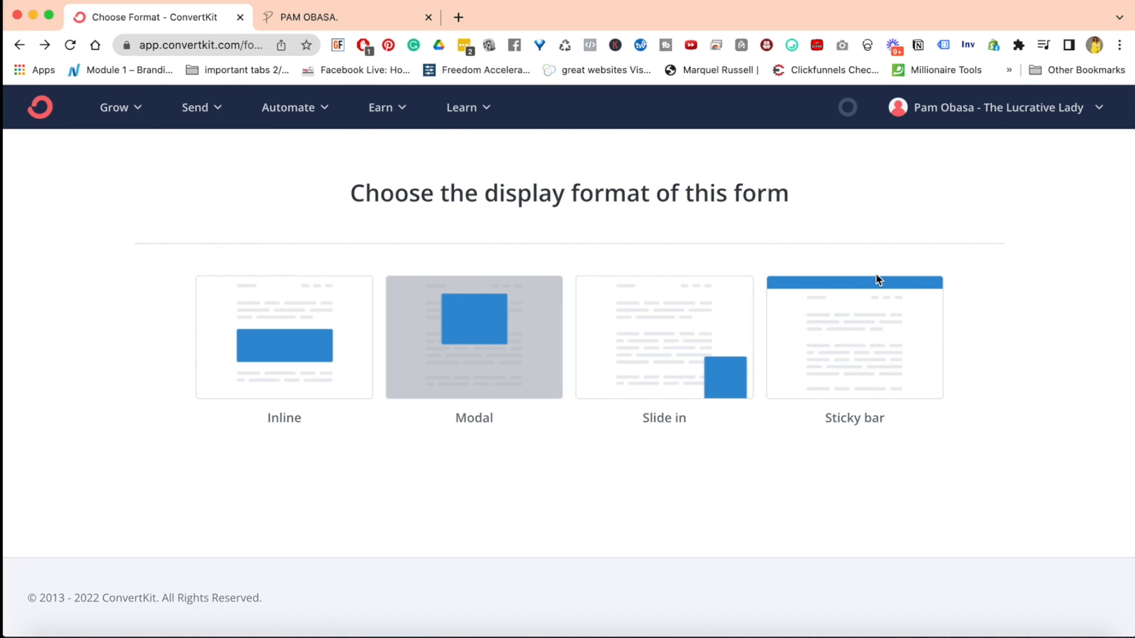
pyautogui.click(331, 18)
pyautogui.click(883, 151)
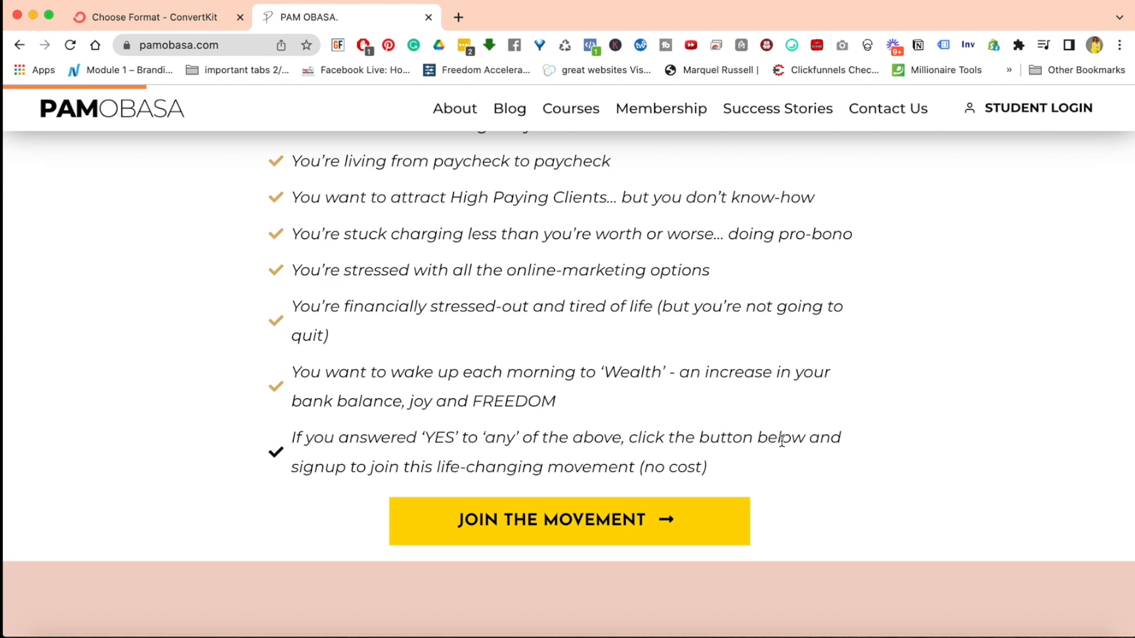
# Examine the website's Evergreen Sales System banner above the site navigation and the page sections beneath it
pyautogui.scroll(15, 783, 446)
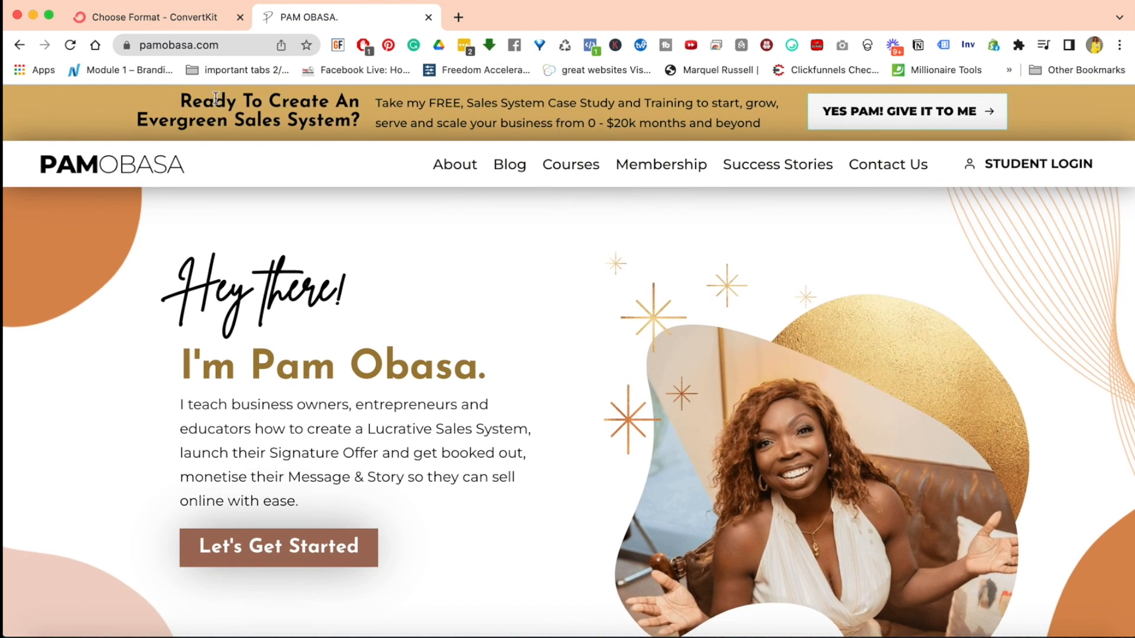
pyautogui.scroll(-5, 992, 317)
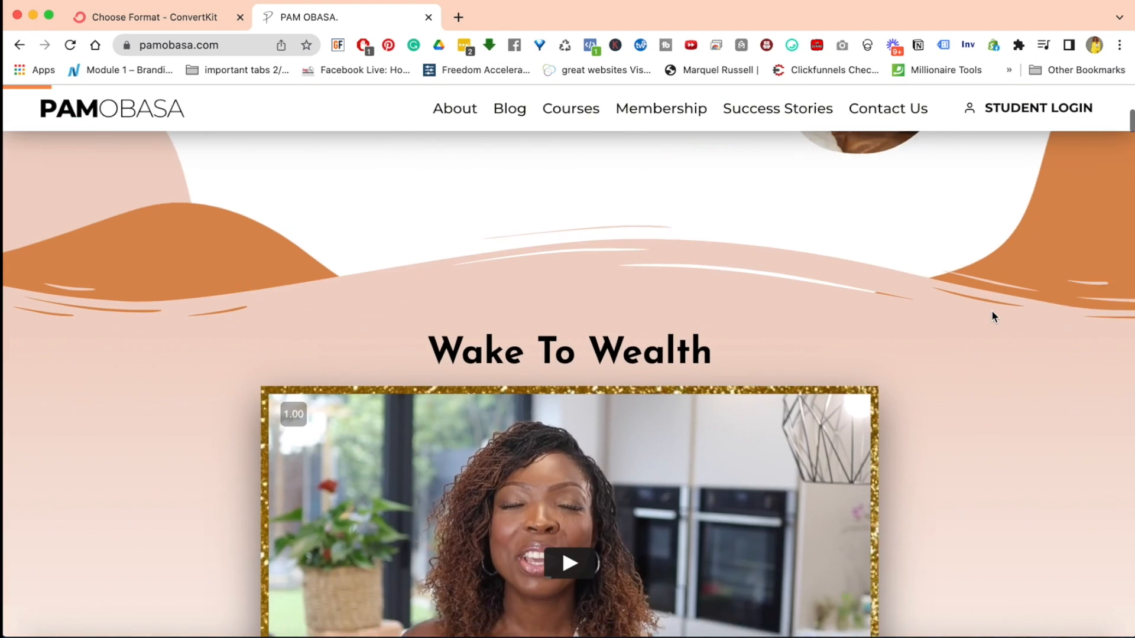
pyautogui.scroll(5, 993, 317)
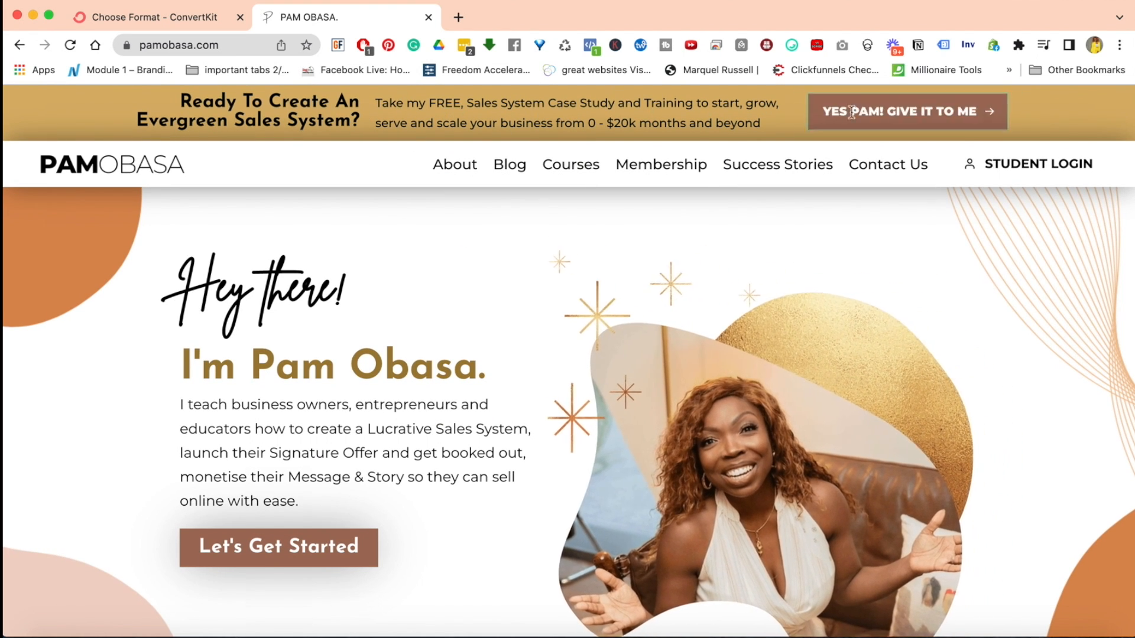
pyautogui.scroll(-10, 1012, 296)
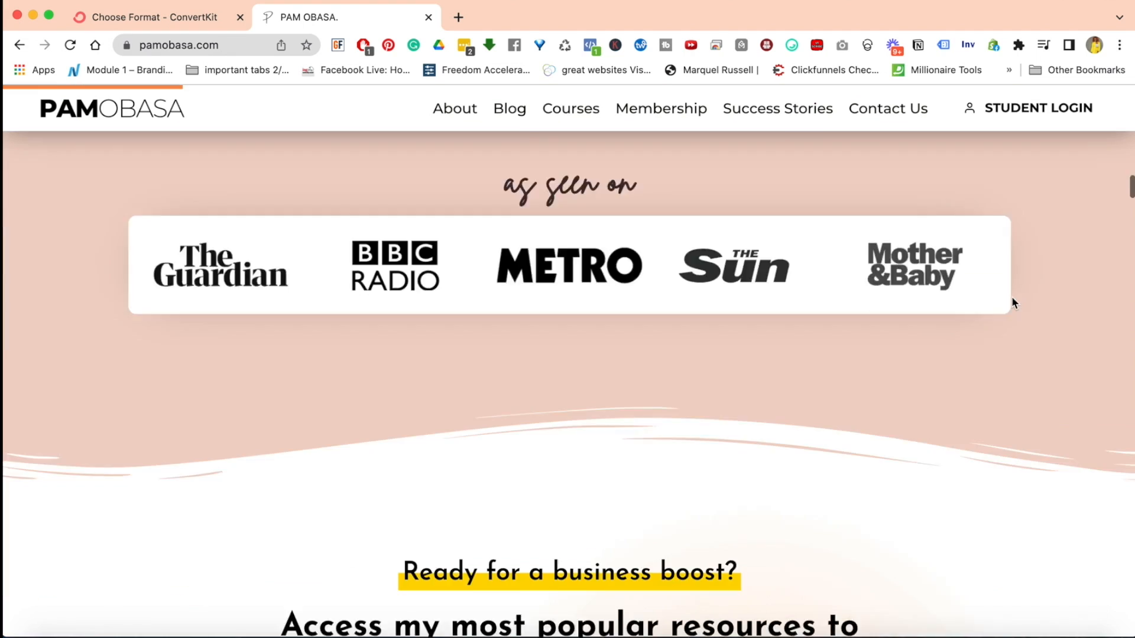
pyautogui.scroll(10, 1012, 296)
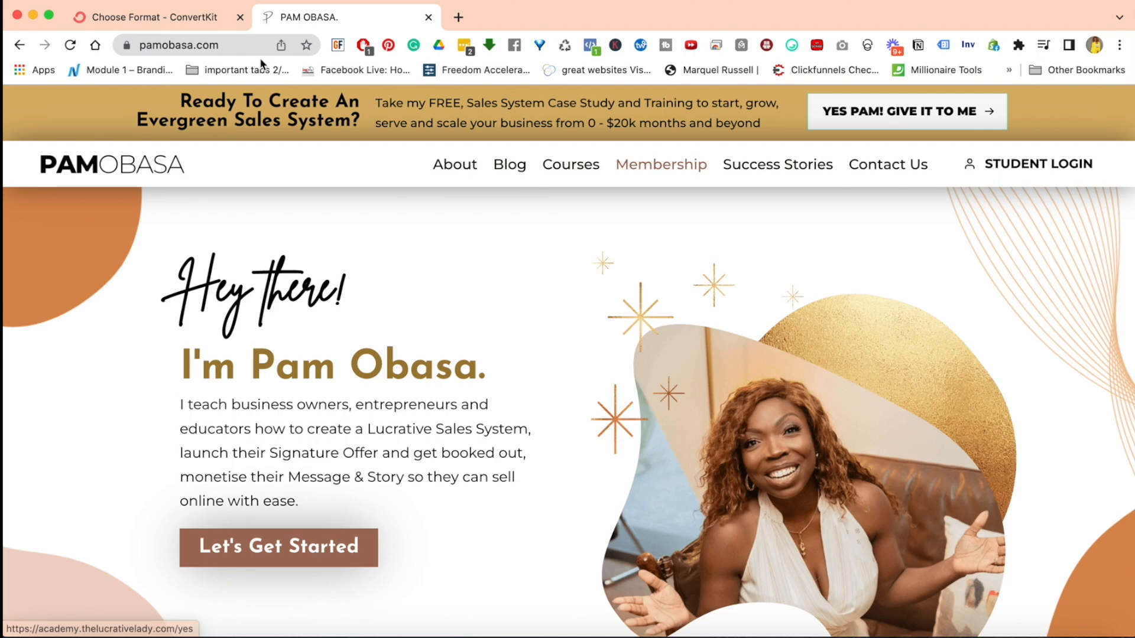
# Compare ConvertKit's Sticky bar format with the website's banner, and return to the display format choice
pyautogui.click(187, 24)
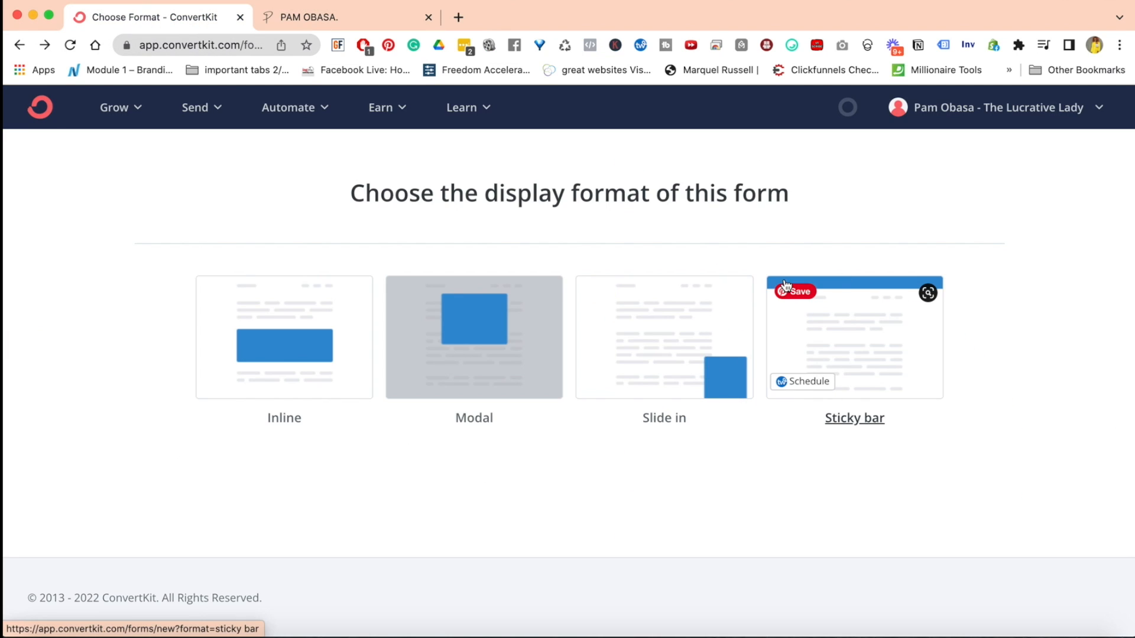
pyautogui.click(352, 17)
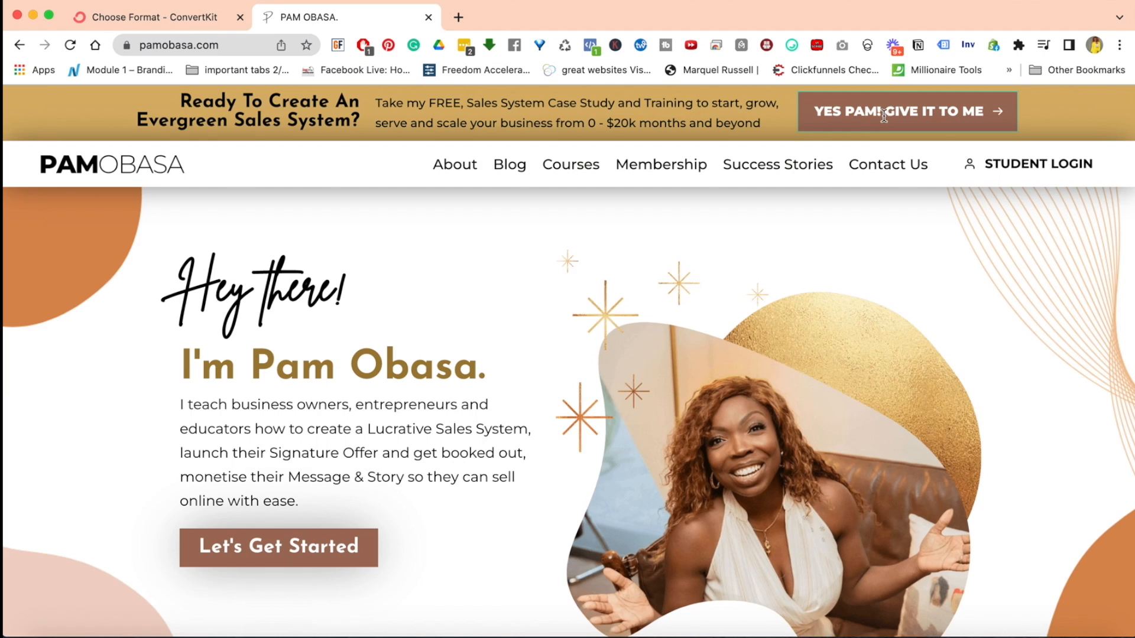
pyautogui.click(154, 18)
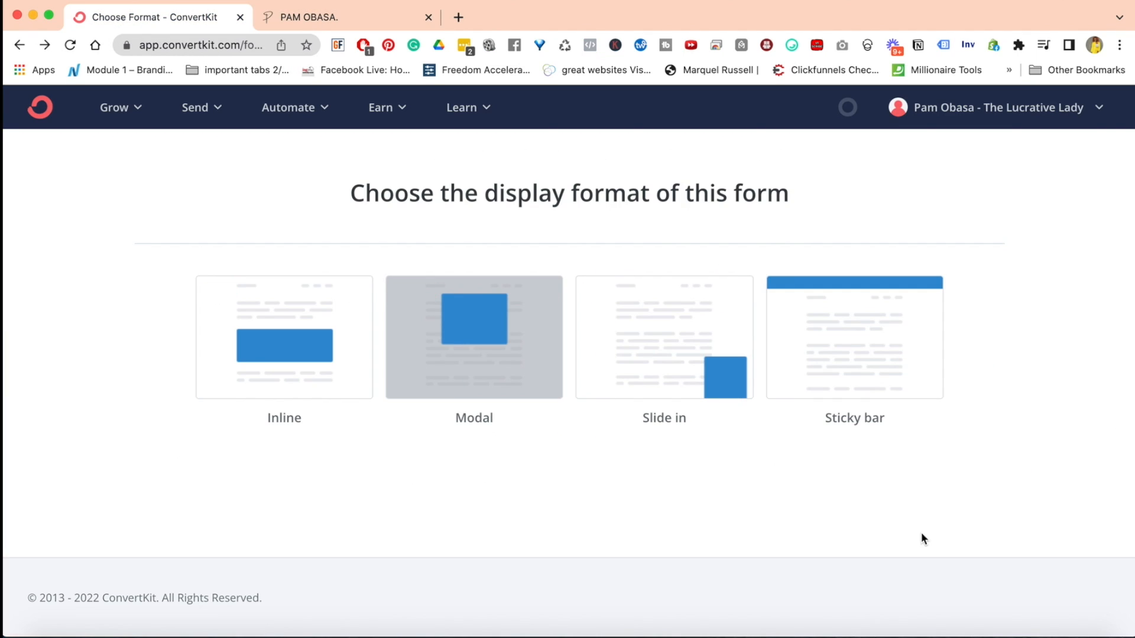
# Choose the Inline display format, browse its templates, and create a form from the Clare template
pyautogui.click(260, 365)
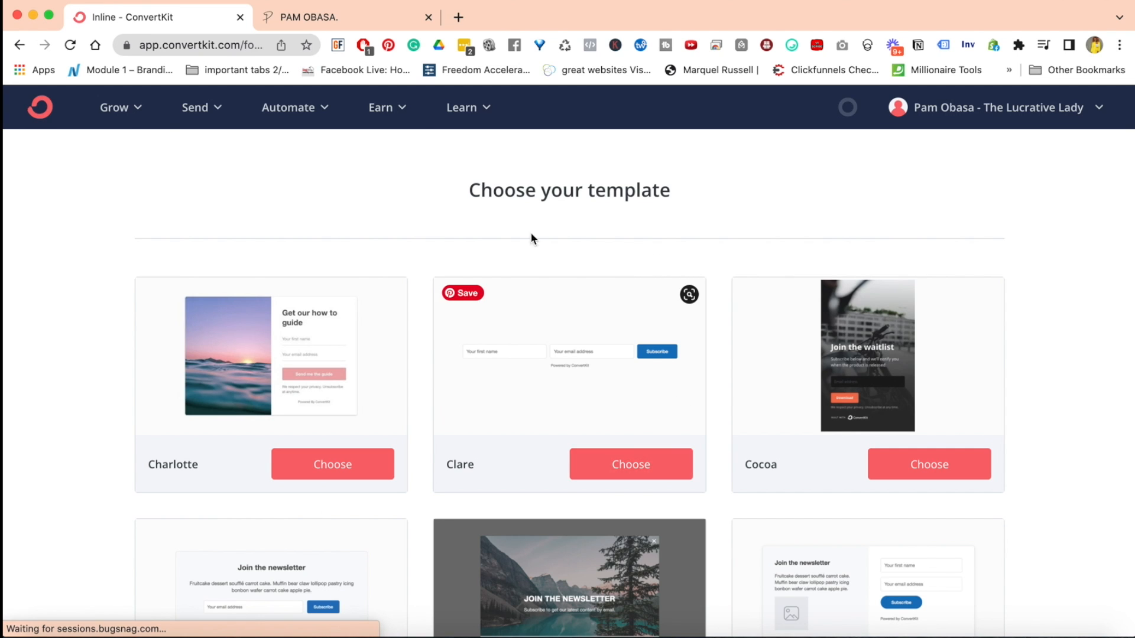
pyautogui.scroll(-3, 523, 370)
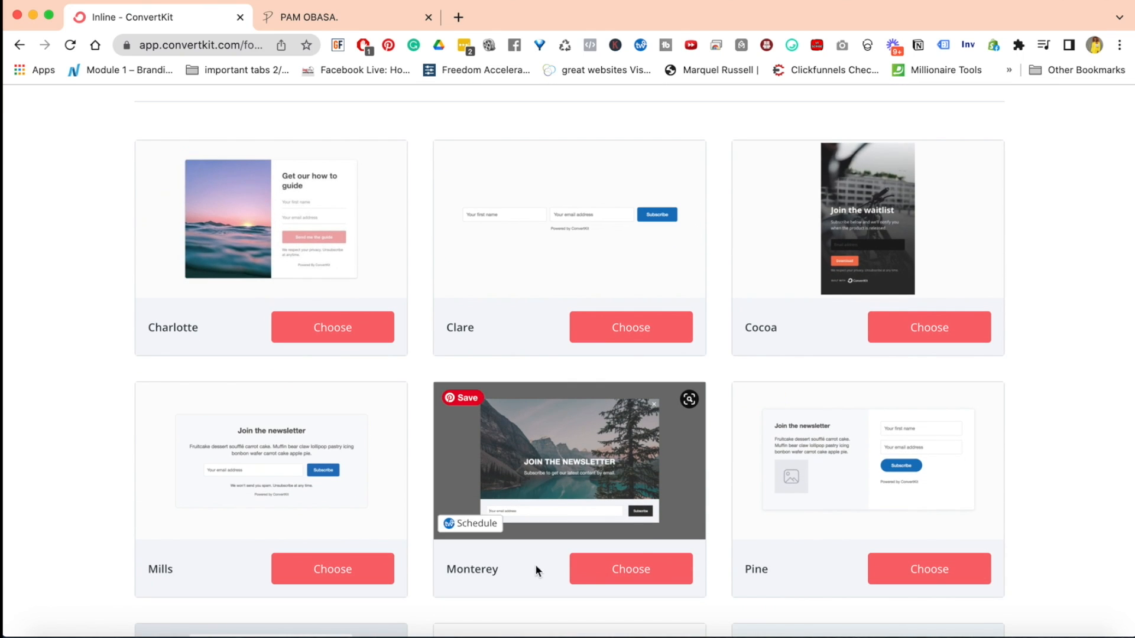
pyautogui.scroll(-5, 360, 478)
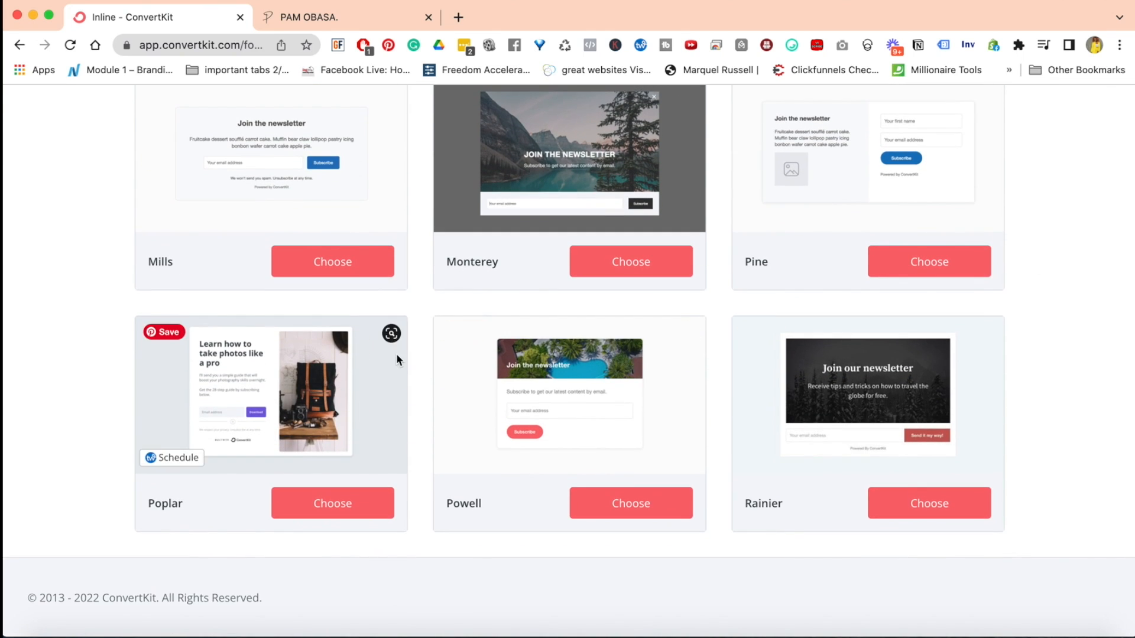
pyautogui.scroll(8, 438, 260)
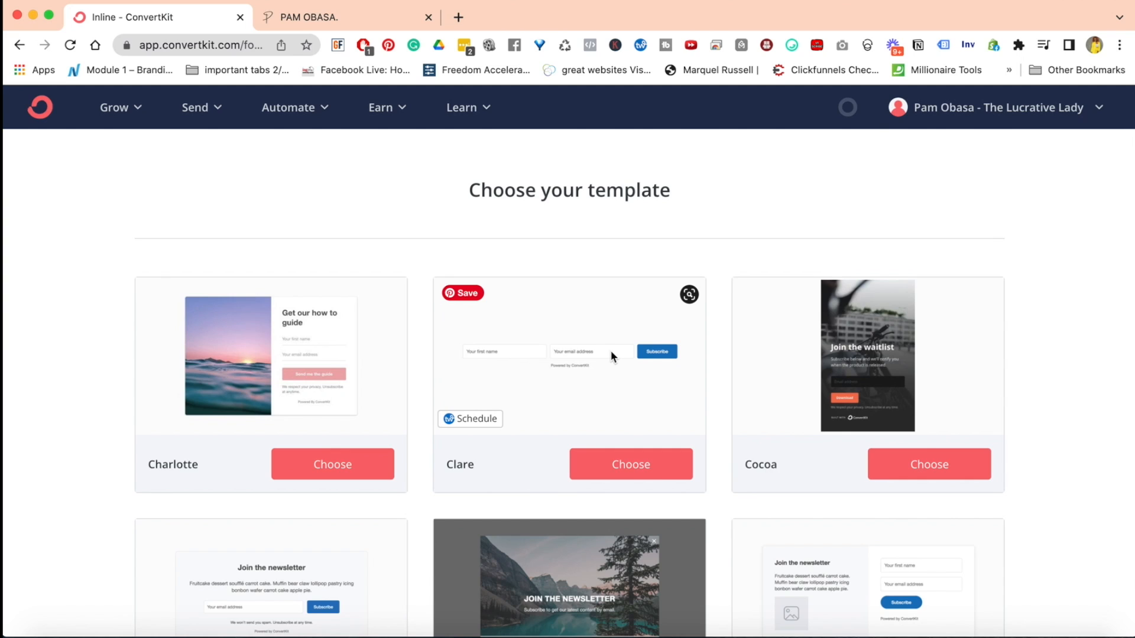
pyautogui.click(625, 481)
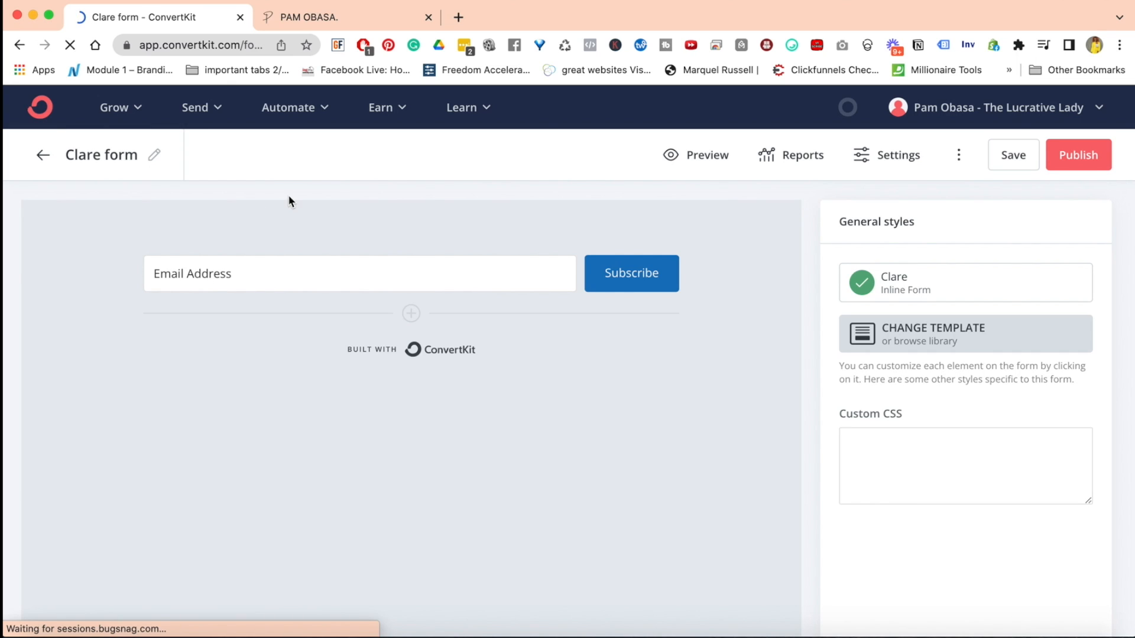
# Rename the Clare form as Demo
pyautogui.click(146, 157)
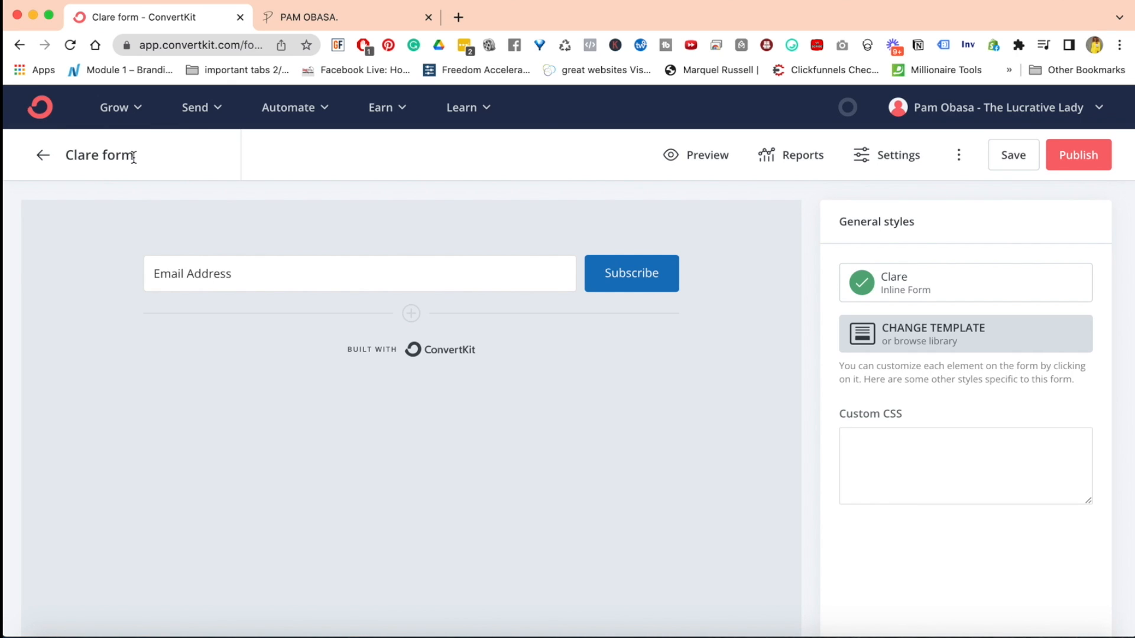
pyautogui.tripleClick(134, 158)
pyautogui.write('Demo')
pyautogui.click(179, 213)
# Add a second field to the form, label it Your Name, and place it before the Email Address field
pyautogui.click(412, 313)
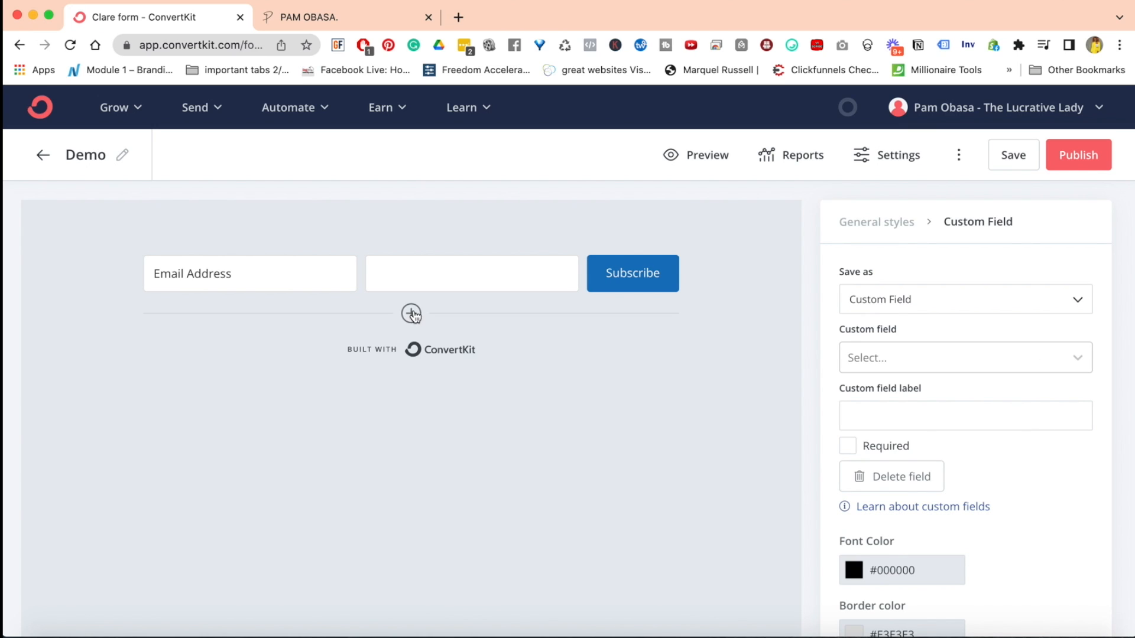
pyautogui.click(230, 273)
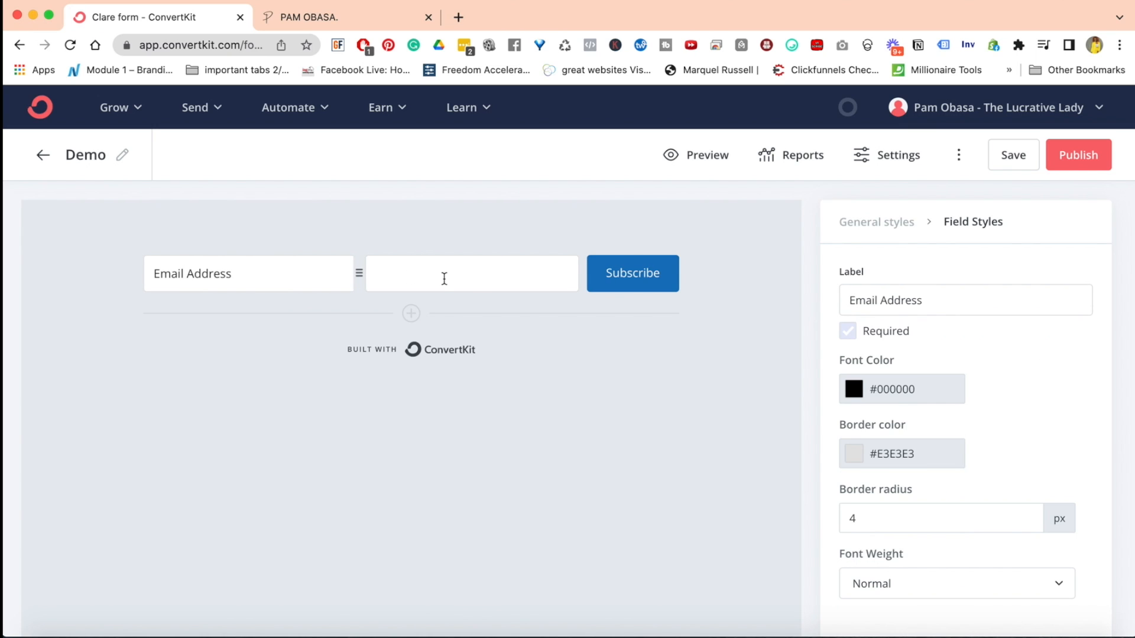
pyautogui.click(445, 279)
pyautogui.click(483, 326)
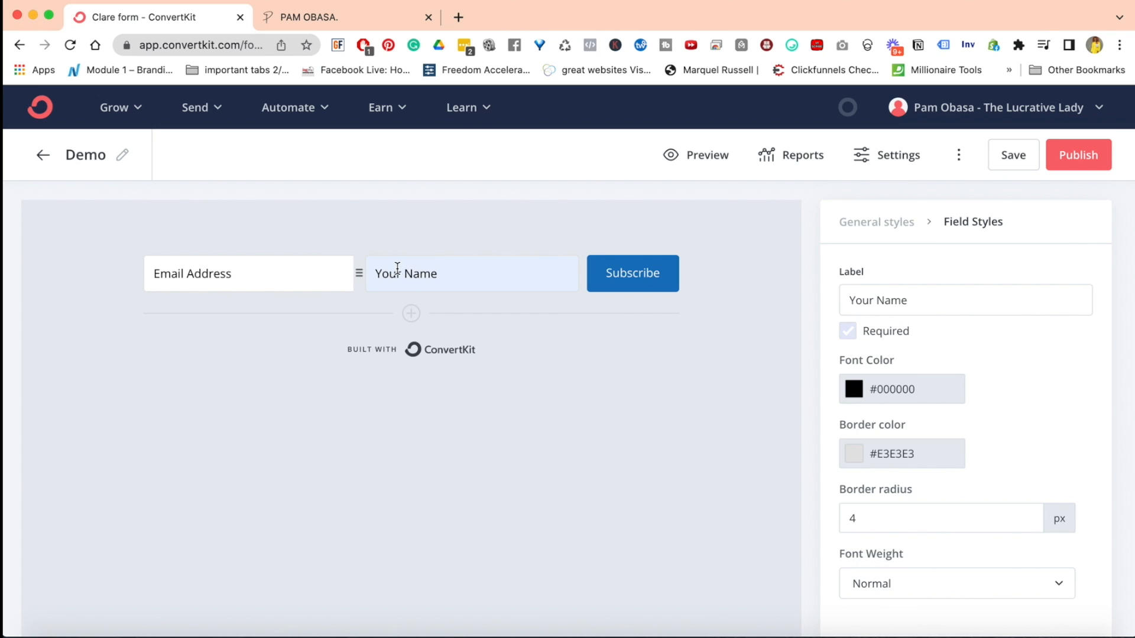
pyautogui.moveTo(137, 271); pyautogui.dragTo(358, 276)
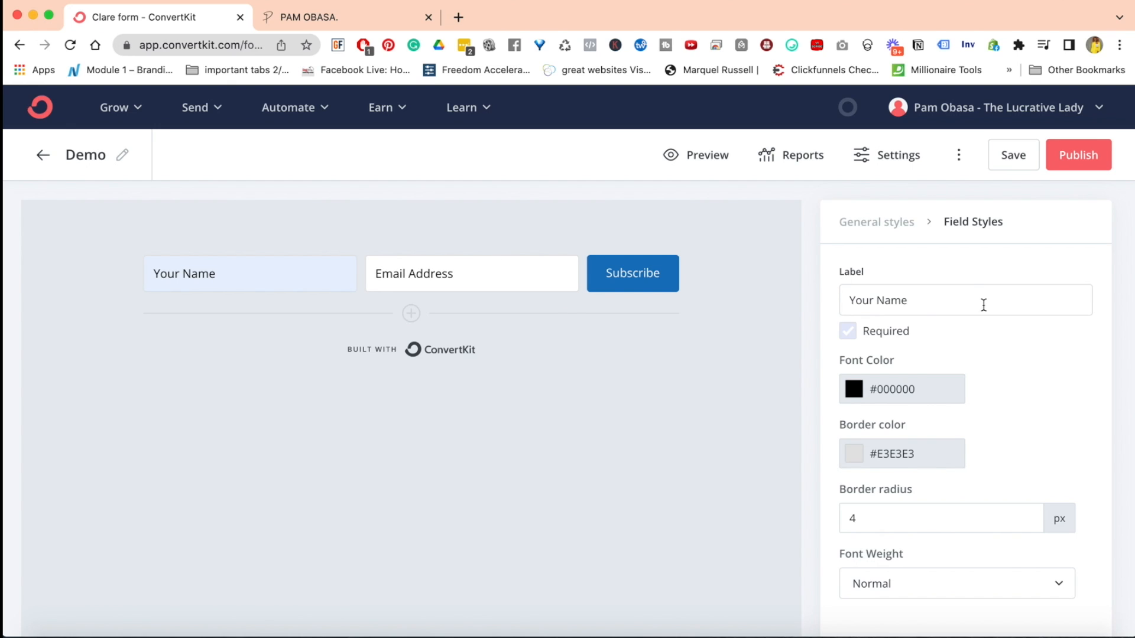
# Change the text of the Your Name field to First Name
pyautogui.click(215, 268)
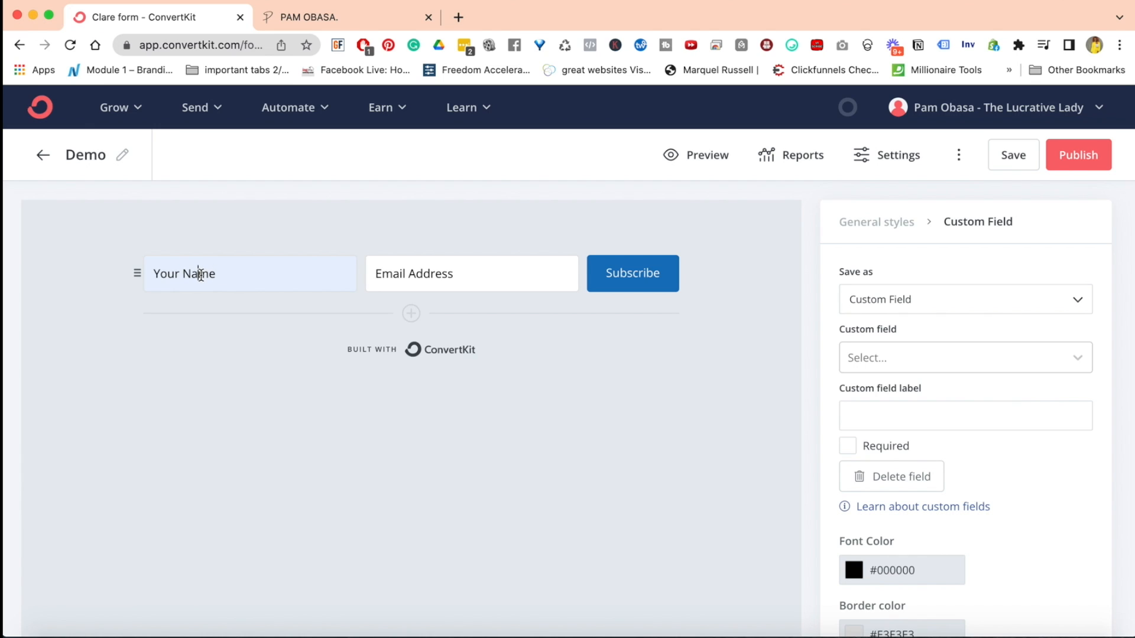
pyautogui.doubleClick(200, 274)
pyautogui.write('First')
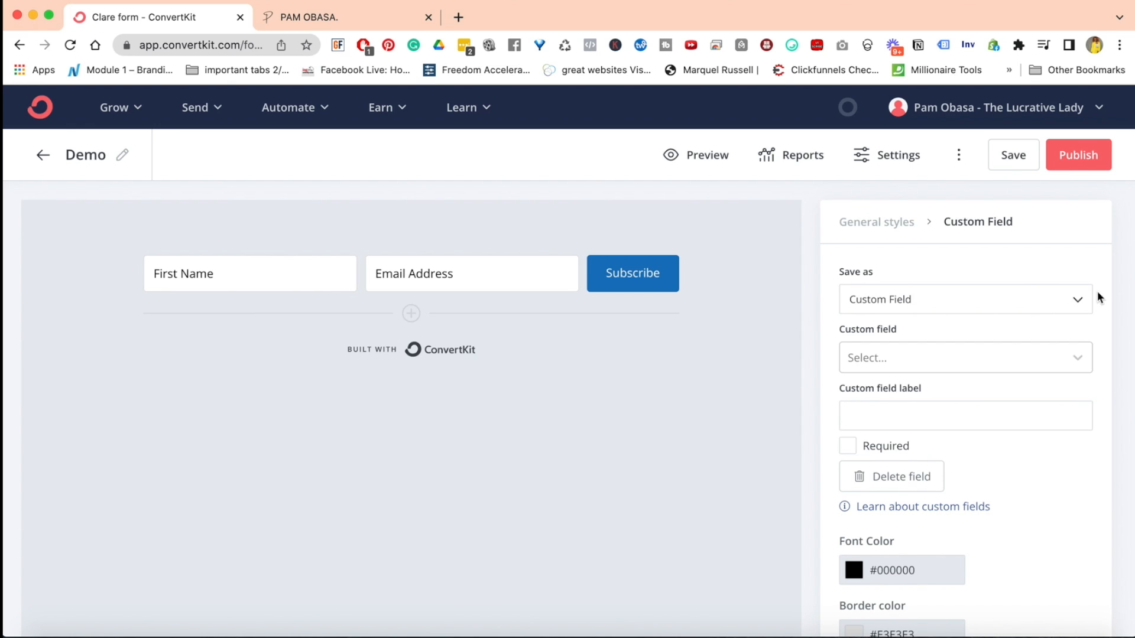
# Save the name field as a Custom Field linked to First Name
pyautogui.click(1078, 303)
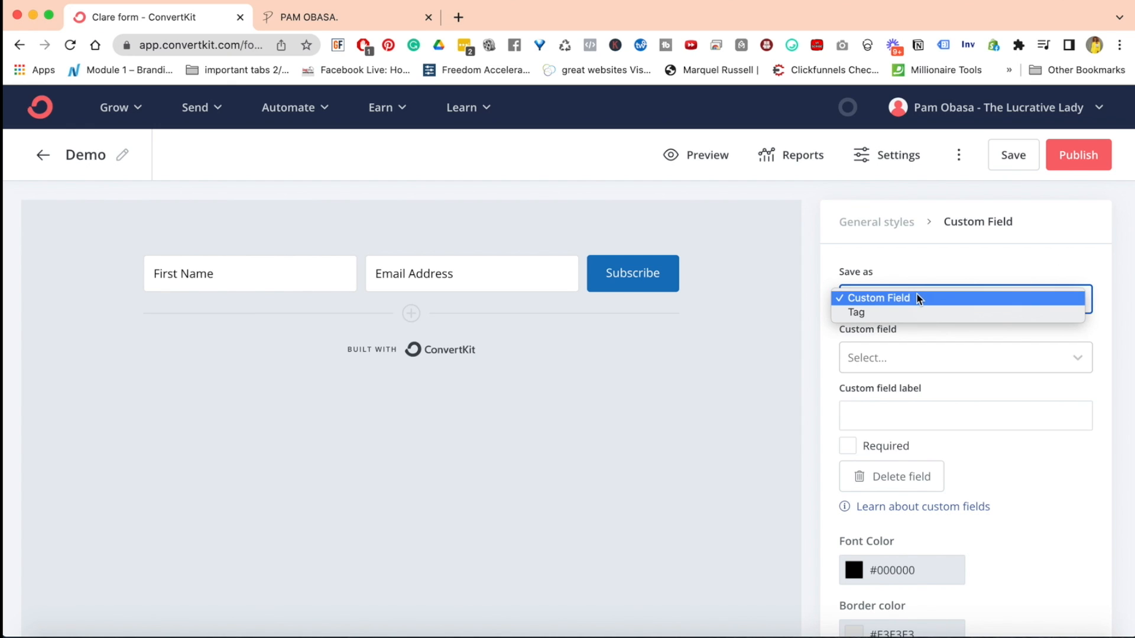
pyautogui.click(931, 297)
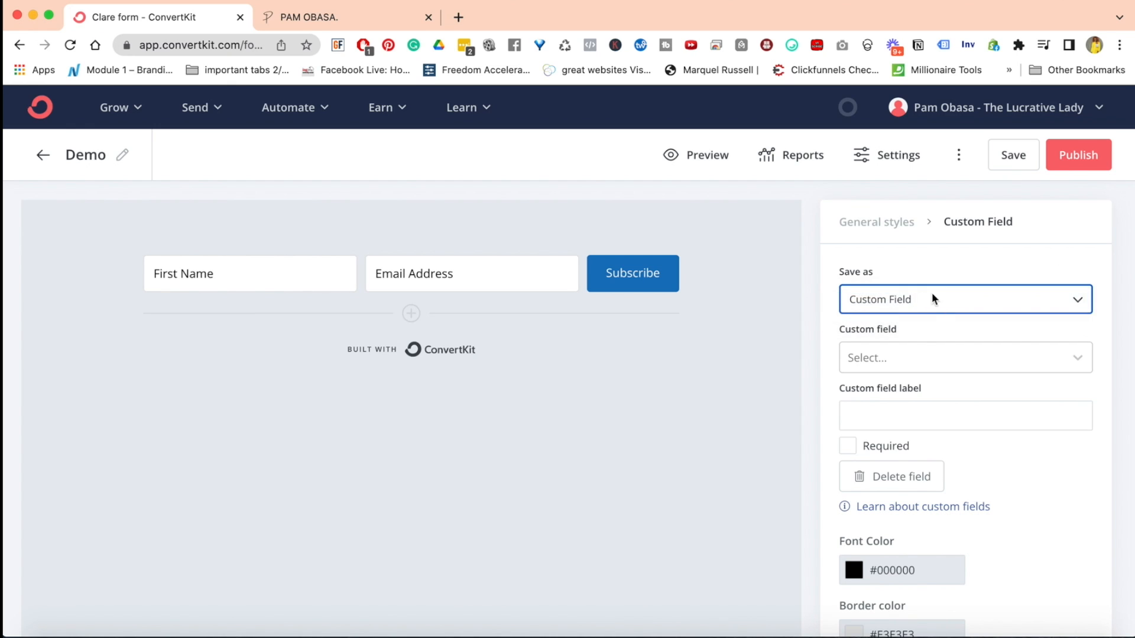
pyautogui.click(899, 357)
pyautogui.click(894, 399)
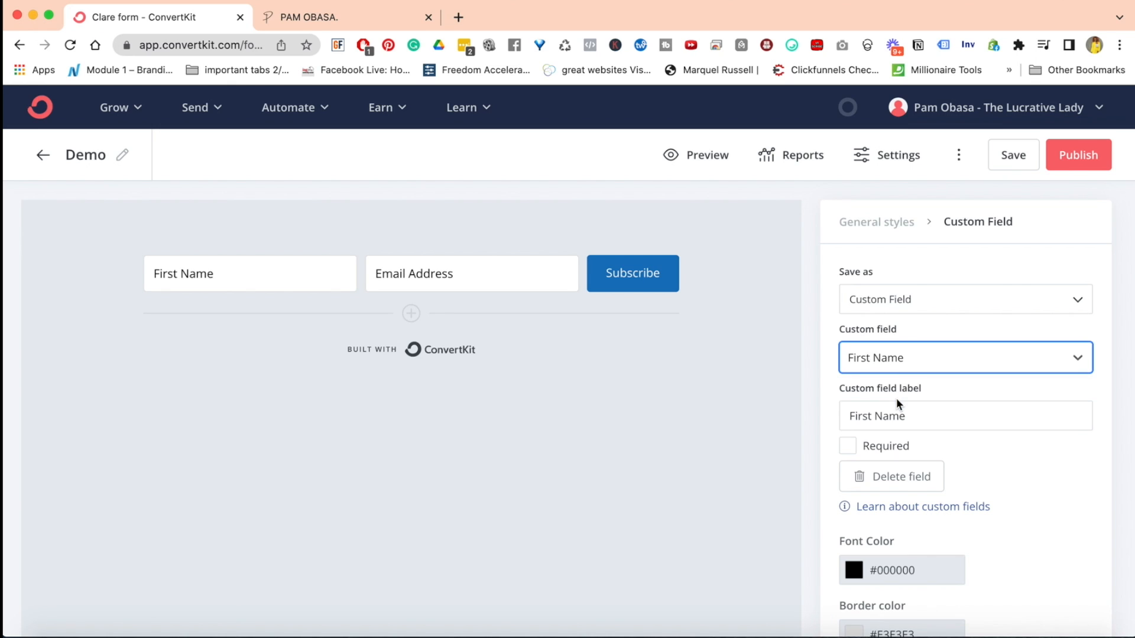
pyautogui.tripleClick(878, 415)
pyautogui.click(878, 416)
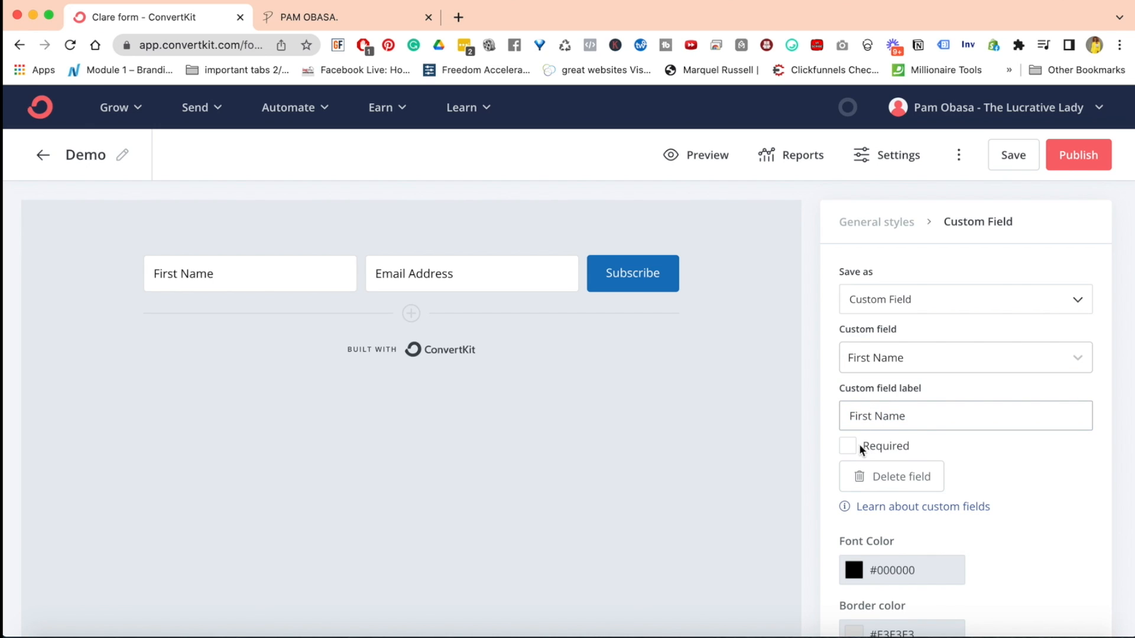
# Make the First Name field required, review its styling options, and save the form
pyautogui.click(849, 450)
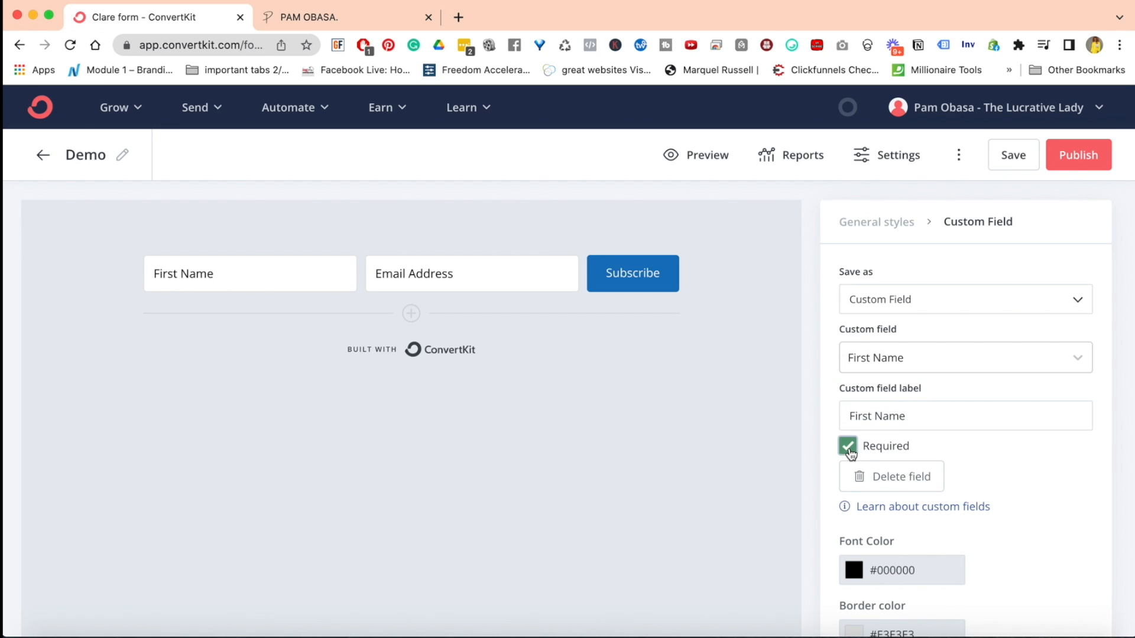
pyautogui.scroll(-5, 922, 562)
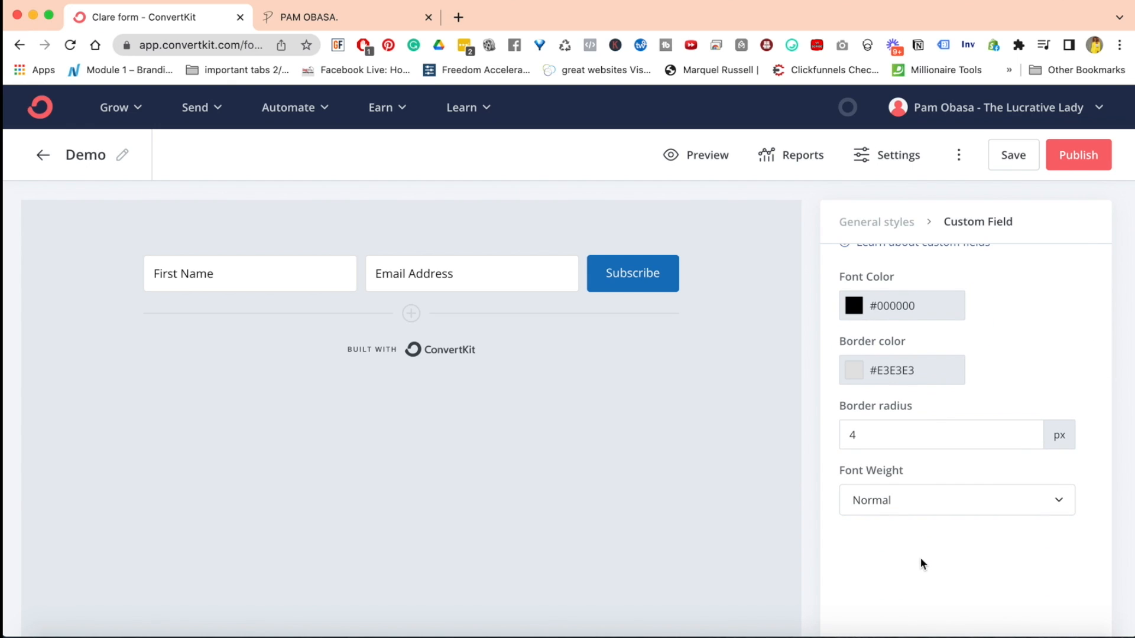
pyautogui.click(1005, 155)
# Switch to the website and look through its Wake To Wealth section as an example location for an embedded form
pyautogui.click(306, 27)
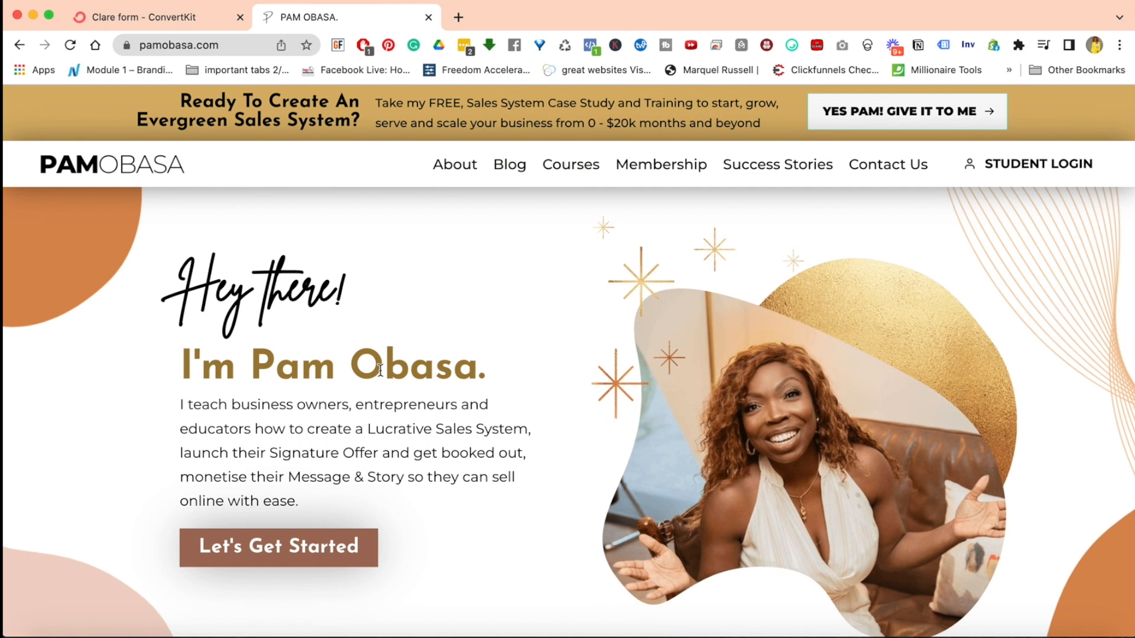
pyautogui.scroll(-5, 381, 370)
pyautogui.scroll(-5, 381, 370)
pyautogui.scroll(8, 382, 373)
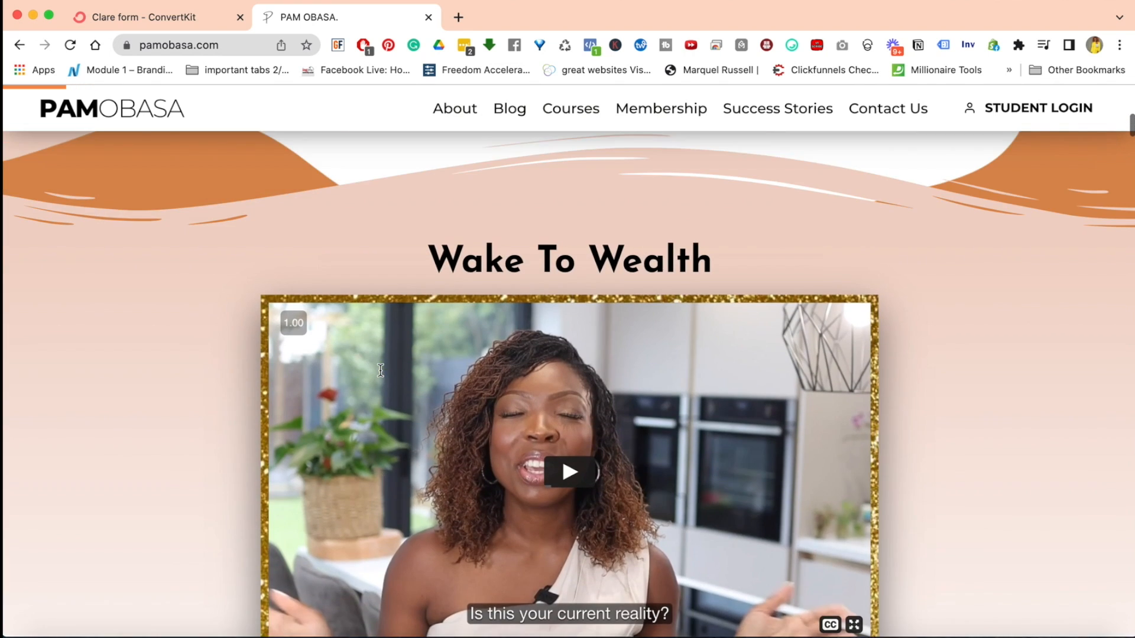
pyautogui.scroll(-6, 381, 373)
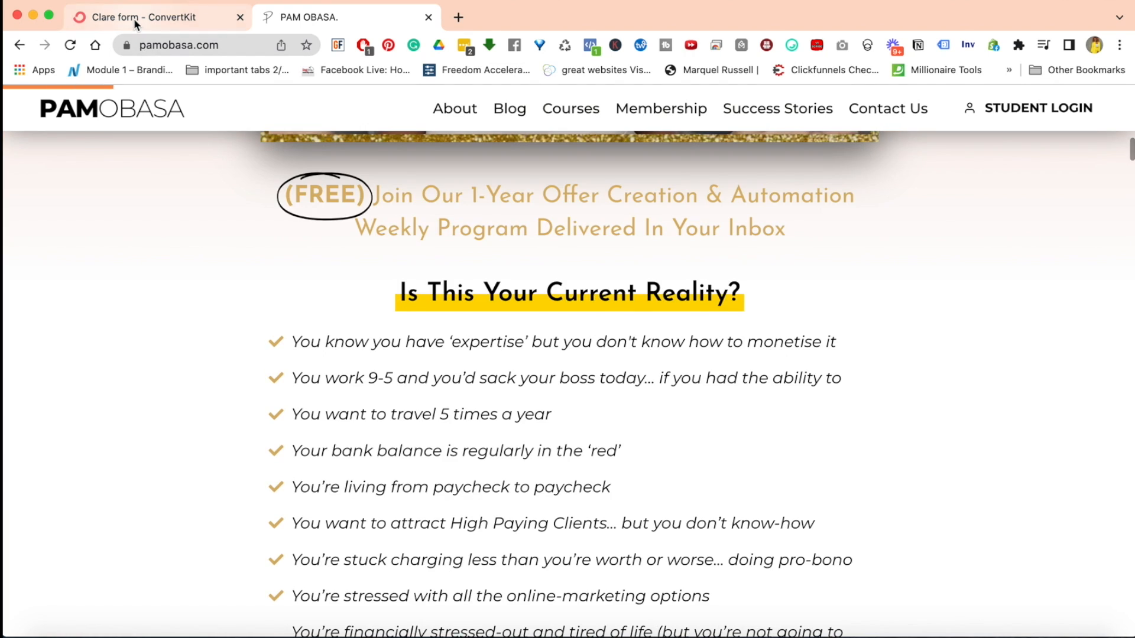
# Return to ConvertKit, publish the Demo form, and view its JavaScript, HTML and Share embed options
pyautogui.click(133, 19)
pyautogui.click(1079, 159)
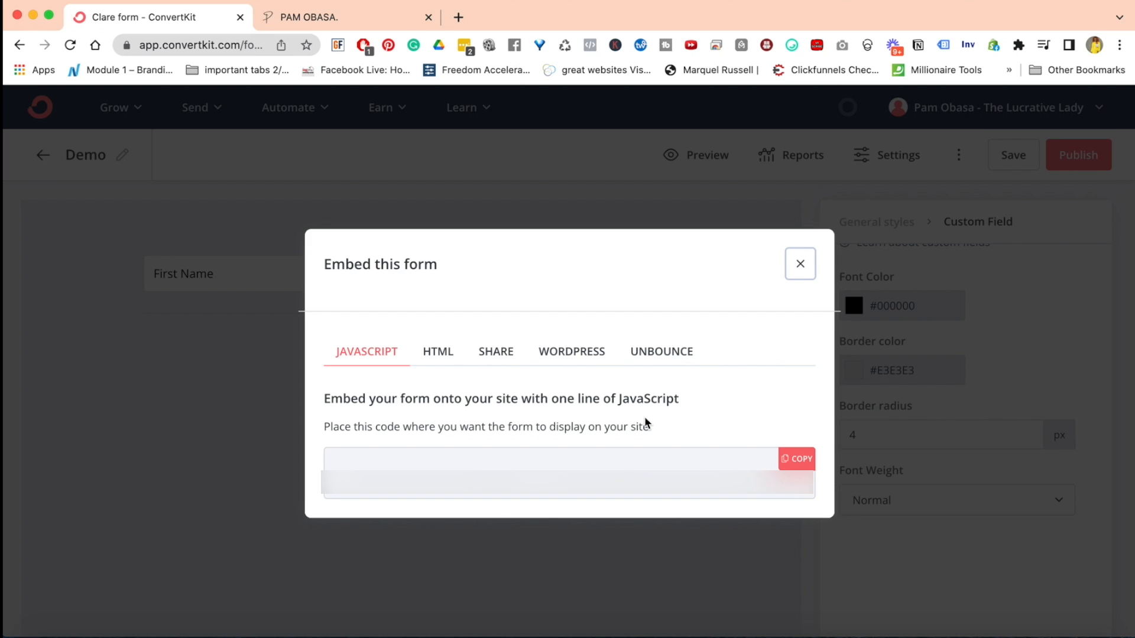
pyautogui.click(436, 354)
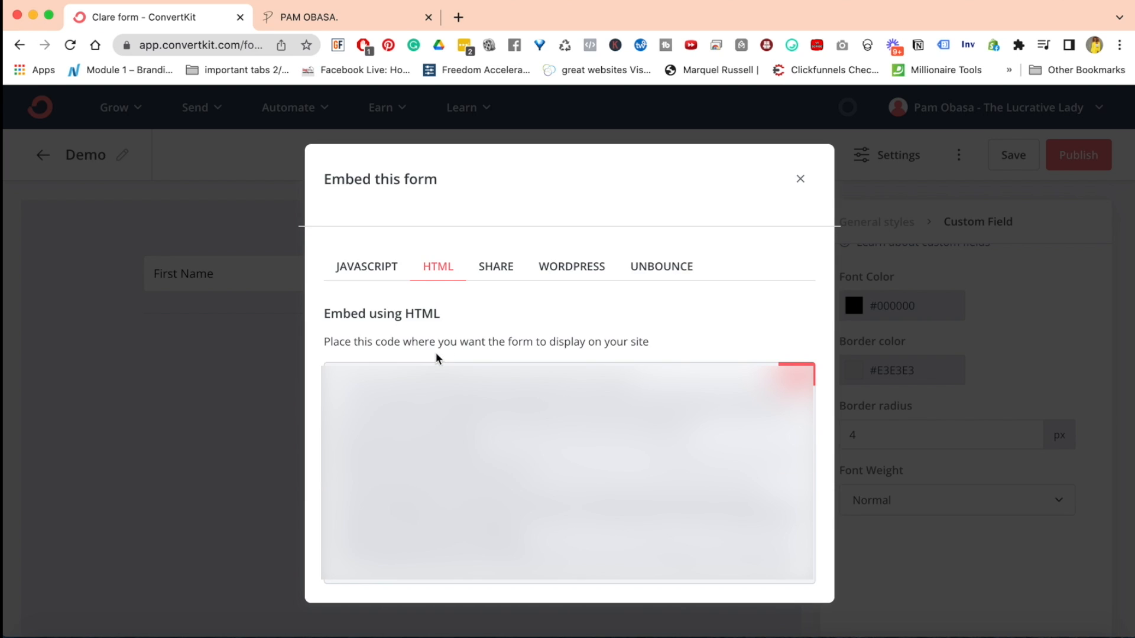
pyautogui.click(508, 266)
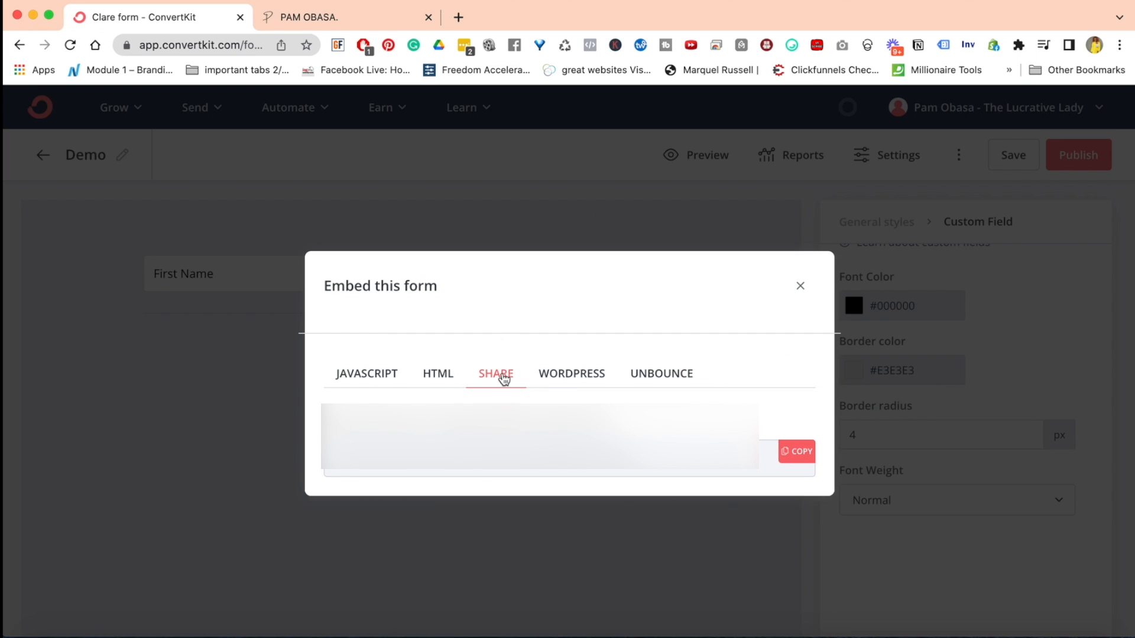
# Look through the WordPress and Unbounce embed options, revisit the JavaScript option, and close the embed dialog
pyautogui.click(561, 379)
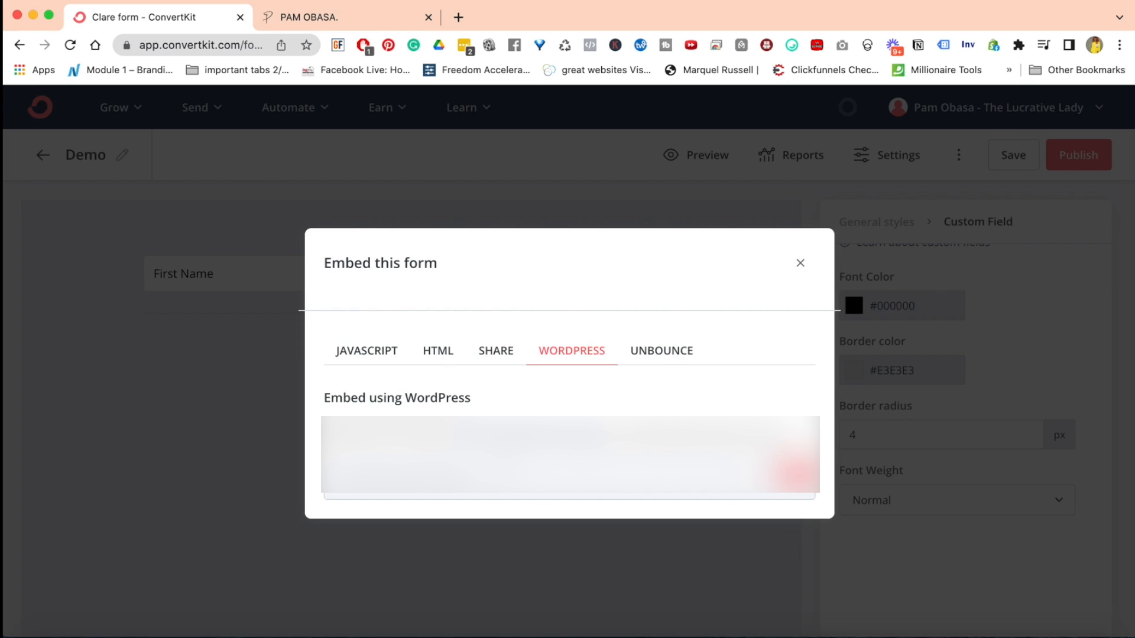
pyautogui.click(660, 353)
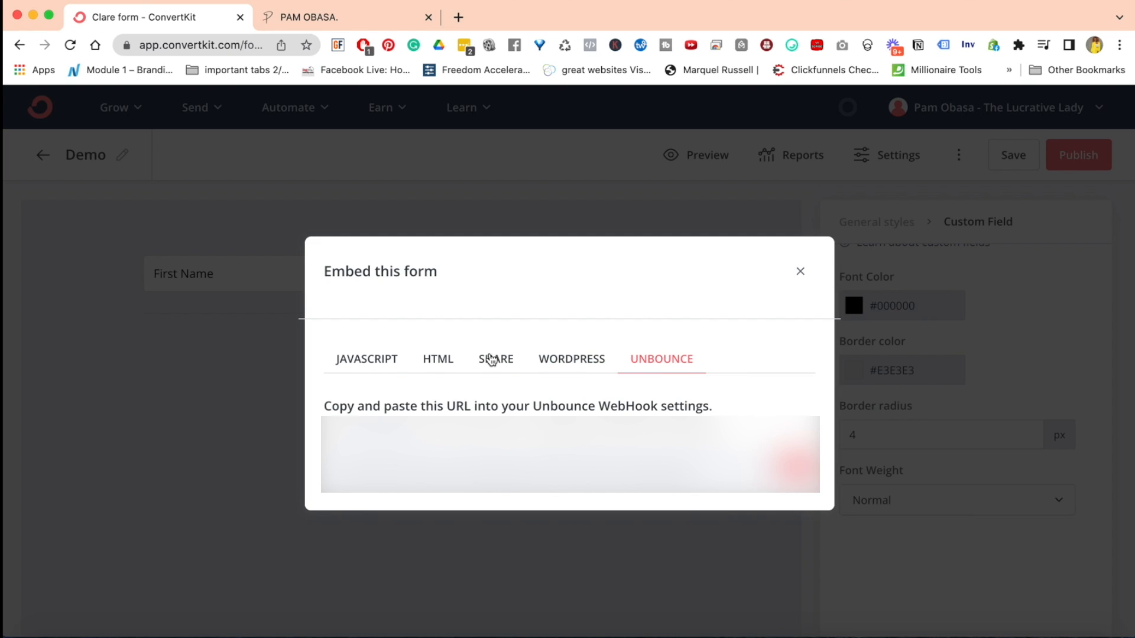
pyautogui.click(491, 359)
pyautogui.click(567, 371)
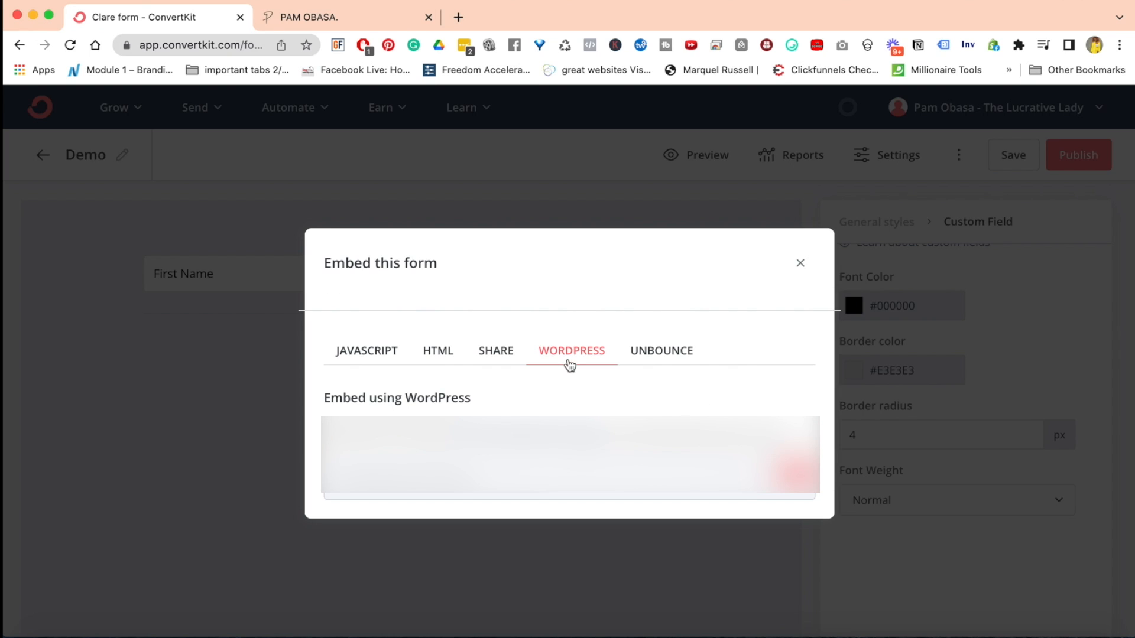
pyautogui.click(358, 363)
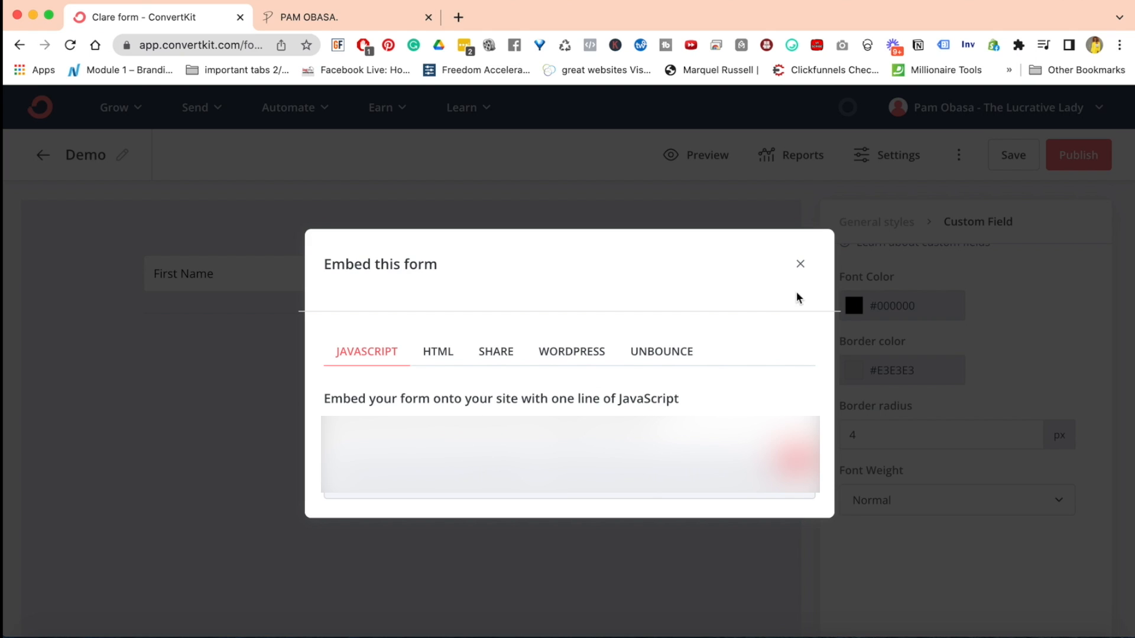
pyautogui.click(801, 264)
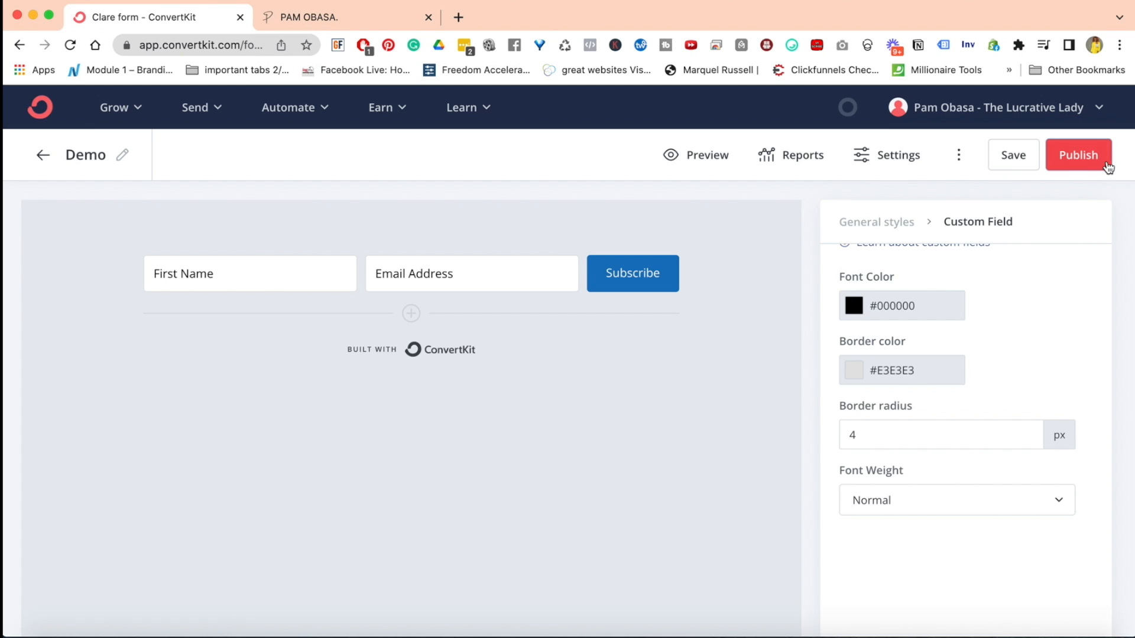
# Publish the Demo form again to show its embed code, then view the website's Join The Movement sign-up popup and close it
pyautogui.click(1085, 160)
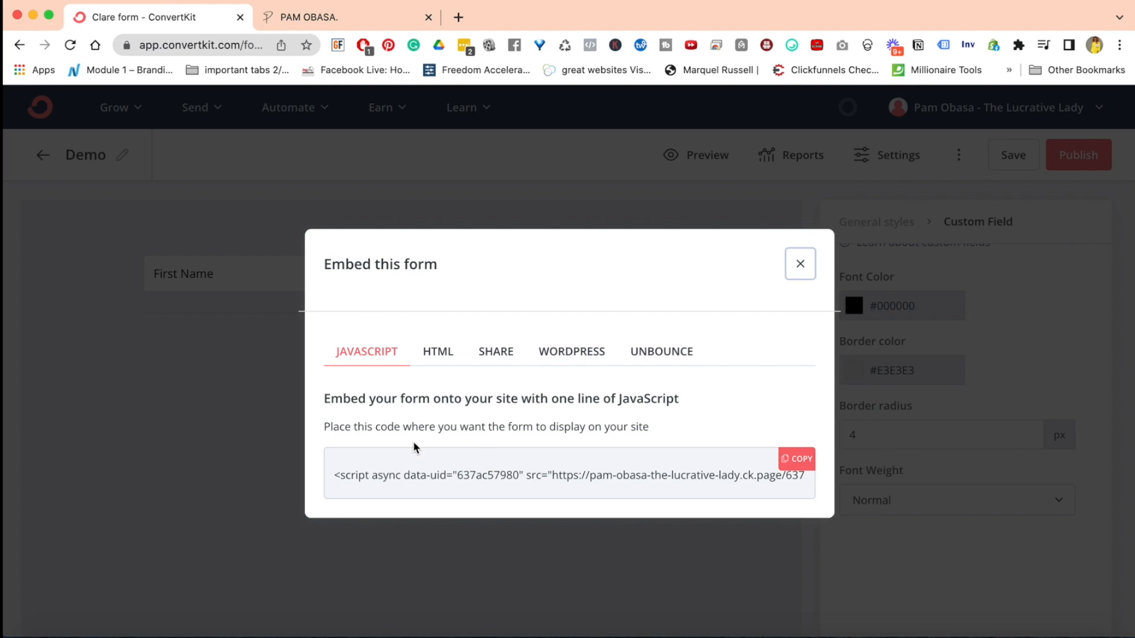
pyautogui.click(296, 17)
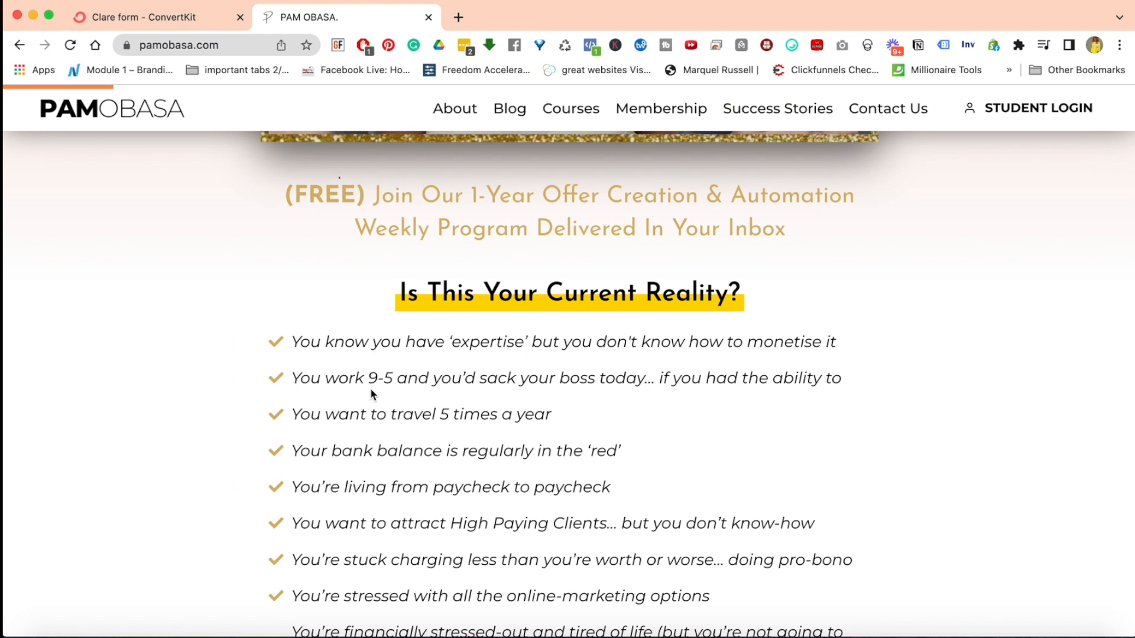
pyautogui.scroll(6, 459, 372)
pyautogui.scroll(-9, 459, 372)
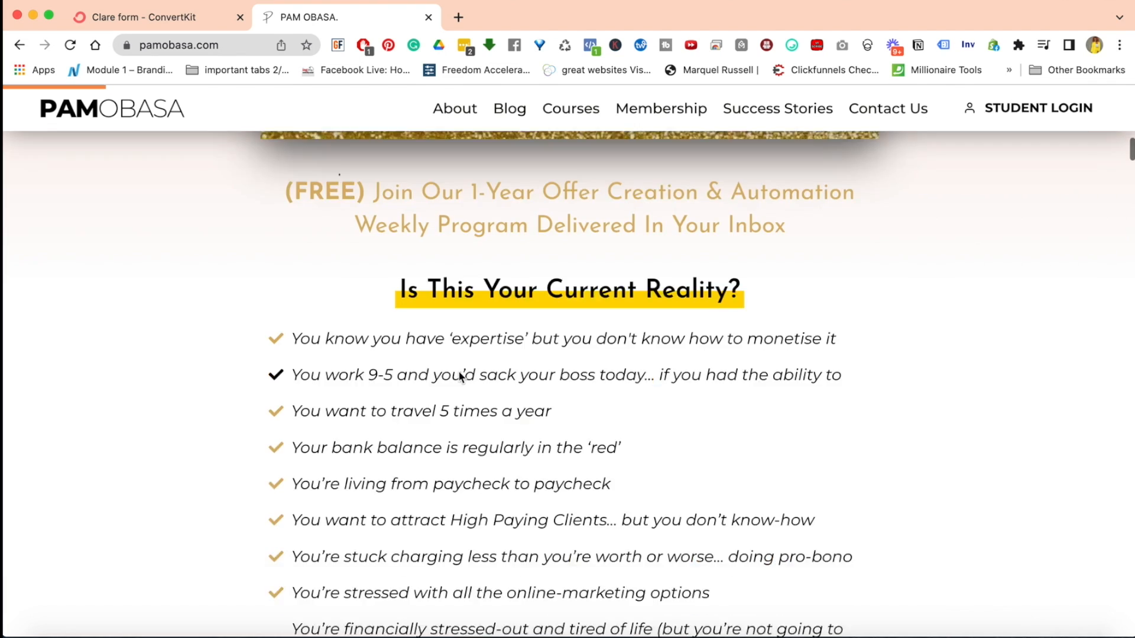
pyautogui.scroll(-5, 460, 376)
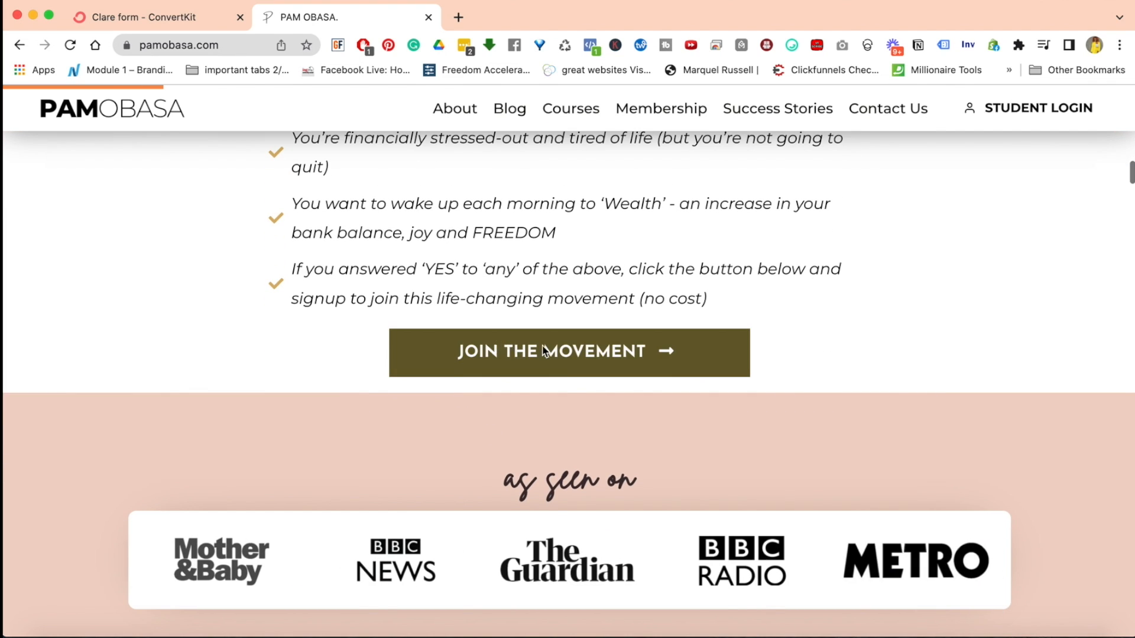
pyautogui.click(523, 349)
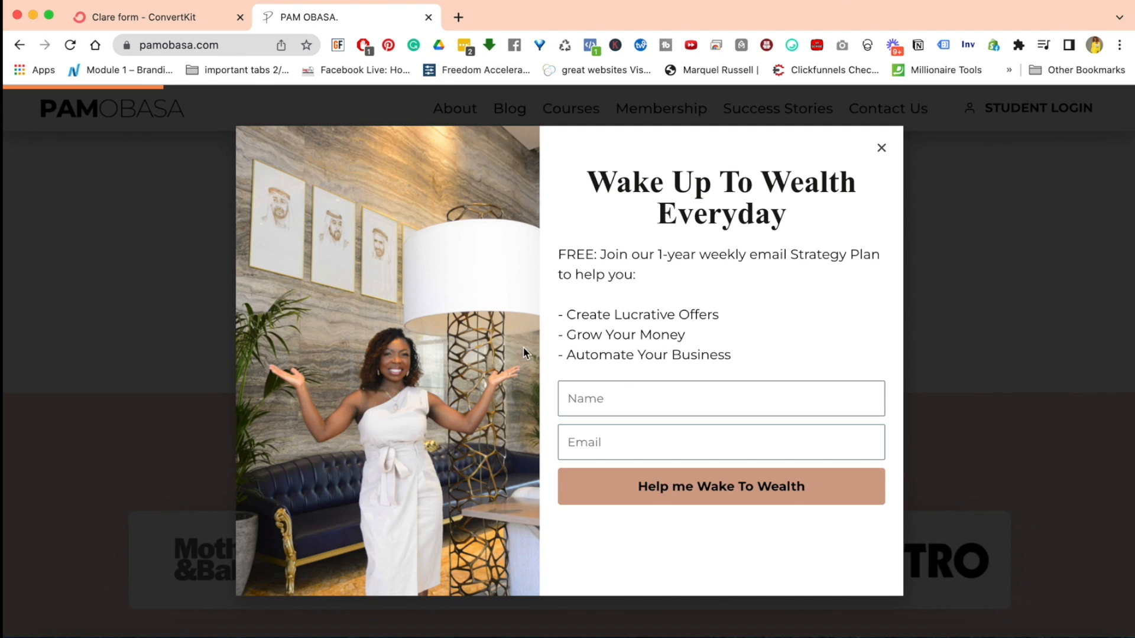
pyautogui.click(880, 148)
# Return to ConvertKit, close the embed dialog, and go to the Landing Pages & Forms overview
pyautogui.click(115, 19)
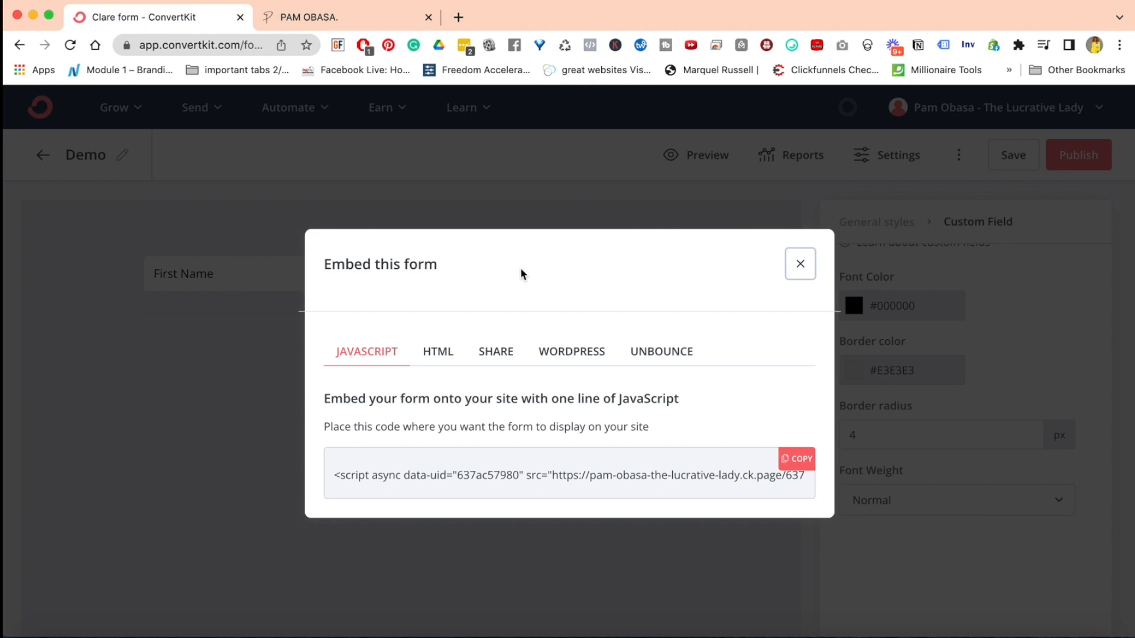
pyautogui.click(798, 271)
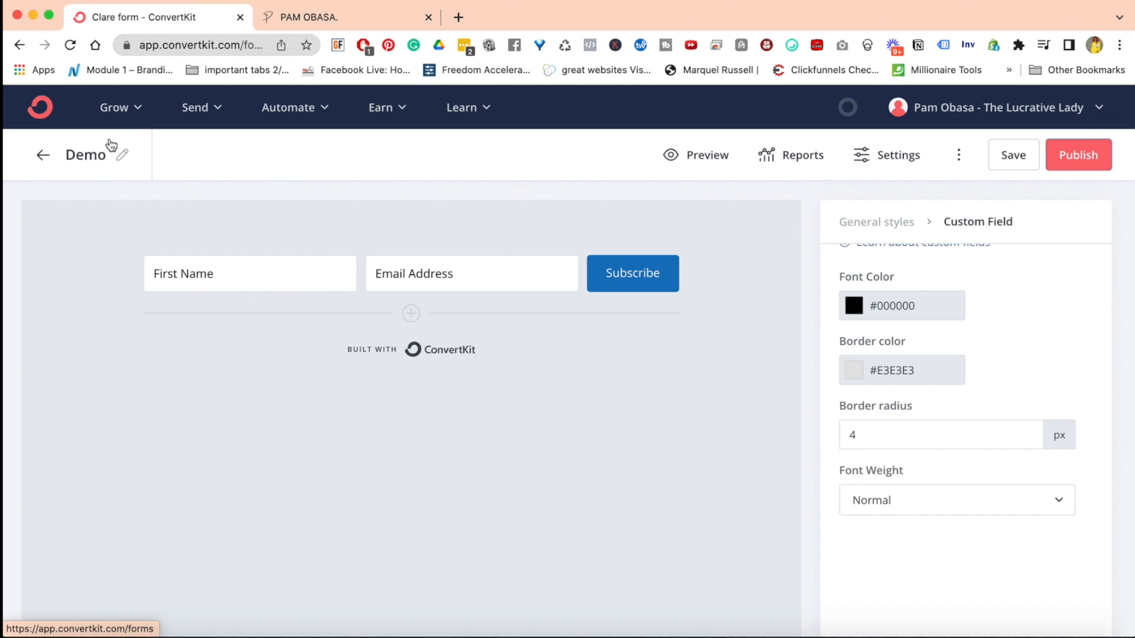
pyautogui.click(140, 112)
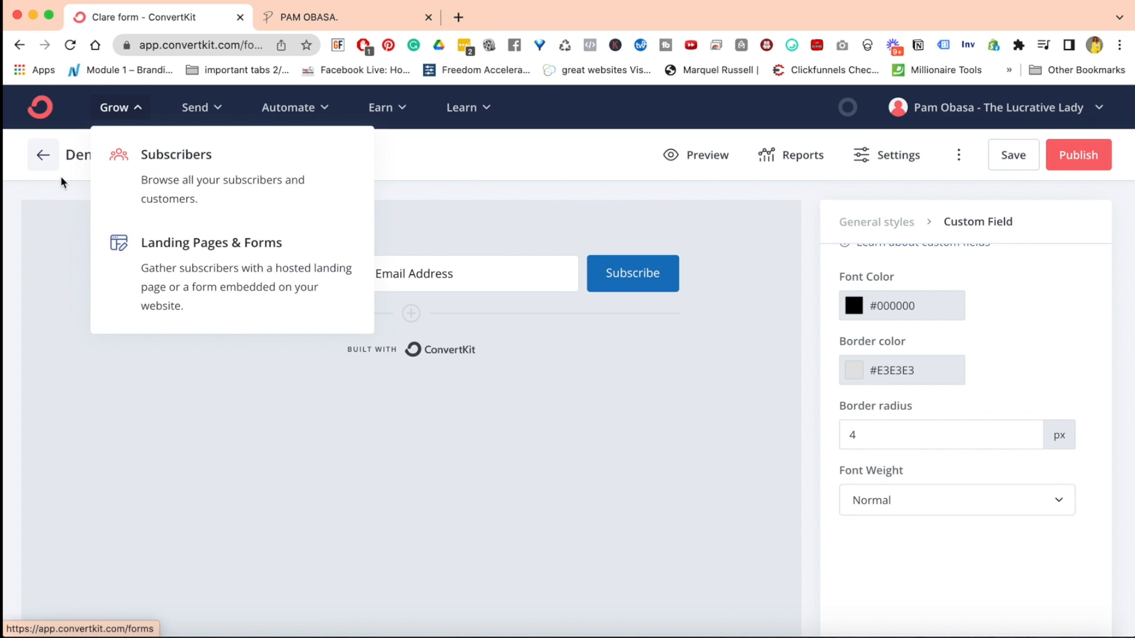
pyautogui.click(201, 269)
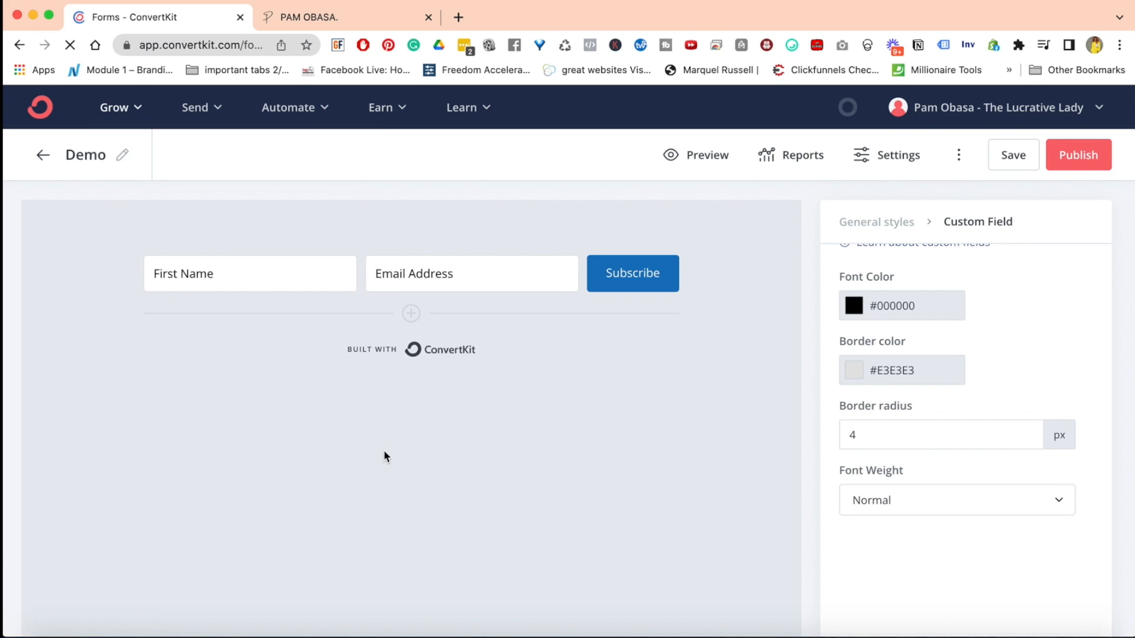
pyautogui.scroll(-3, 384, 452)
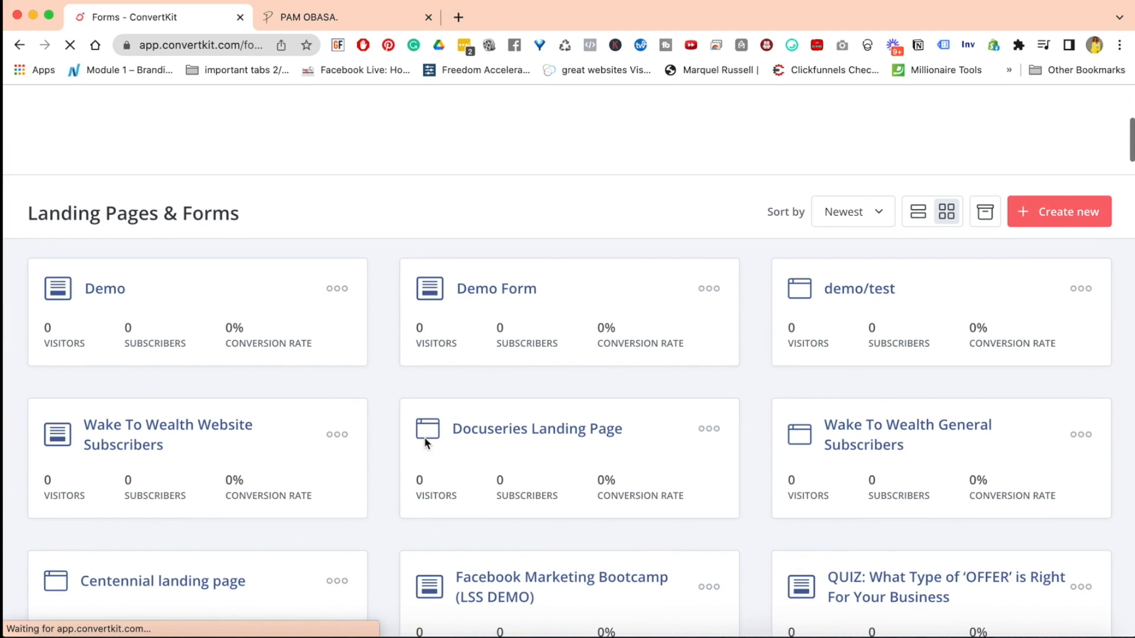
# Start creating a new landing page and browse the available templates
pyautogui.click(1055, 214)
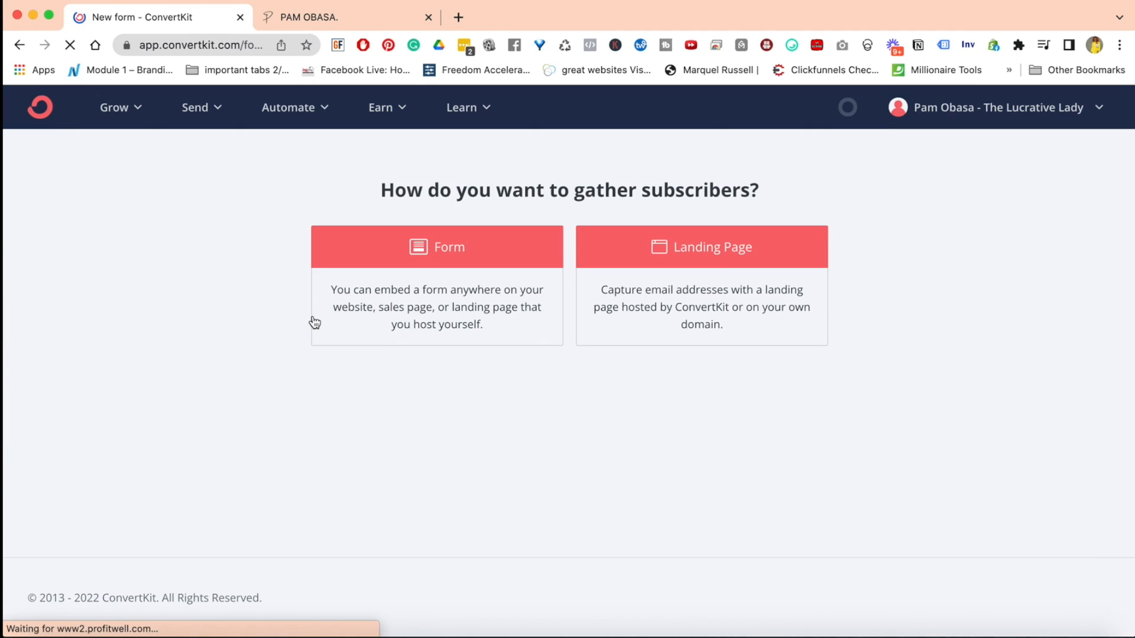
pyautogui.click(703, 251)
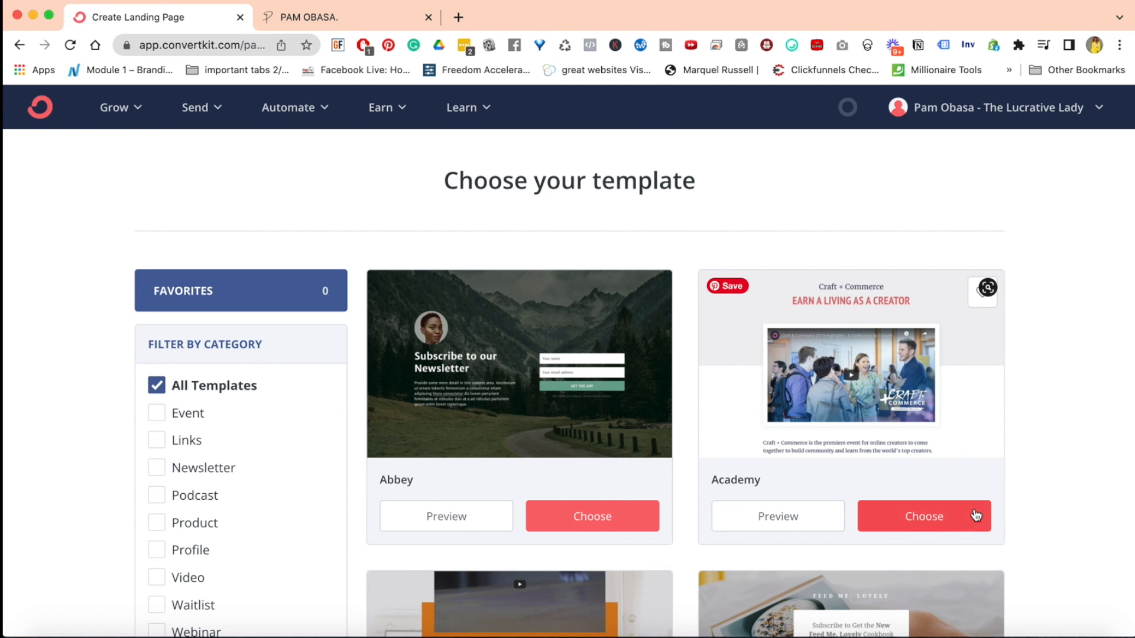
pyautogui.scroll(-2, 1123, 496)
pyautogui.scroll(-4, 1123, 497)
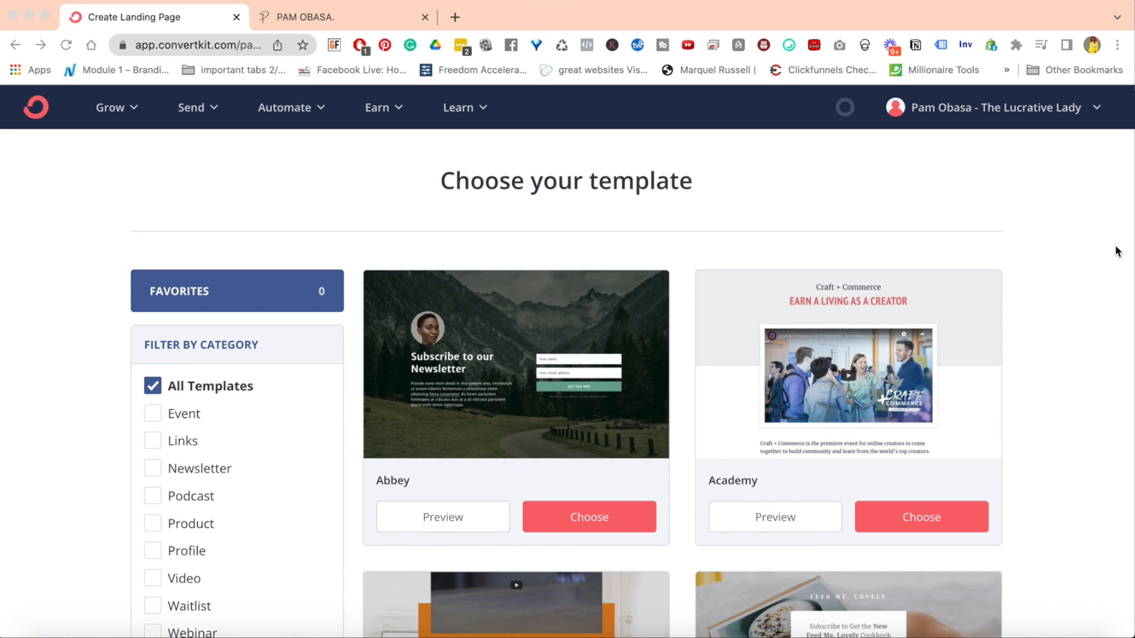
# Go to the email sequences and open the Wake To Wealth - 52 Week Program sequence
pyautogui.click(214, 107)
pyautogui.click(215, 109)
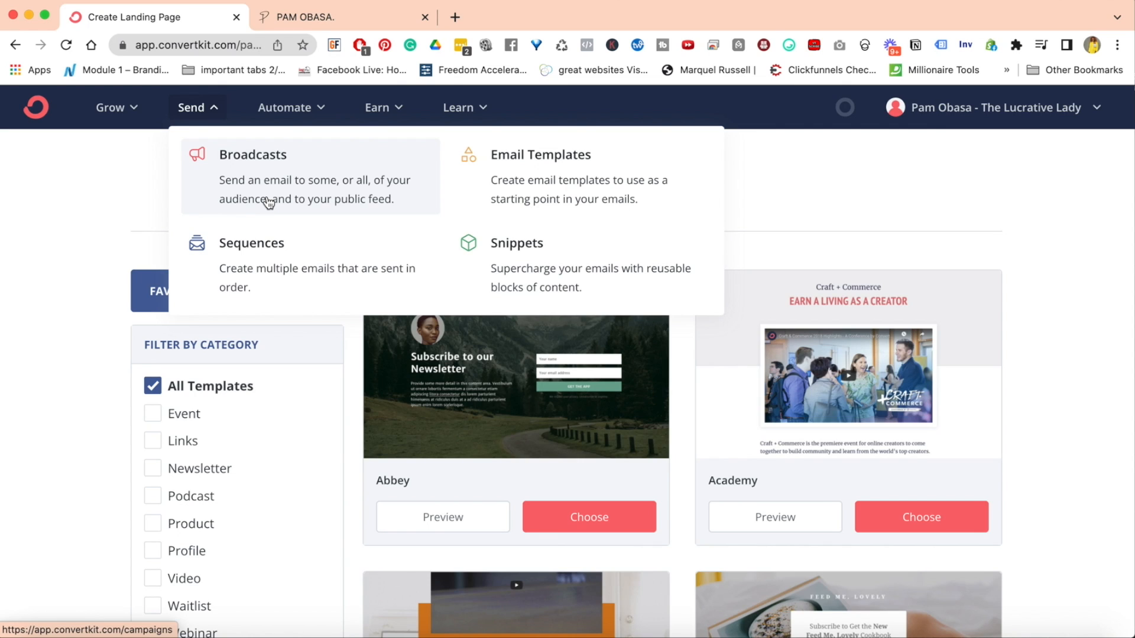
pyautogui.click(293, 261)
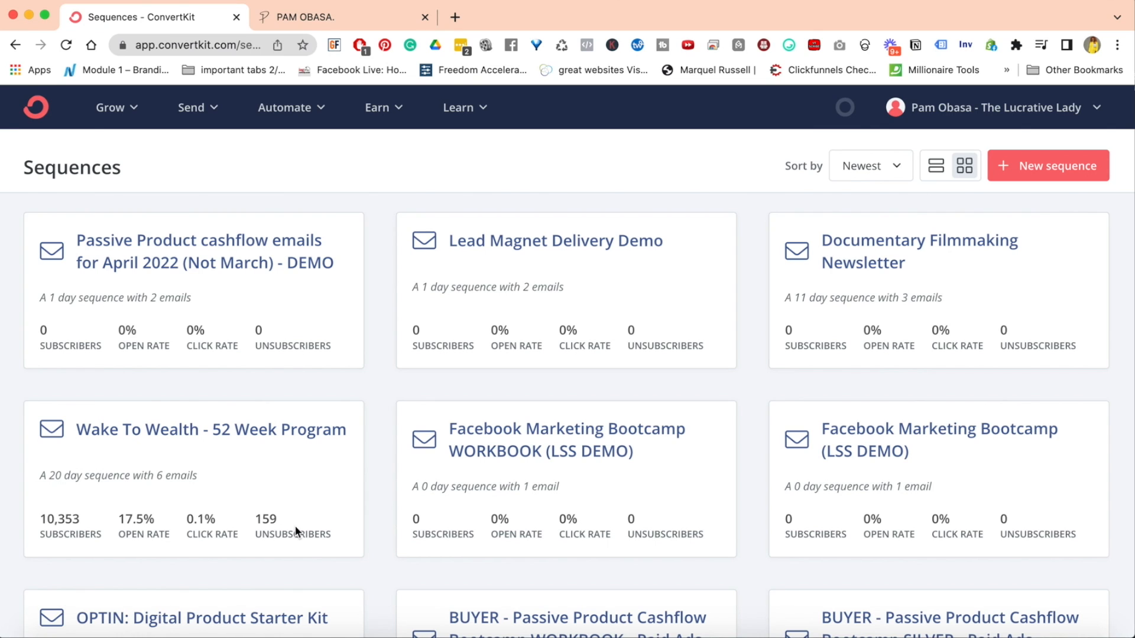
pyautogui.click(168, 431)
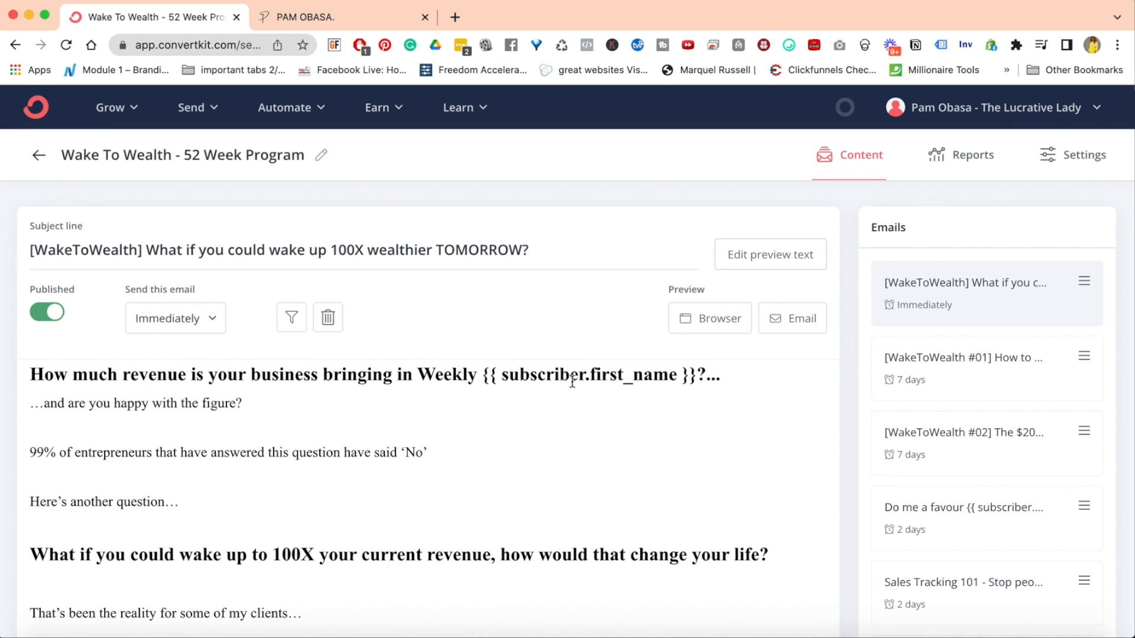
# Open the [WakeToWealth #01] email in the sequence and read through its full content
pyautogui.click(986, 380)
pyautogui.scroll(-20, 559, 446)
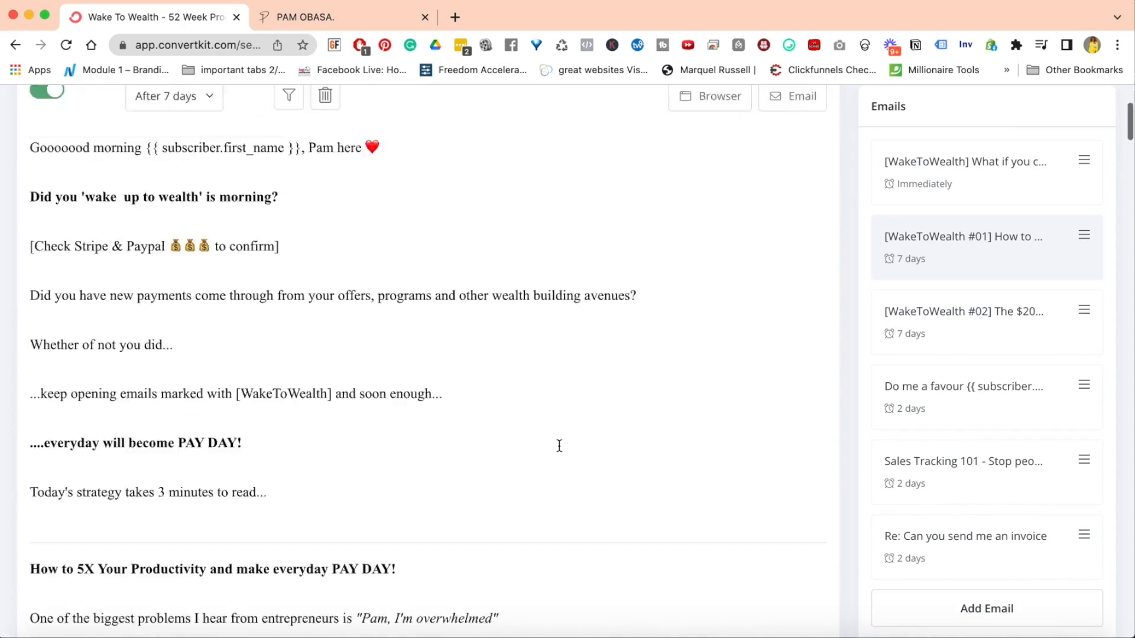
pyautogui.scroll(-20, 559, 446)
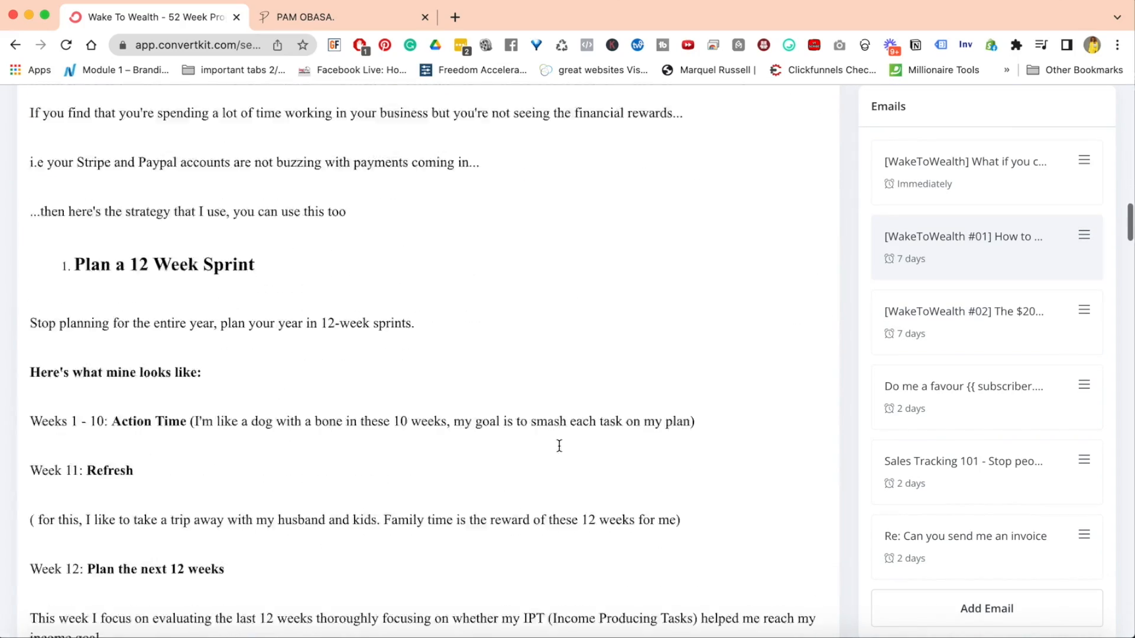
pyautogui.scroll(-20, 559, 445)
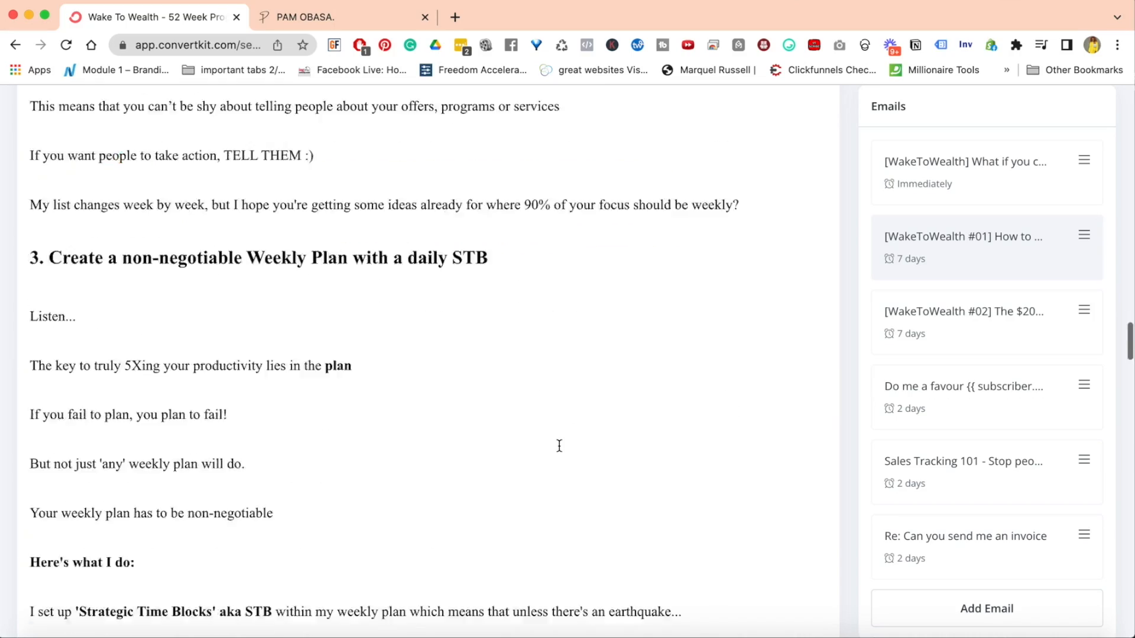
pyautogui.scroll(-20, 559, 446)
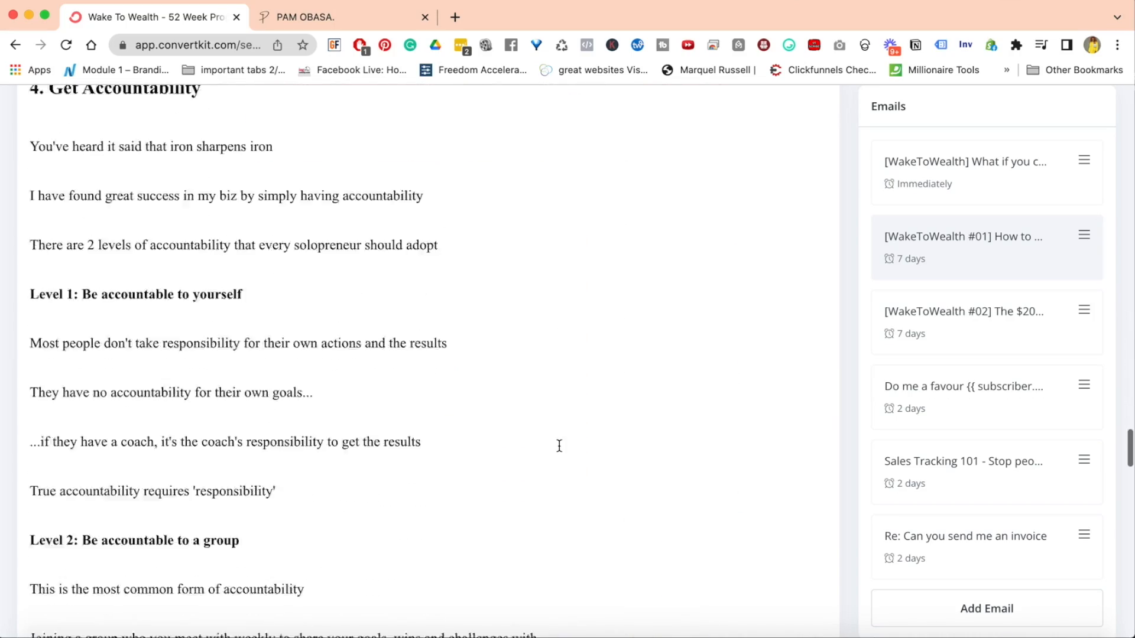
pyautogui.scroll(-20, 559, 446)
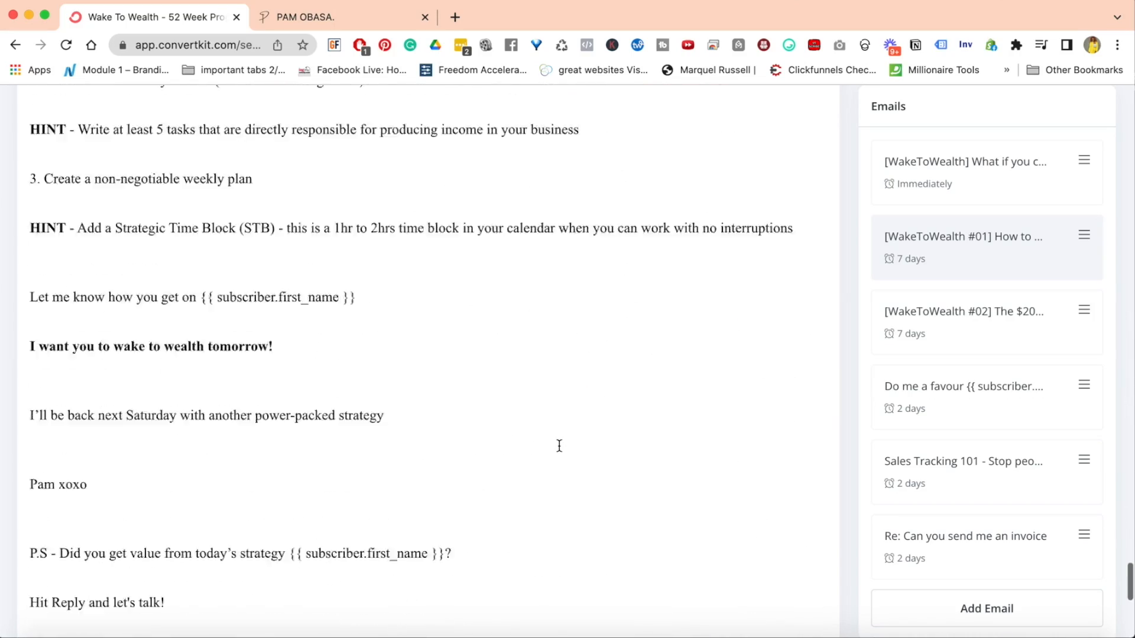
pyautogui.scroll(20, 560, 445)
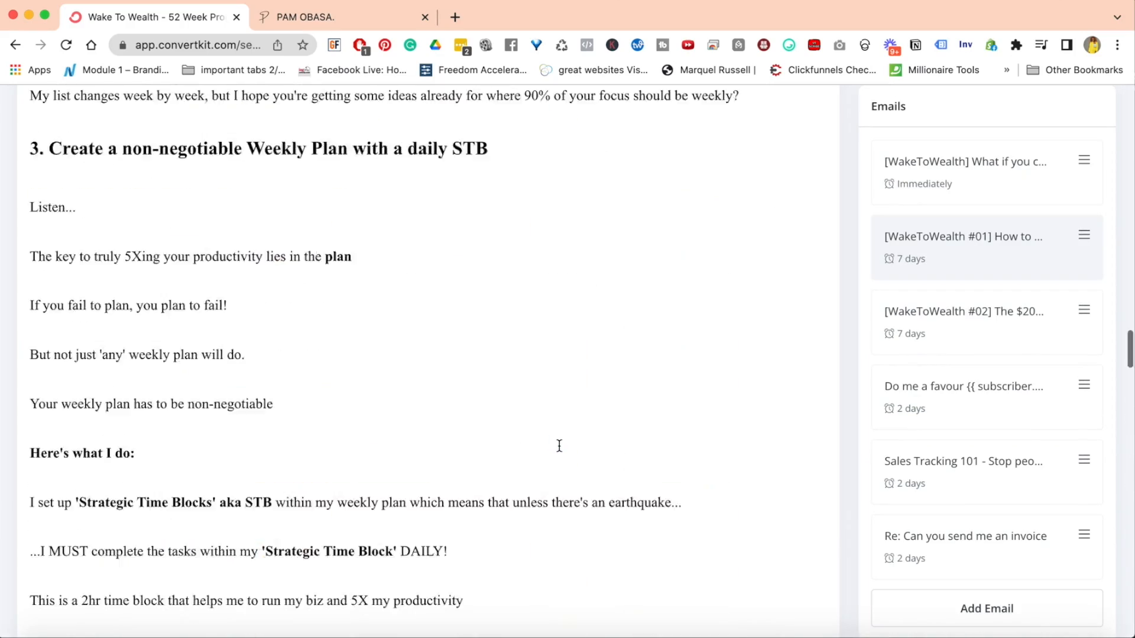
pyautogui.scroll(3, 559, 445)
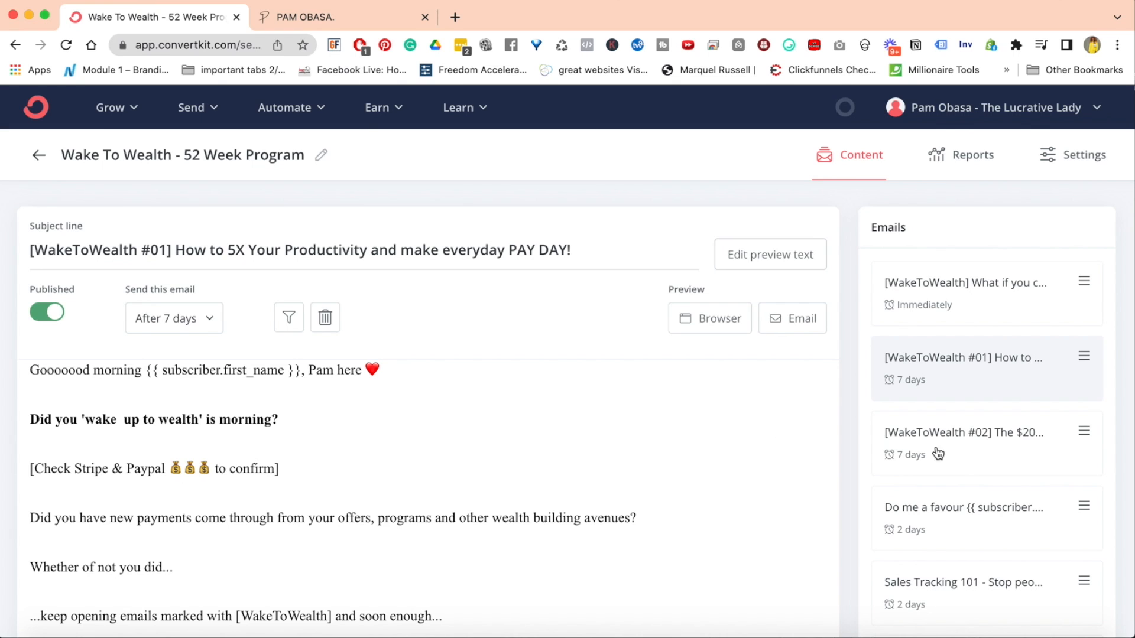
# Open the sequence's first email and review the order and sending delays of the emails in the program
pyautogui.click(958, 313)
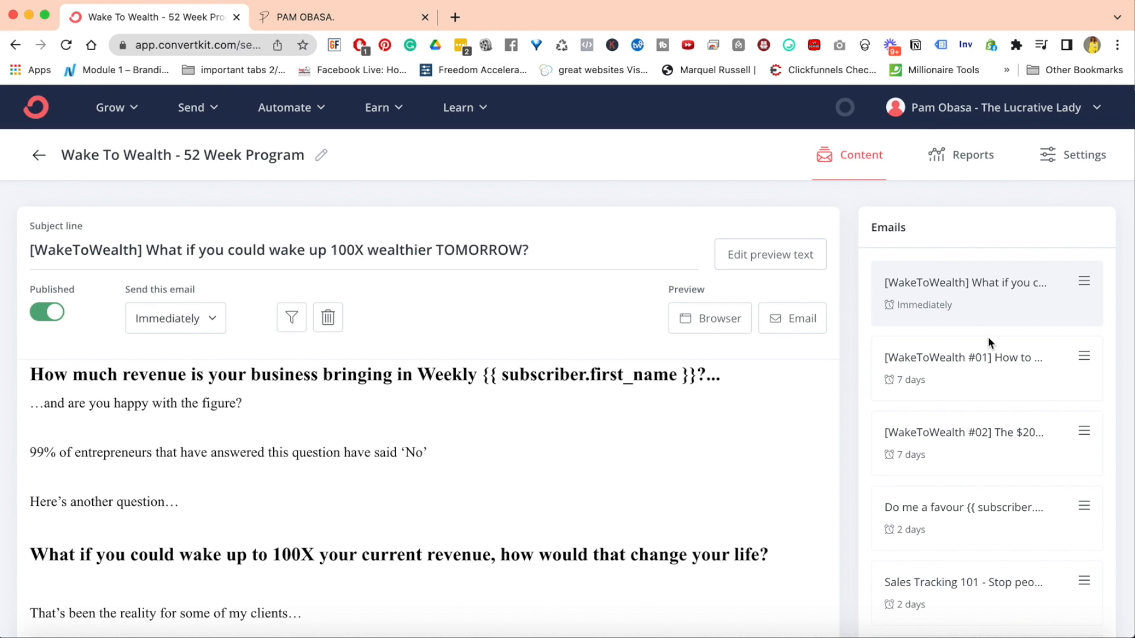
pyautogui.scroll(-8, 1001, 437)
pyautogui.scroll(6, 1002, 437)
pyautogui.scroll(2, 1001, 437)
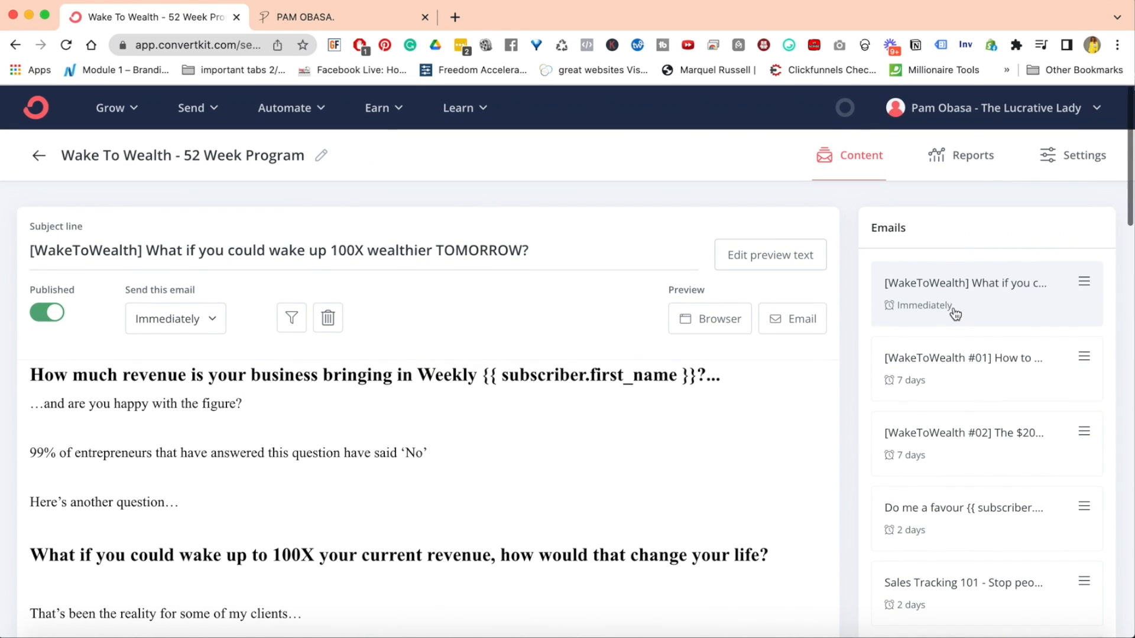
pyautogui.scroll(-3, 961, 525)
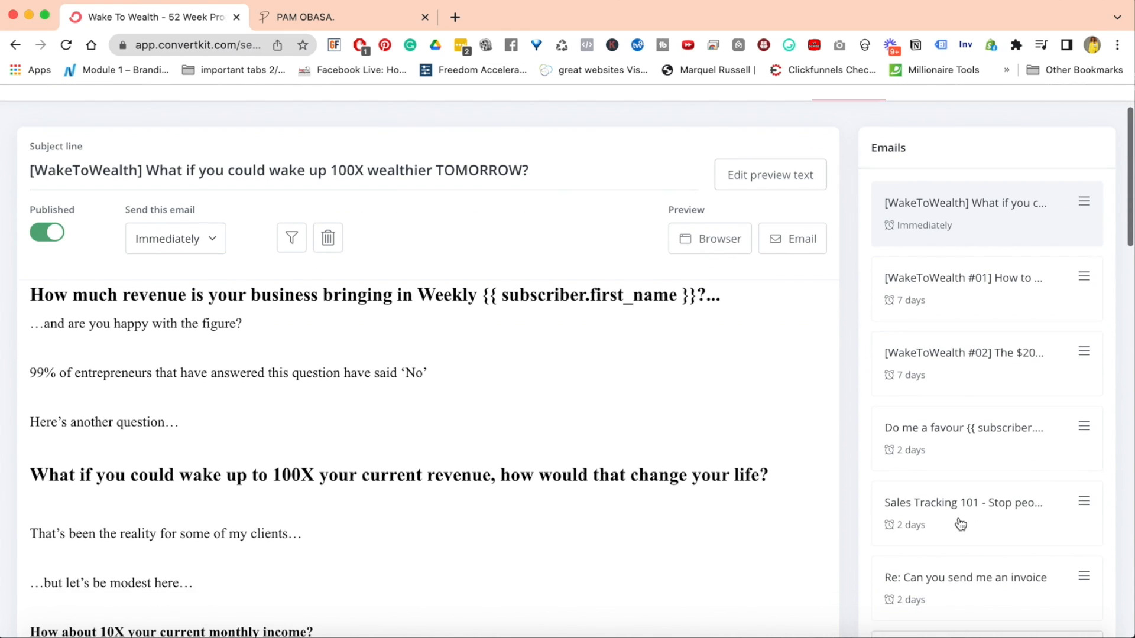
pyautogui.scroll(2, 934, 451)
pyautogui.scroll(1, 934, 450)
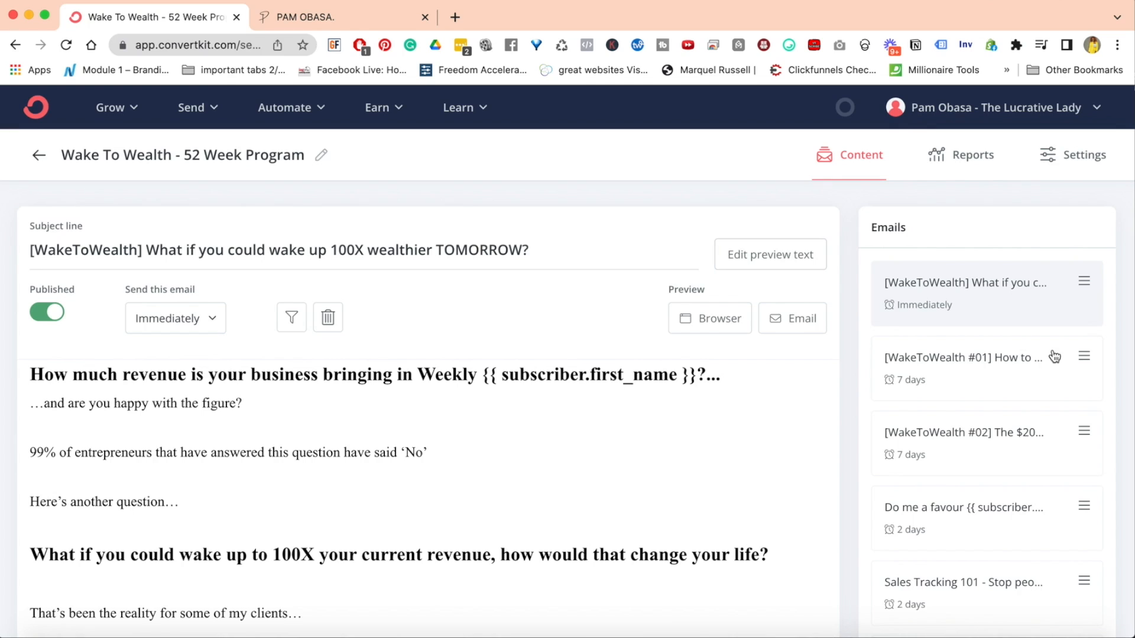
# Return to the Sequences overview and start a new sequence
pyautogui.click(39, 157)
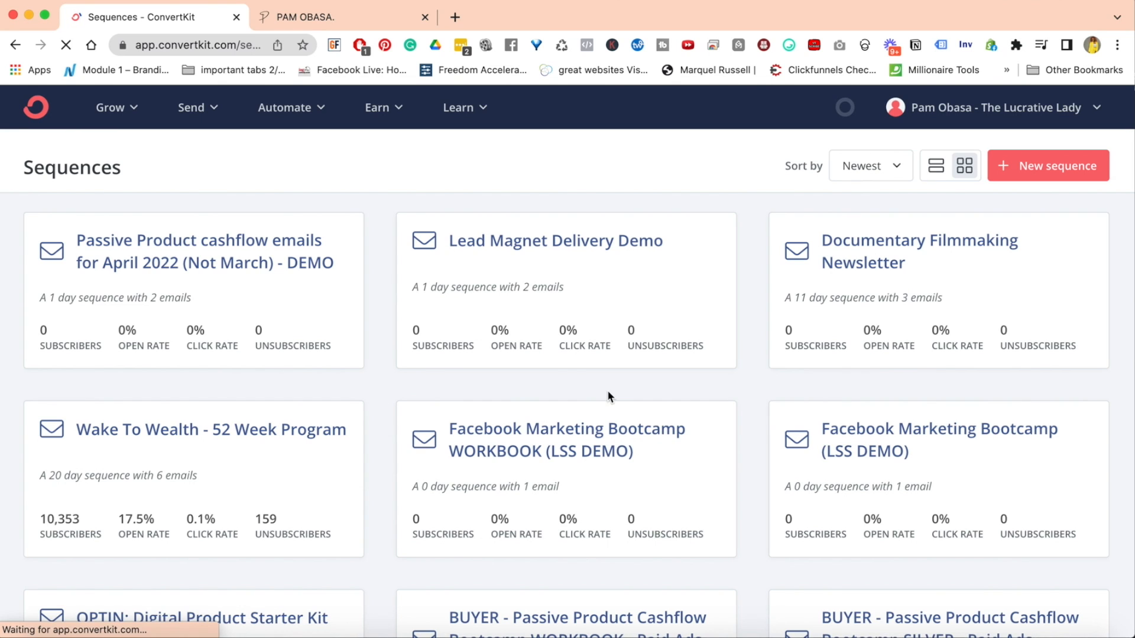
pyautogui.doubleClick(59, 168)
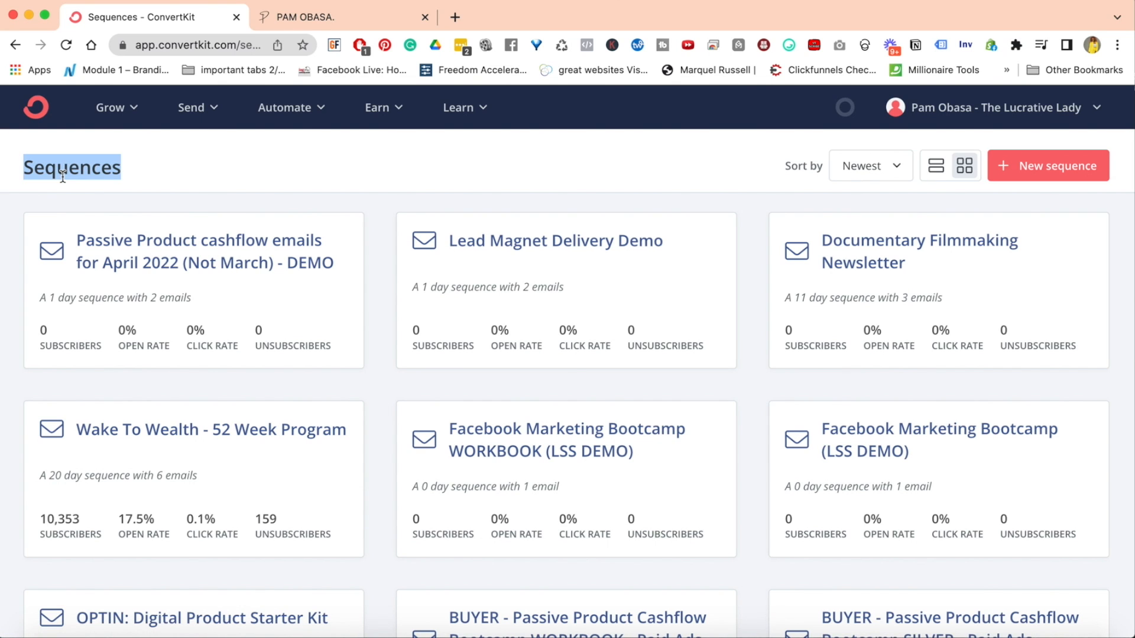
pyautogui.click(260, 173)
pyautogui.click(1058, 165)
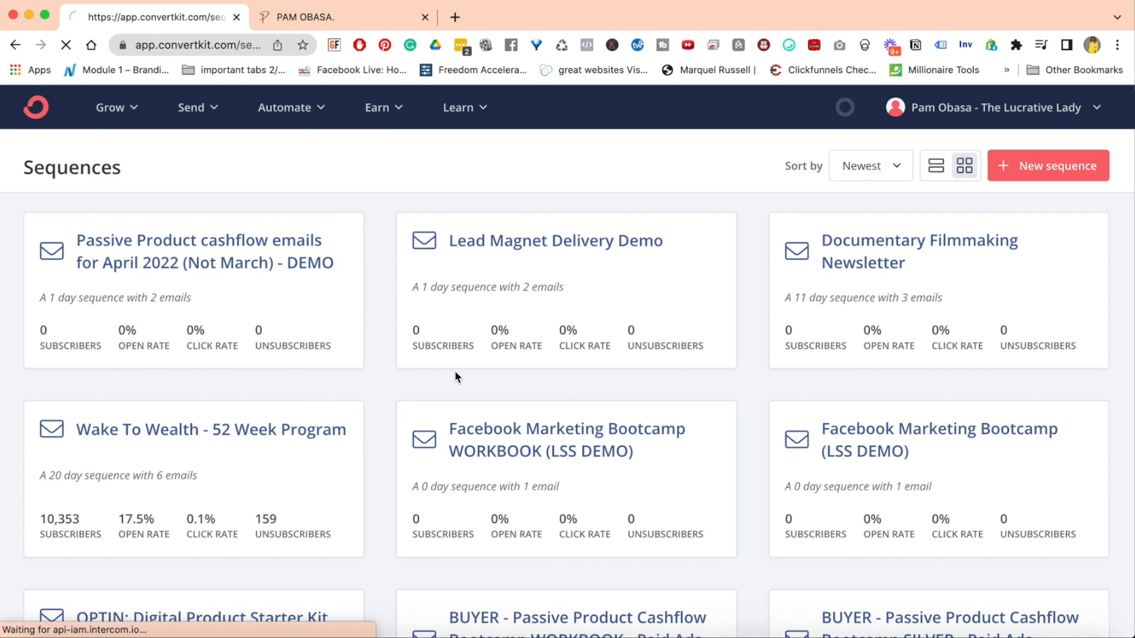
# Name the new sequence "Newesletter Name goes here (demo)" and create it
pyautogui.click(503, 199)
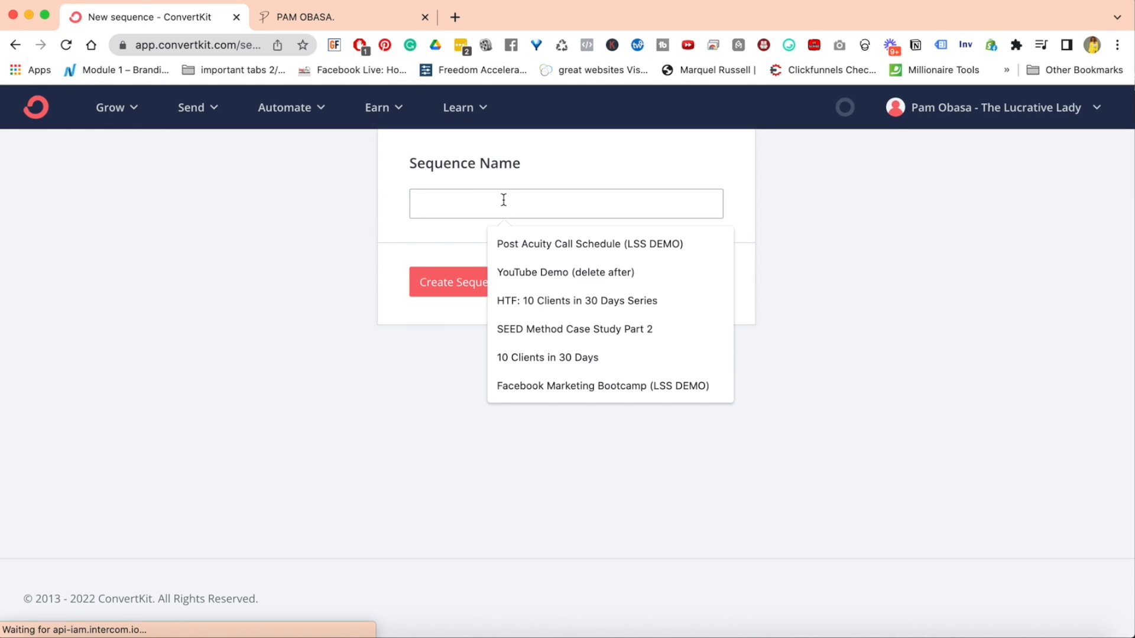
pyautogui.write('Neweske')
pyautogui.press('BackSpace')
pyautogui.press('BackSpace')
pyautogui.write('letter')
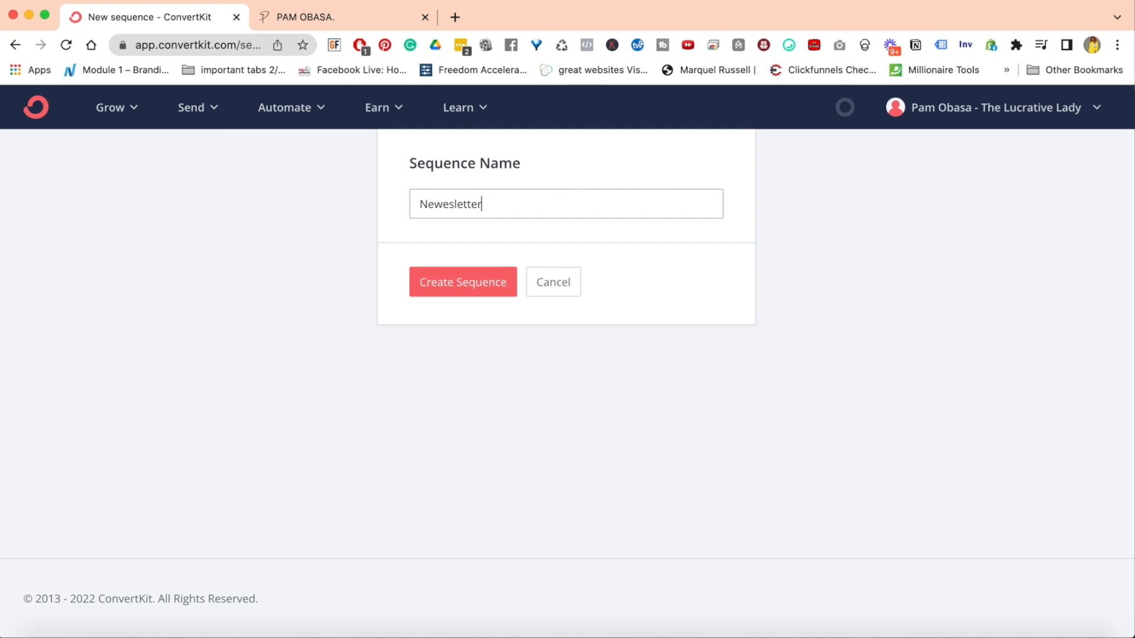
pyautogui.write(' Name goes here (demo')
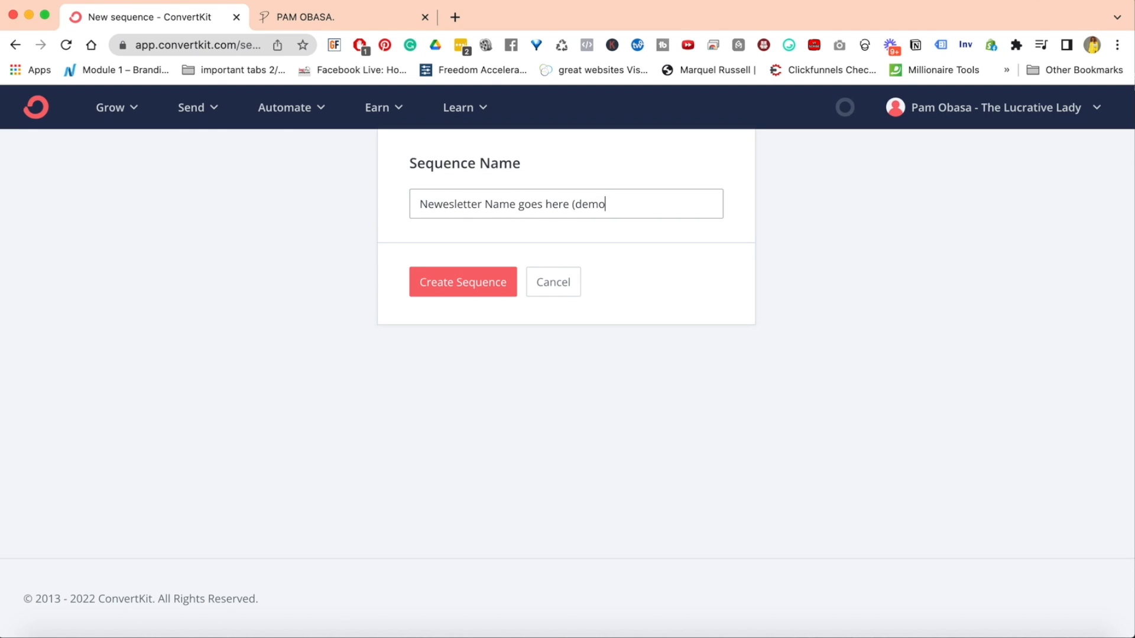
pyautogui.click(448, 282)
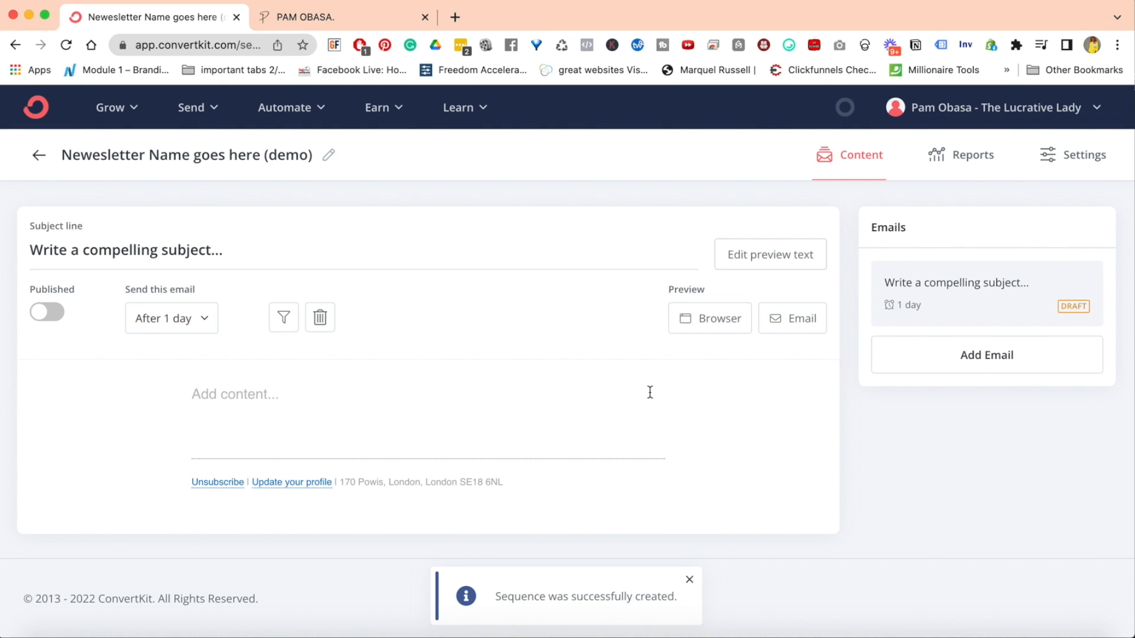
# Give the first email the subject "Add subject" and the body text "add the body of your email here"
pyautogui.tripleClick(196, 255)
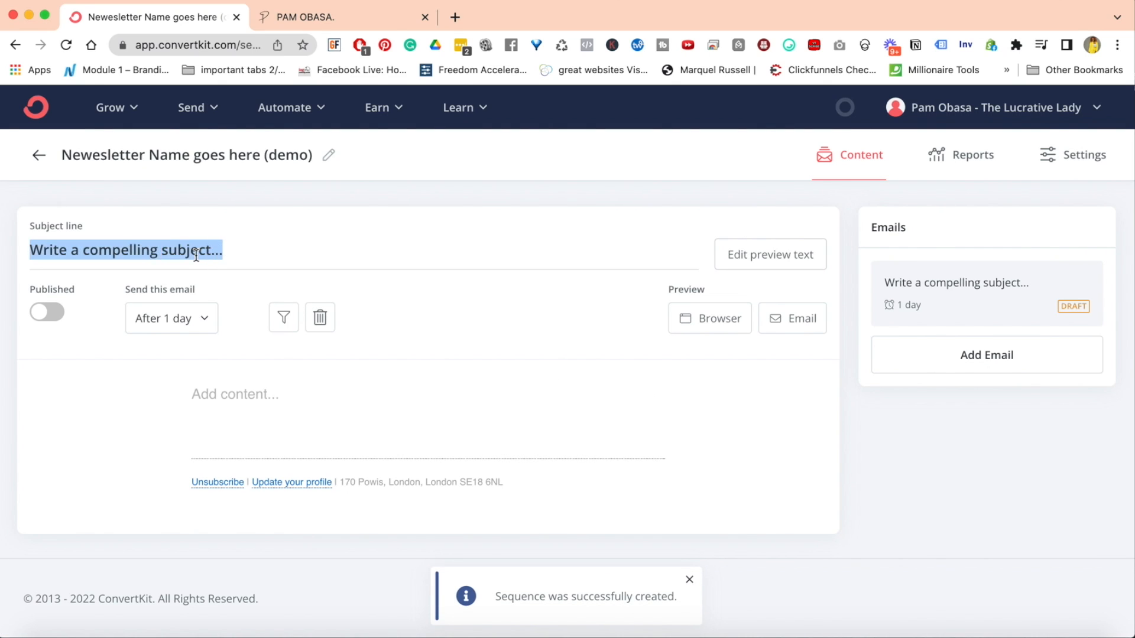
pyautogui.write('Add subject')
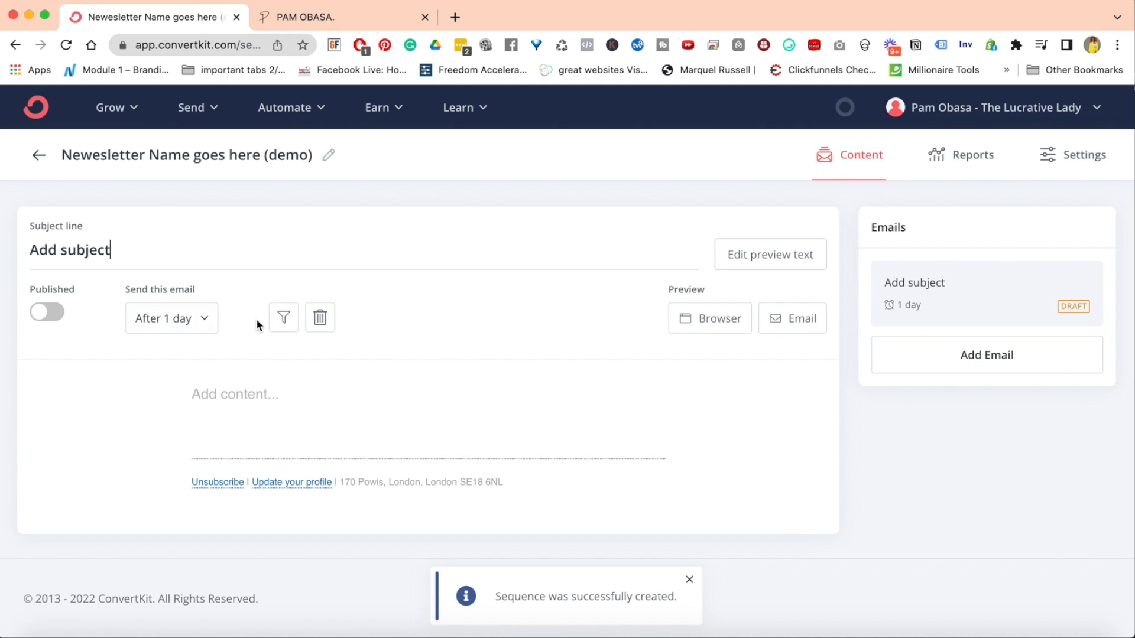
pyautogui.click(285, 405)
pyautogui.write('add th')
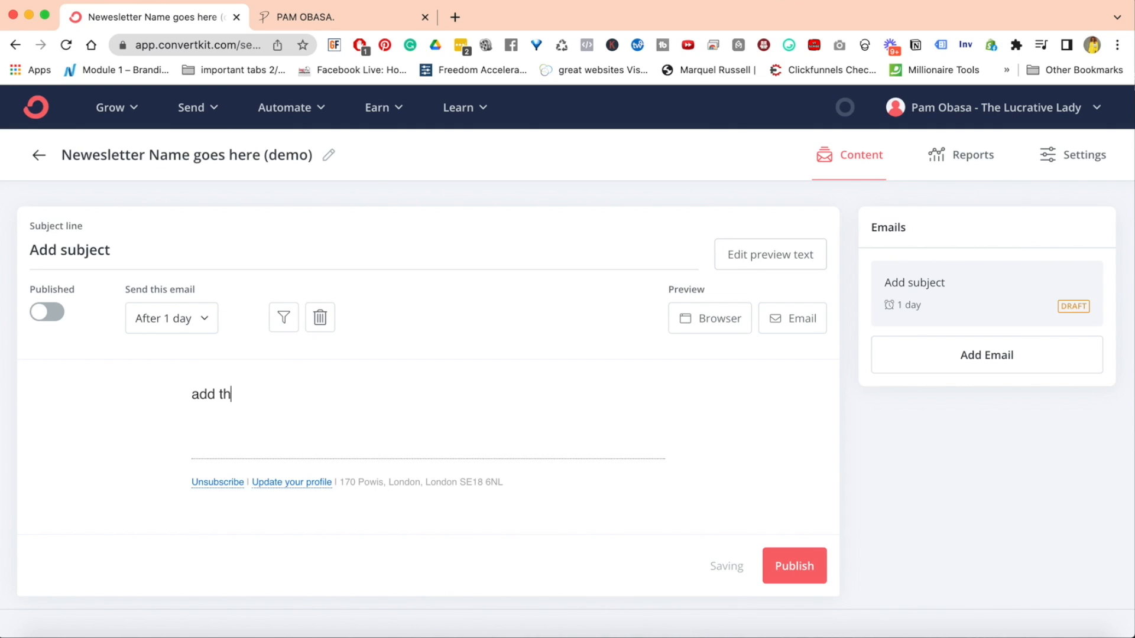
pyautogui.write('e body of your email here')
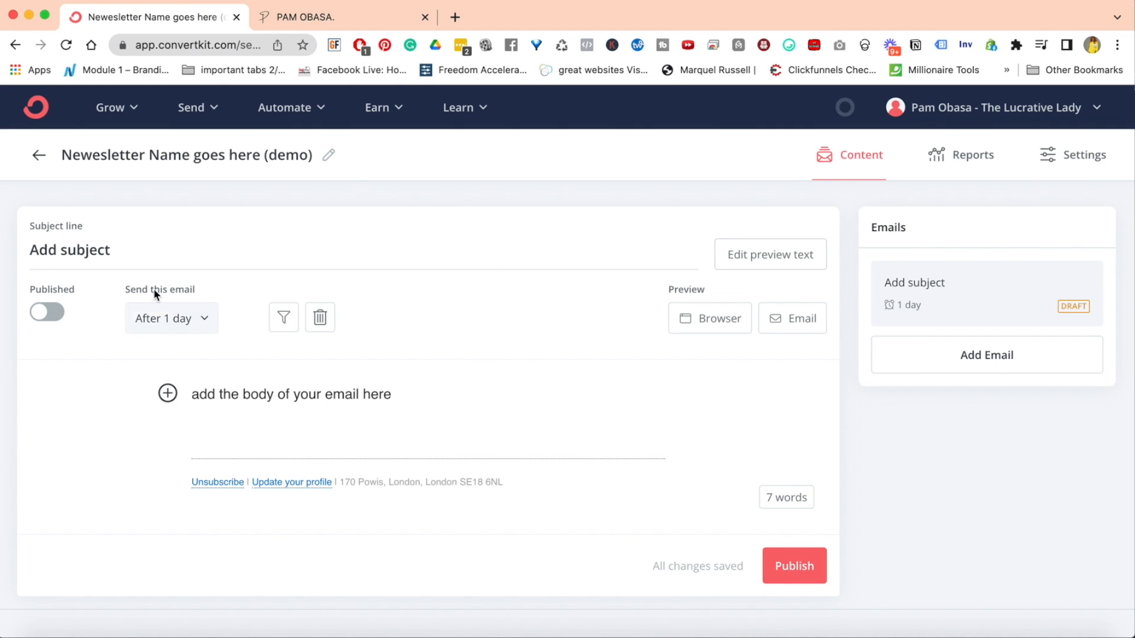
# Set the first email's send delay to 0 days so it goes out immediately
pyautogui.click(204, 319)
pyautogui.click(136, 378)
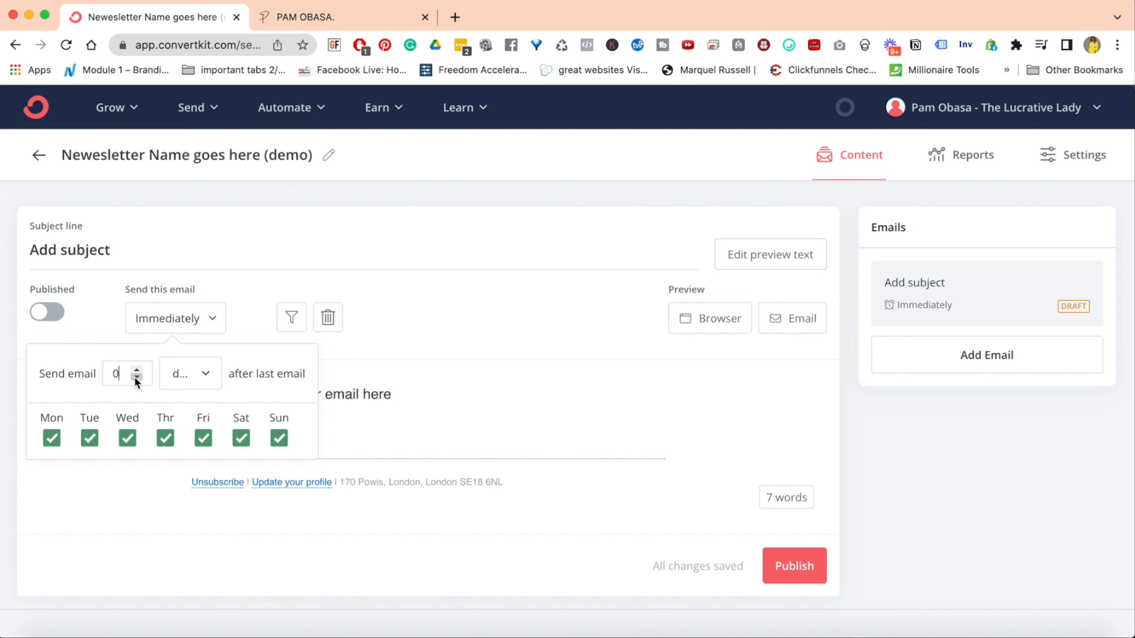
pyautogui.click(499, 426)
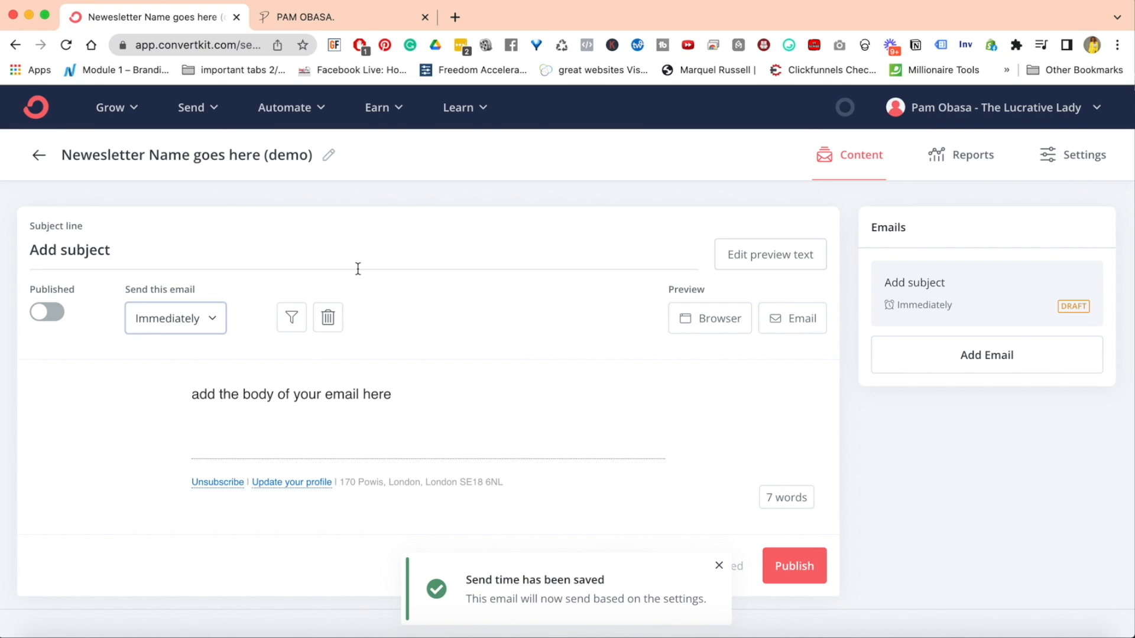
# Switch to the website and open the Wake To Wealth sign-up form from its Join The Movement link
pyautogui.click(354, 20)
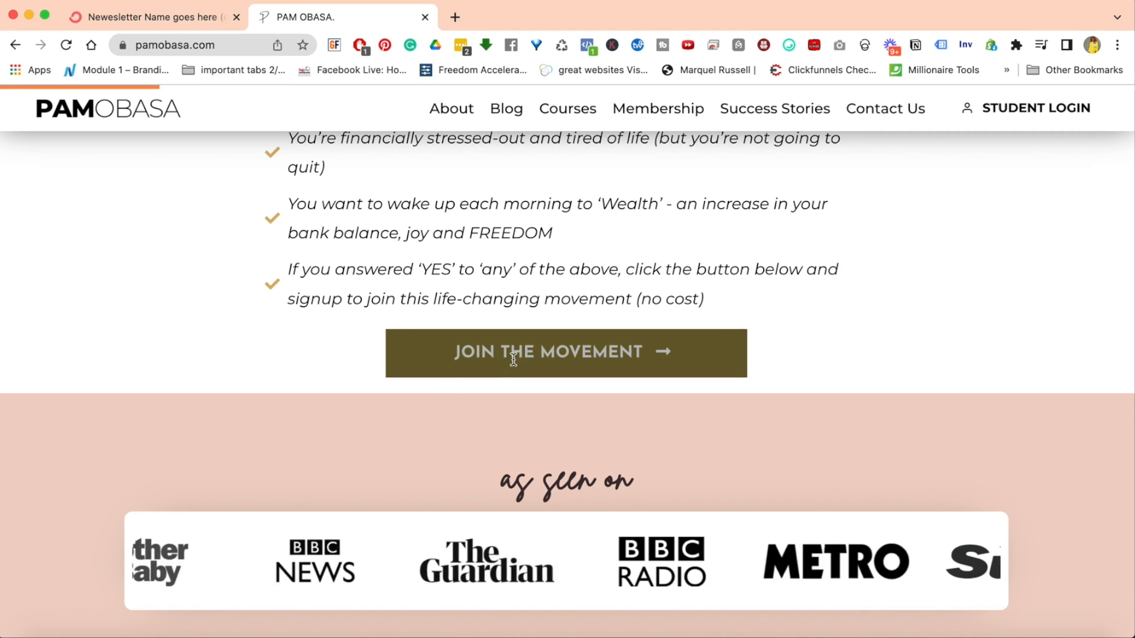
pyautogui.scroll(15, 513, 360)
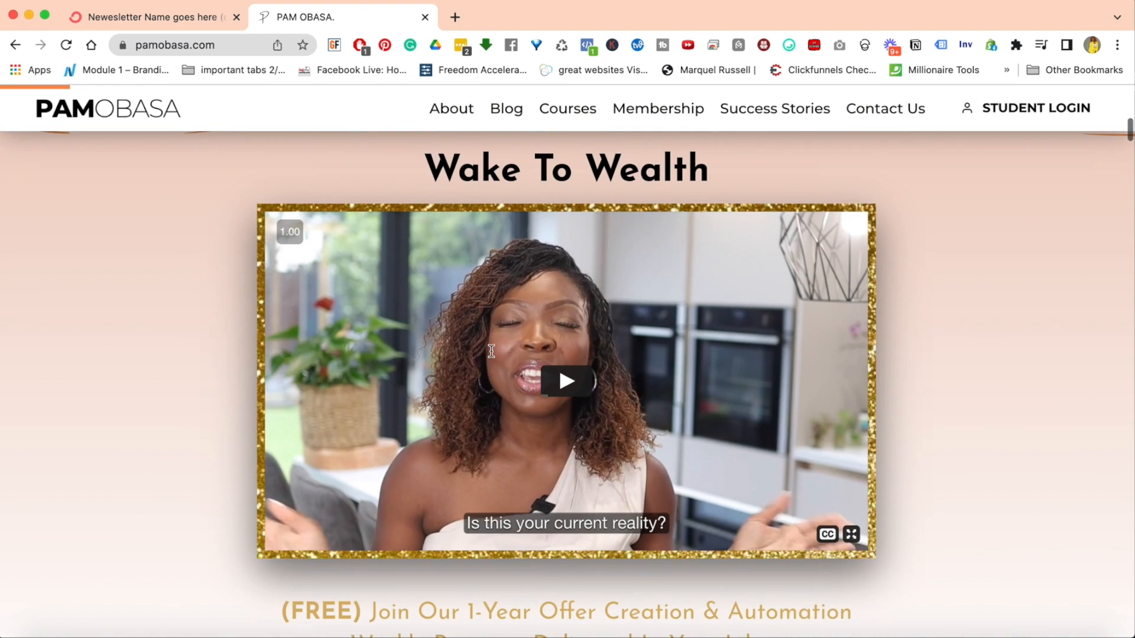
pyautogui.scroll(-7, 491, 351)
pyautogui.scroll(3, 491, 350)
pyautogui.scroll(-5, 491, 350)
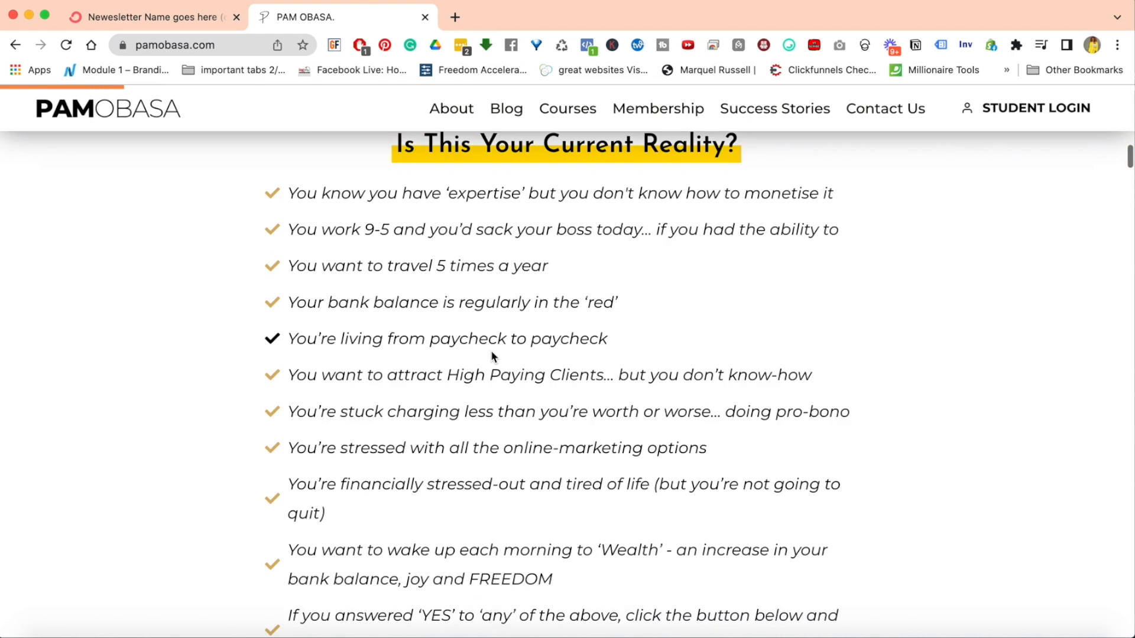
pyautogui.scroll(-7, 490, 357)
pyautogui.click(525, 413)
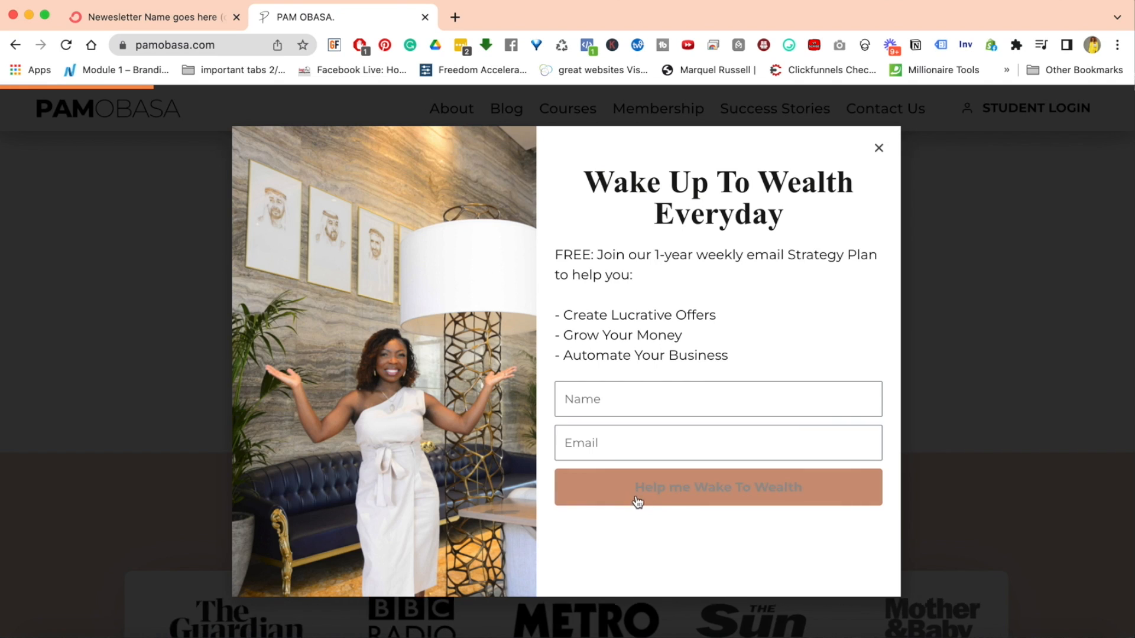
# Return to the demo sequence in ConvertKit and publish its first email
pyautogui.click(104, 26)
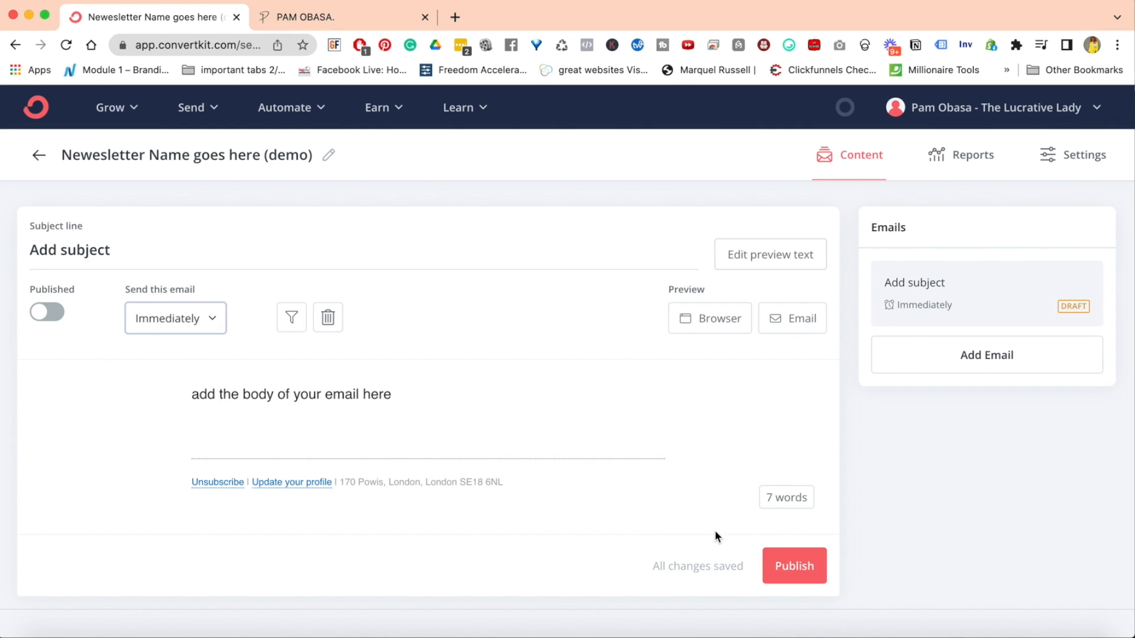
pyautogui.click(794, 566)
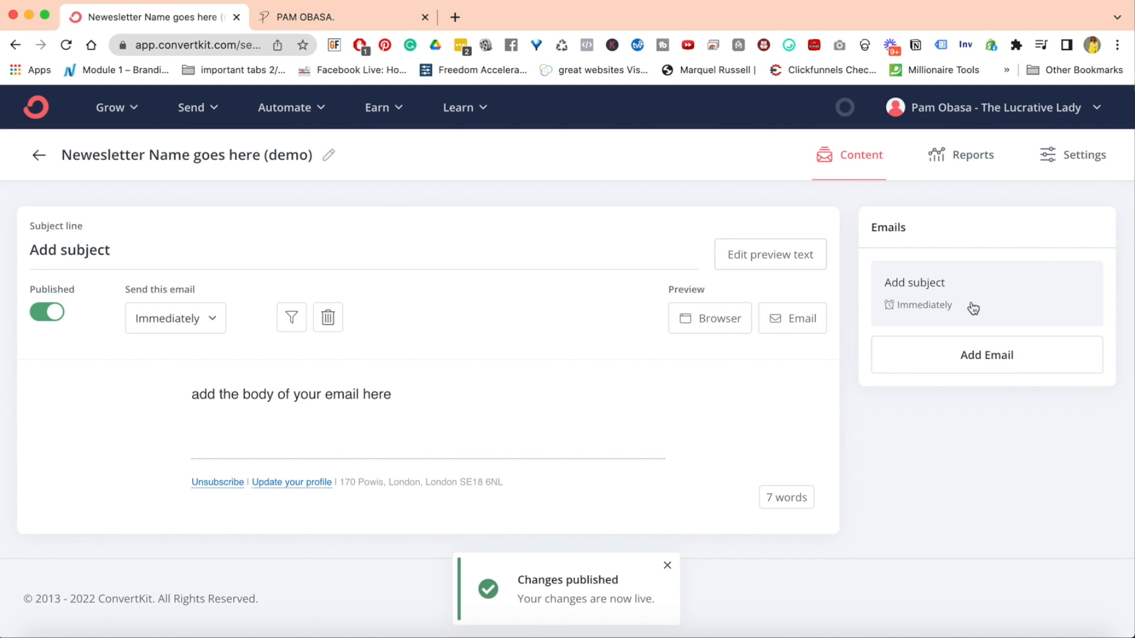
# Add a second email to the sequence with the subject "subject here" and the body "email body here"
pyautogui.click(983, 362)
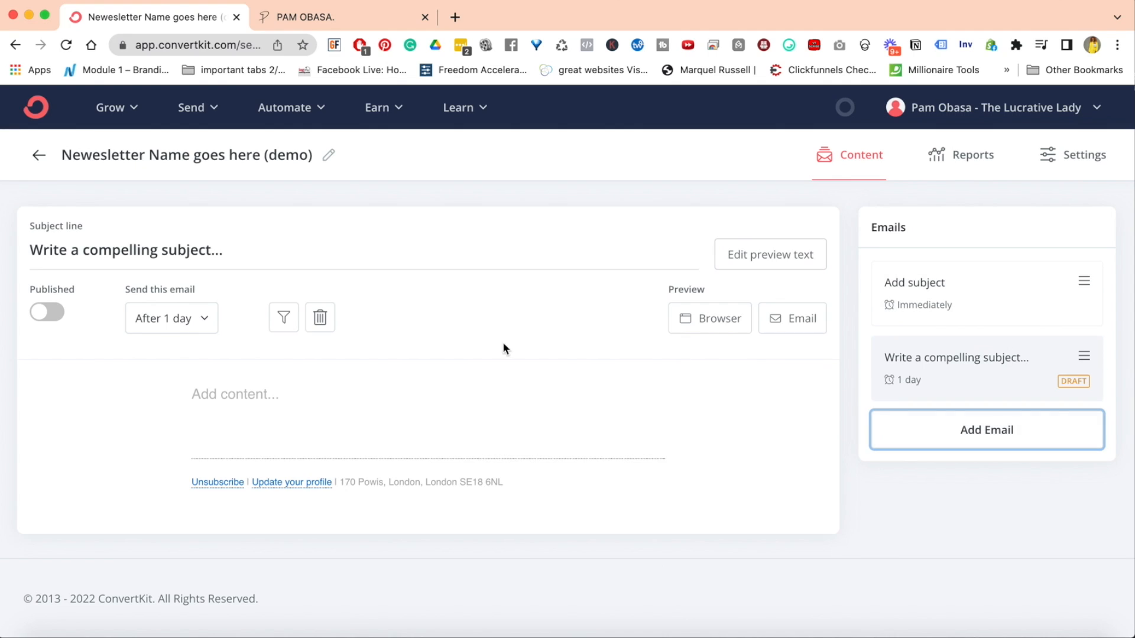
pyautogui.doubleClick(169, 246)
pyautogui.tripleClick(169, 245)
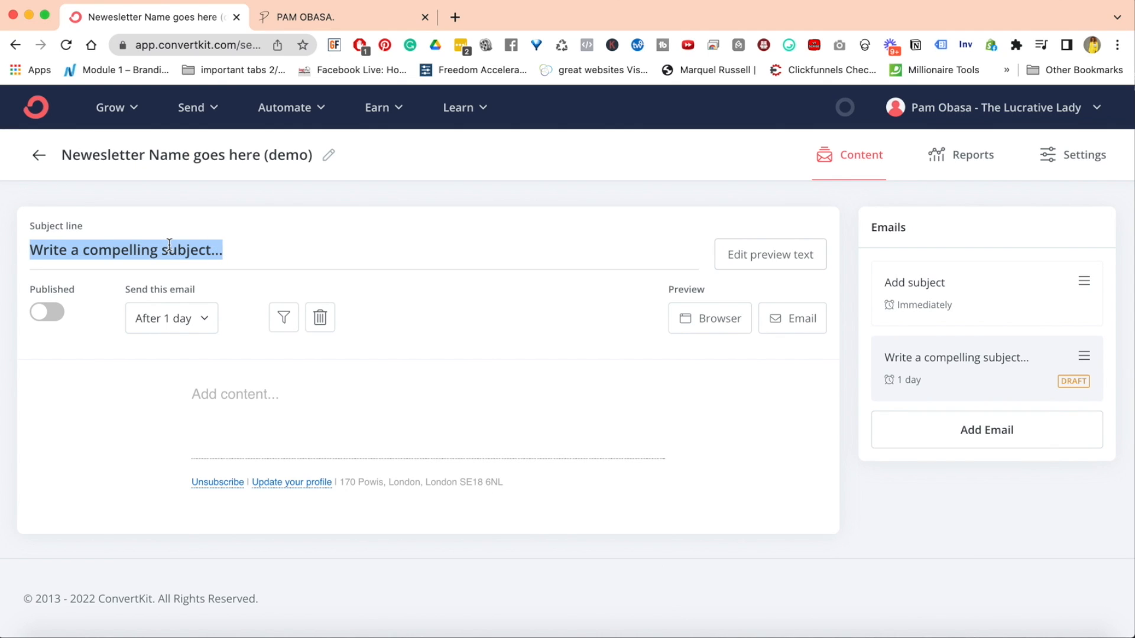
pyautogui.write('subject here')
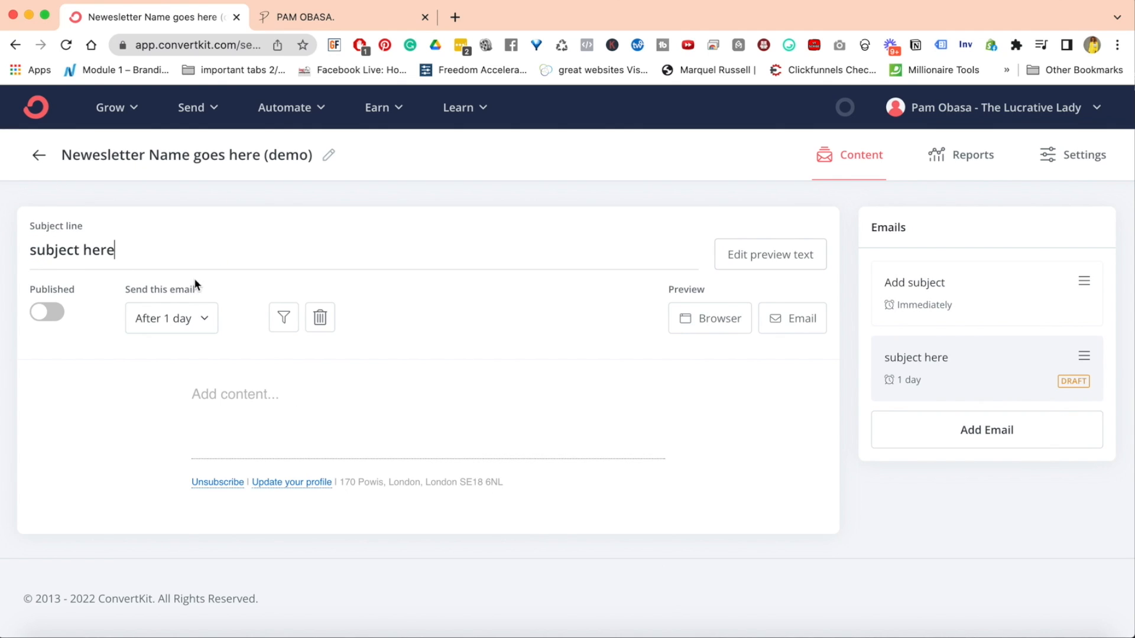
pyautogui.click(227, 395)
pyautogui.write('email body here')
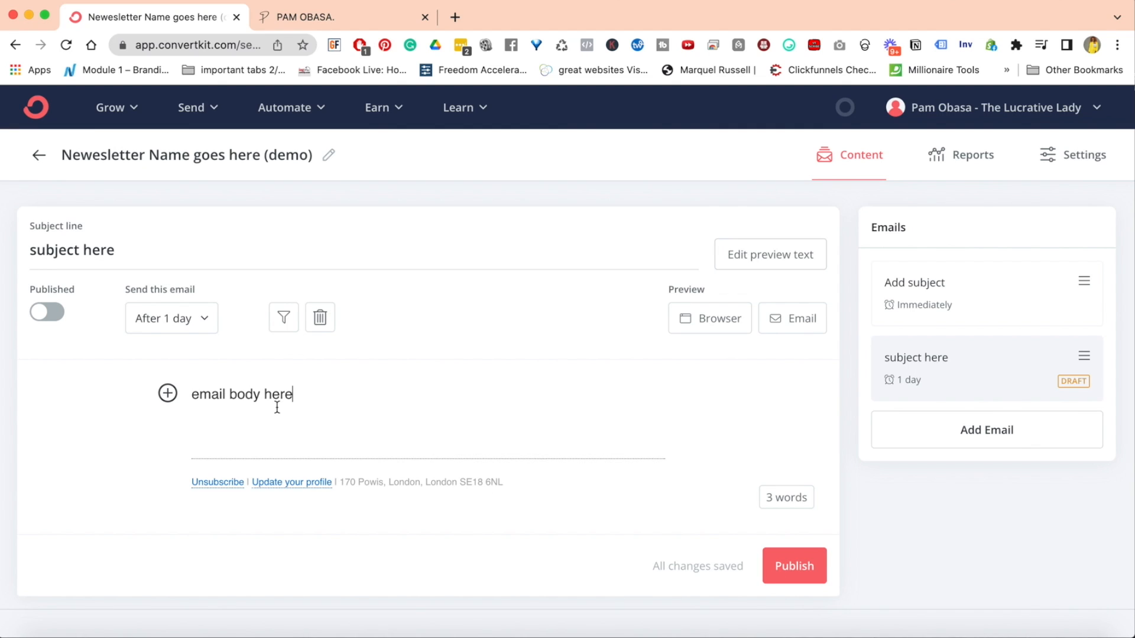
# Set the second email to send 7 days after the last email and publish it
pyautogui.click(204, 318)
pyautogui.click(136, 370)
pyautogui.click(135, 370)
pyautogui.click(135, 370)
pyautogui.click(136, 370)
pyautogui.click(135, 370)
pyautogui.click(136, 370)
pyautogui.click(203, 373)
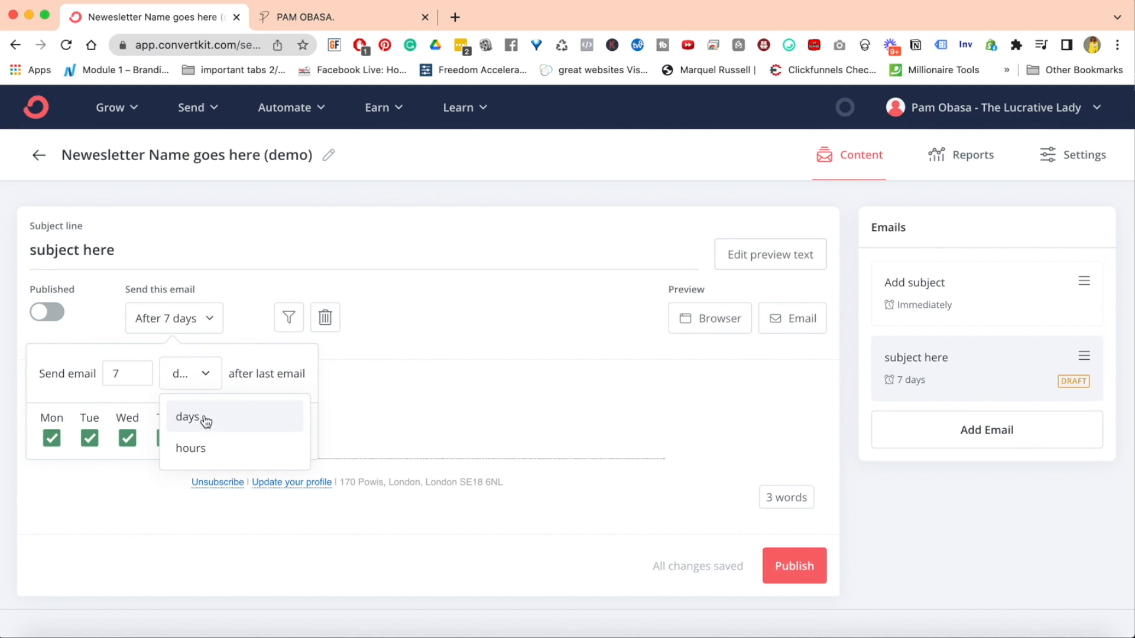
pyautogui.click(489, 391)
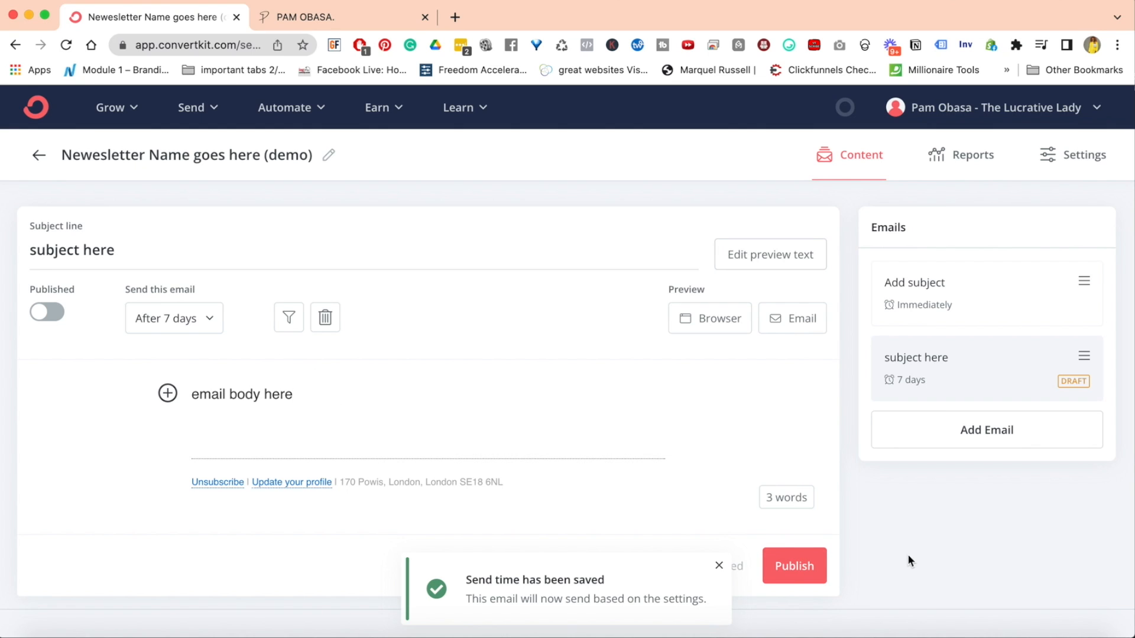
pyautogui.click(786, 569)
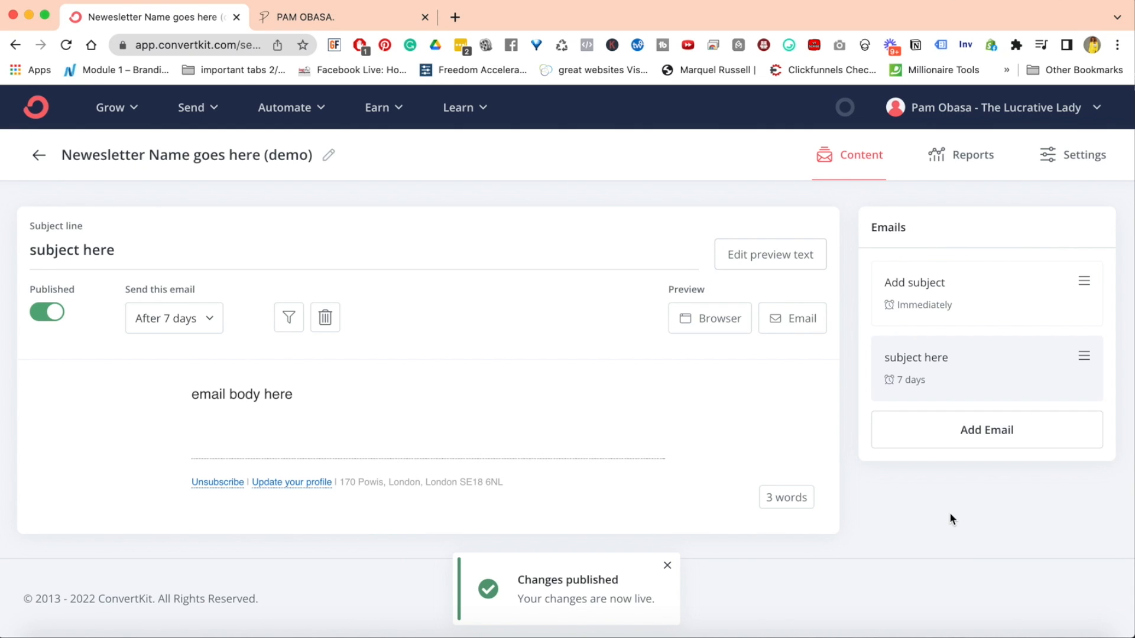
# Add three more blank draft emails to the end of the demo sequence
pyautogui.click(970, 431)
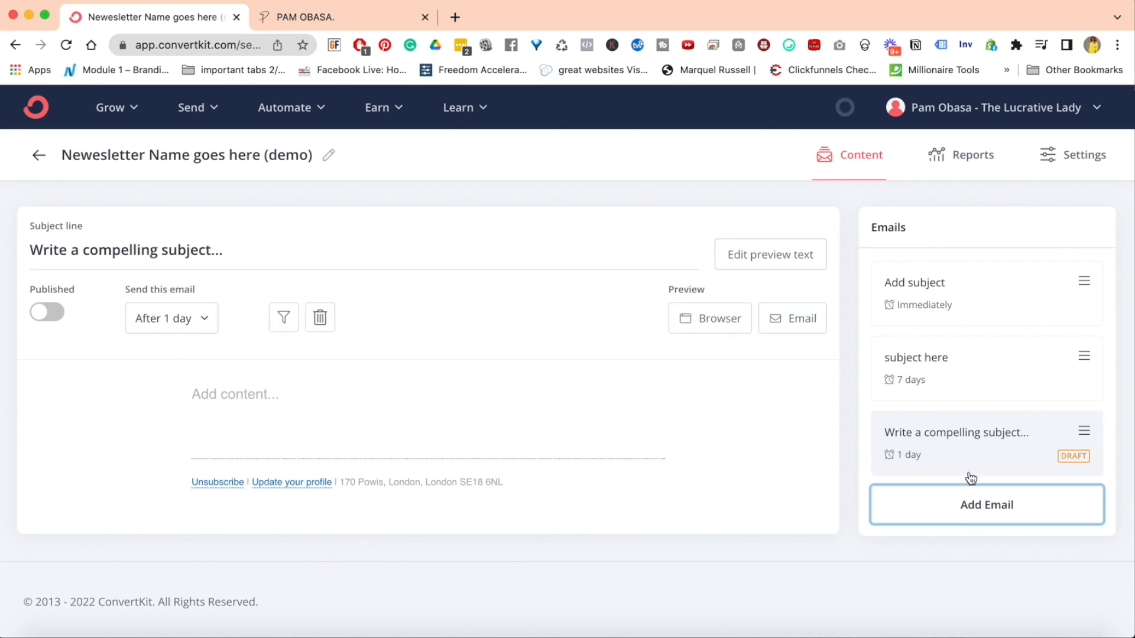
pyautogui.click(971, 506)
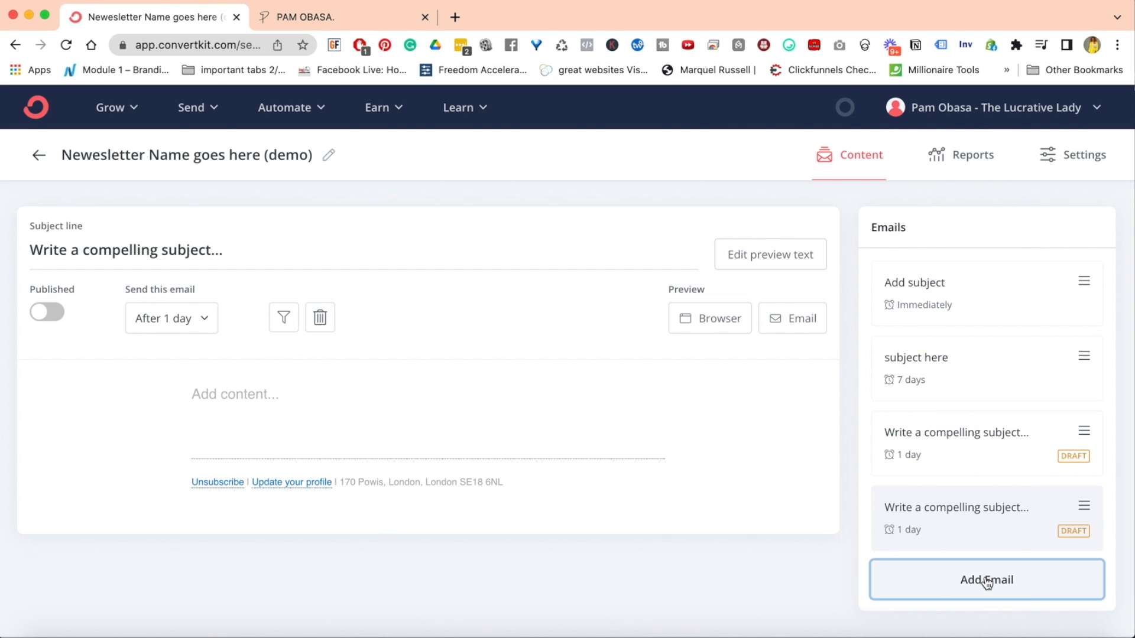
pyautogui.click(987, 582)
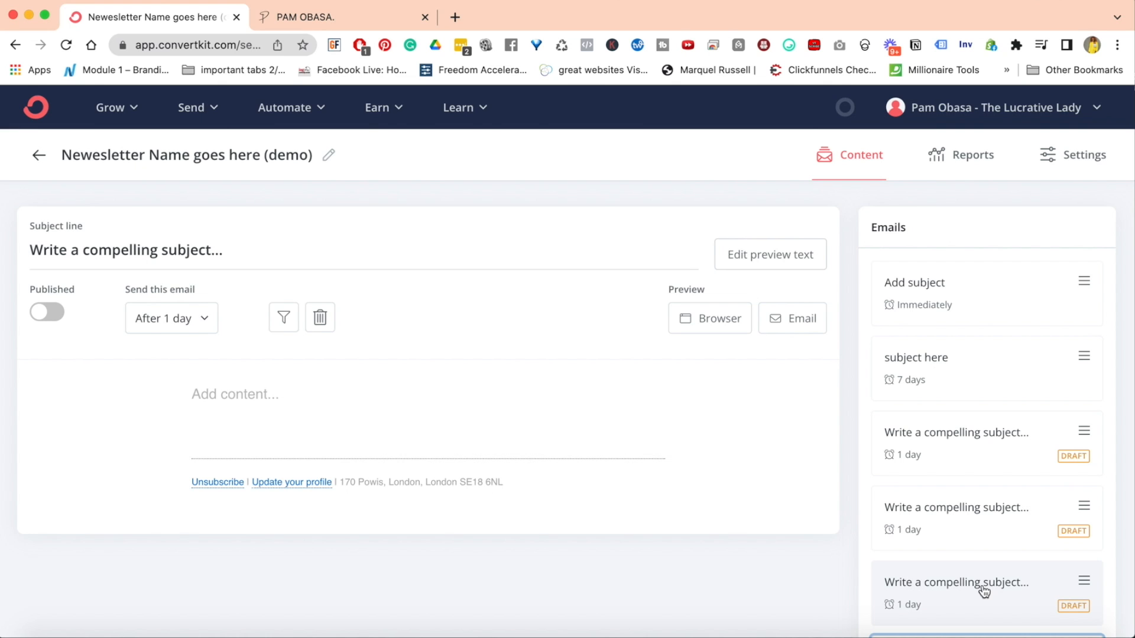
pyautogui.scroll(-3, 983, 590)
pyautogui.scroll(3, 983, 591)
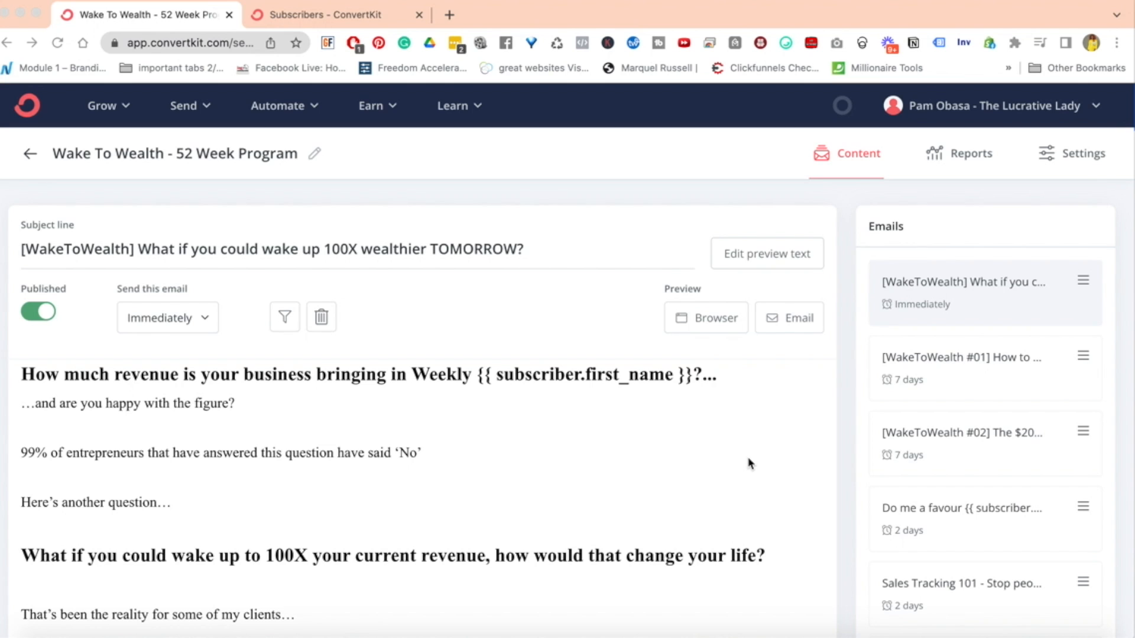
# Read through the first email of the Wake To Wealth - 52 Week Program sequence down to its footer
pyautogui.scroll(-2, 749, 463)
pyautogui.scroll(2, 750, 463)
pyautogui.scroll(-10, 662, 431)
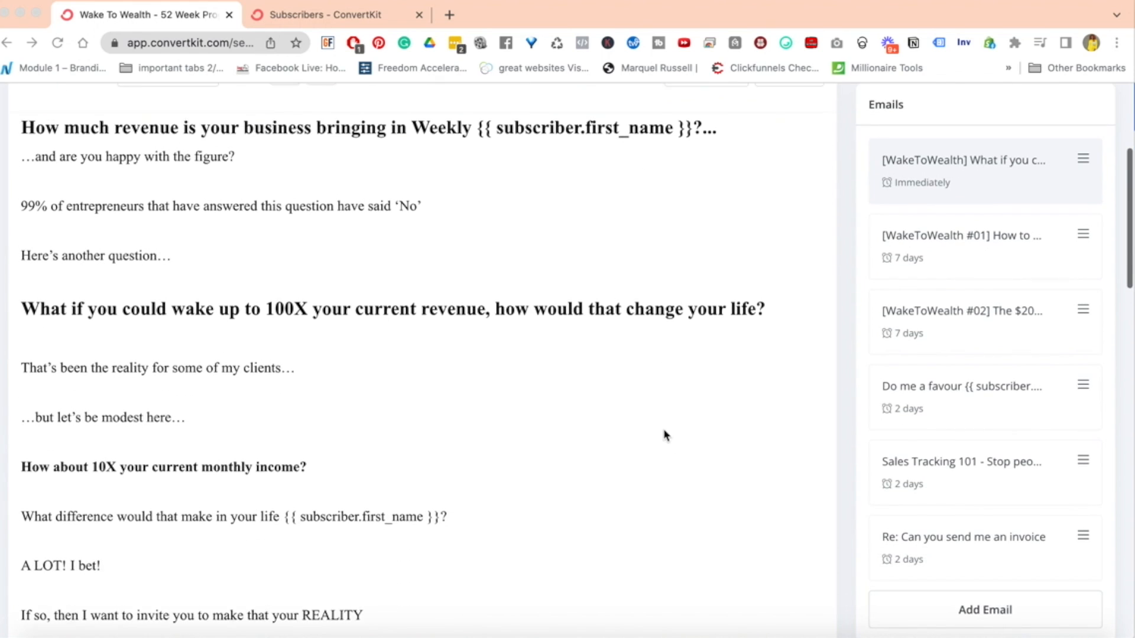
pyautogui.scroll(-20, 665, 435)
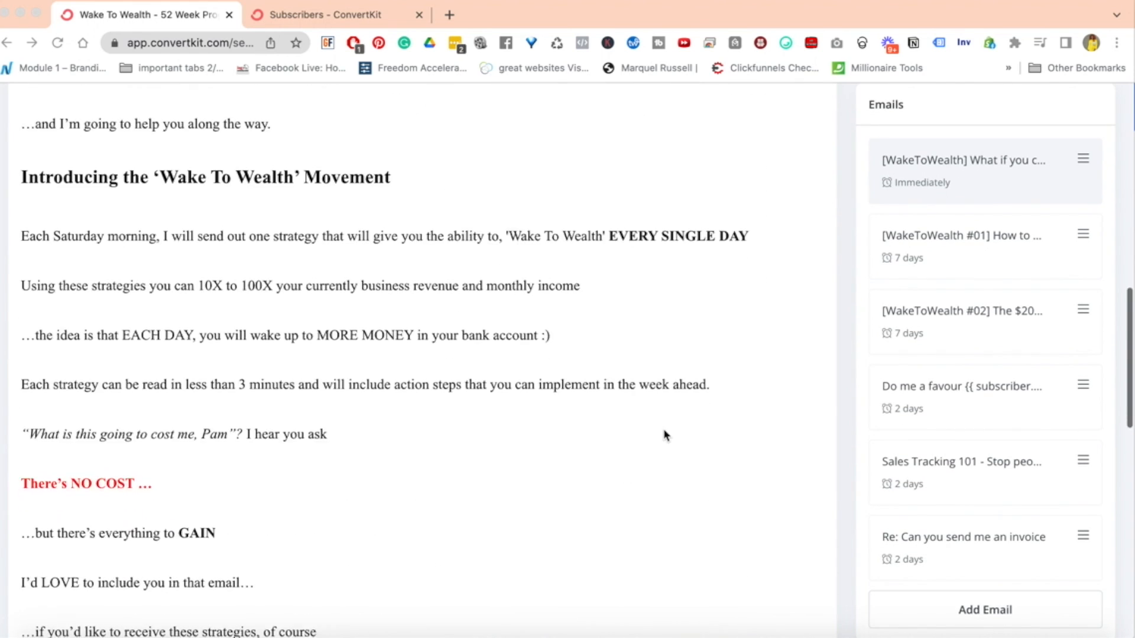
pyautogui.scroll(-5, 665, 436)
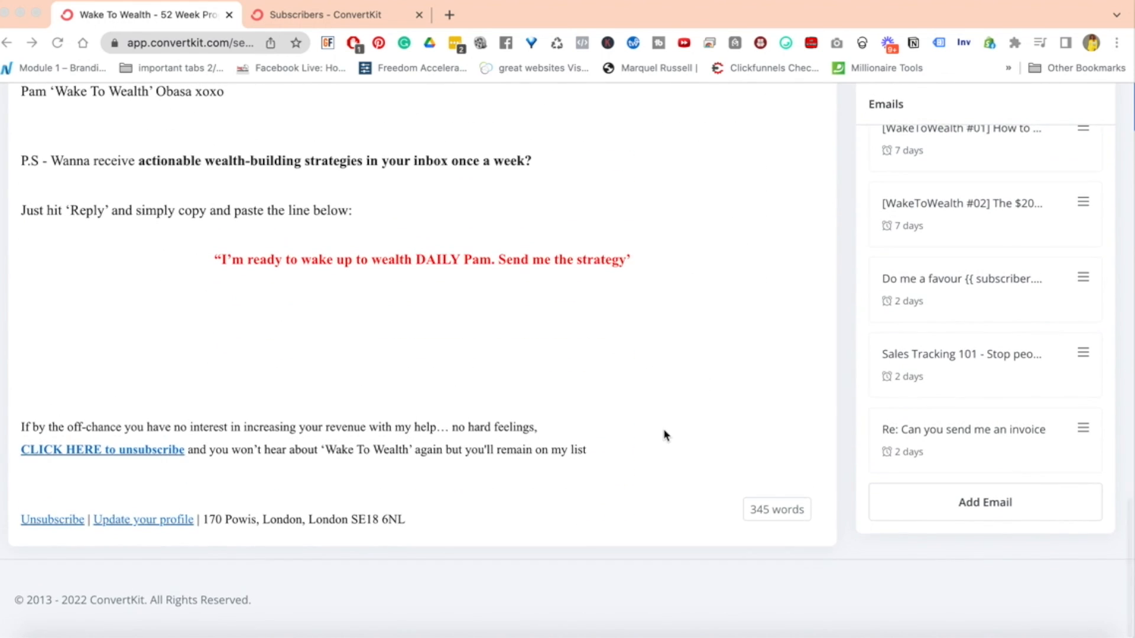
# Examine the closing opt-out paragraph and its "CLICK HERE to unsubscribe" link alongside the standard footer Unsubscribe link
pyautogui.moveTo(587, 450); pyautogui.dragTo(5, 451)
pyautogui.click(583, 451)
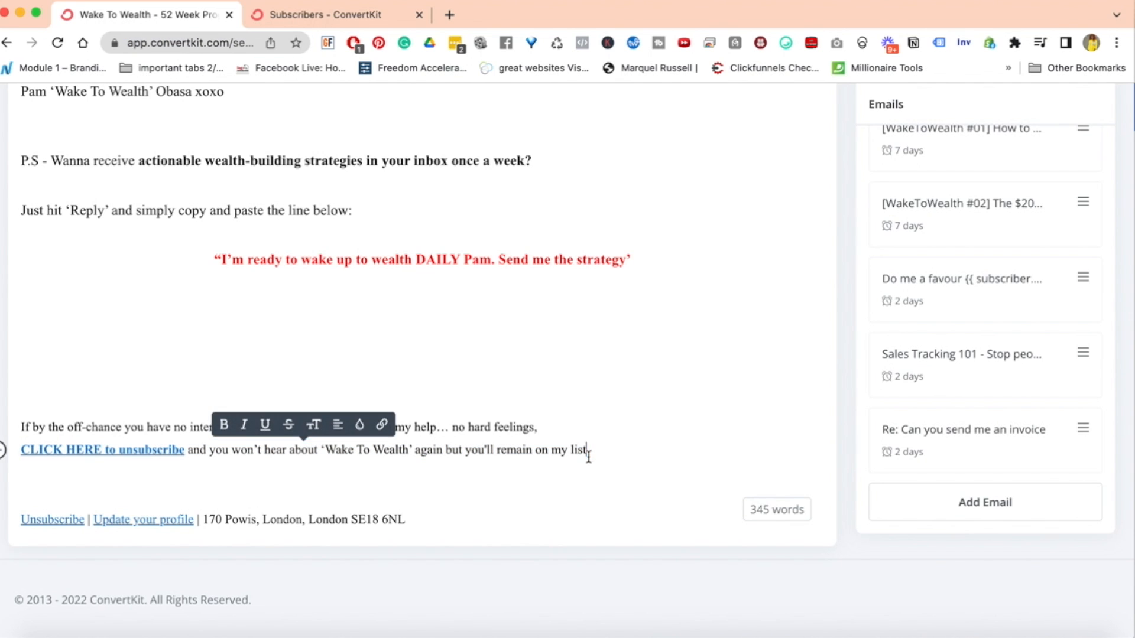
pyautogui.moveTo(586, 449); pyautogui.dragTo(20, 426)
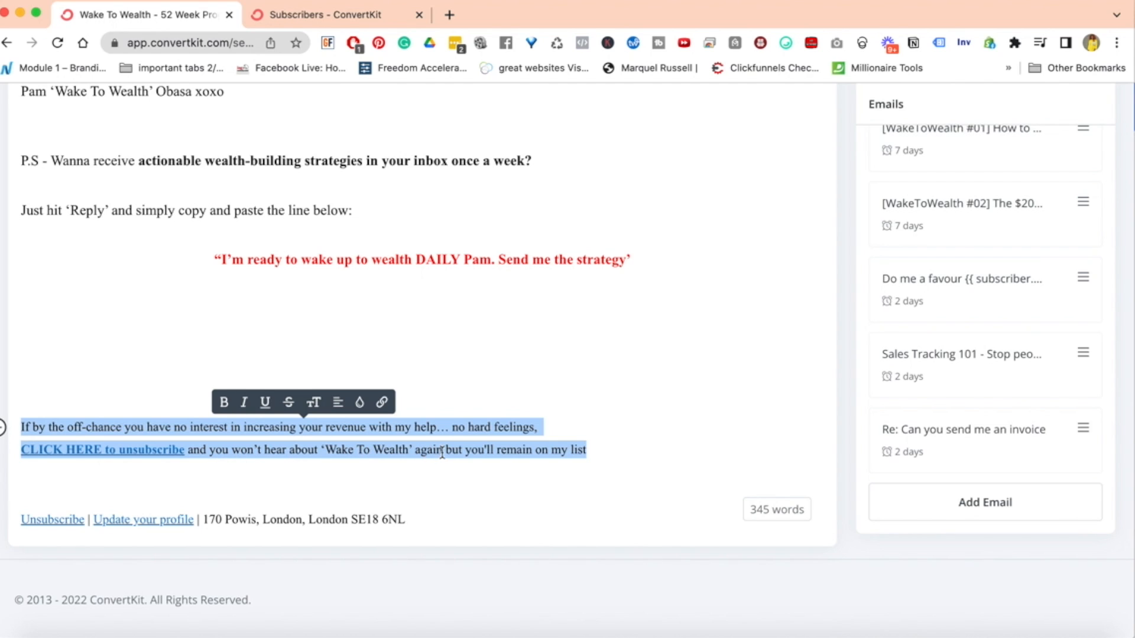
pyautogui.click(600, 450)
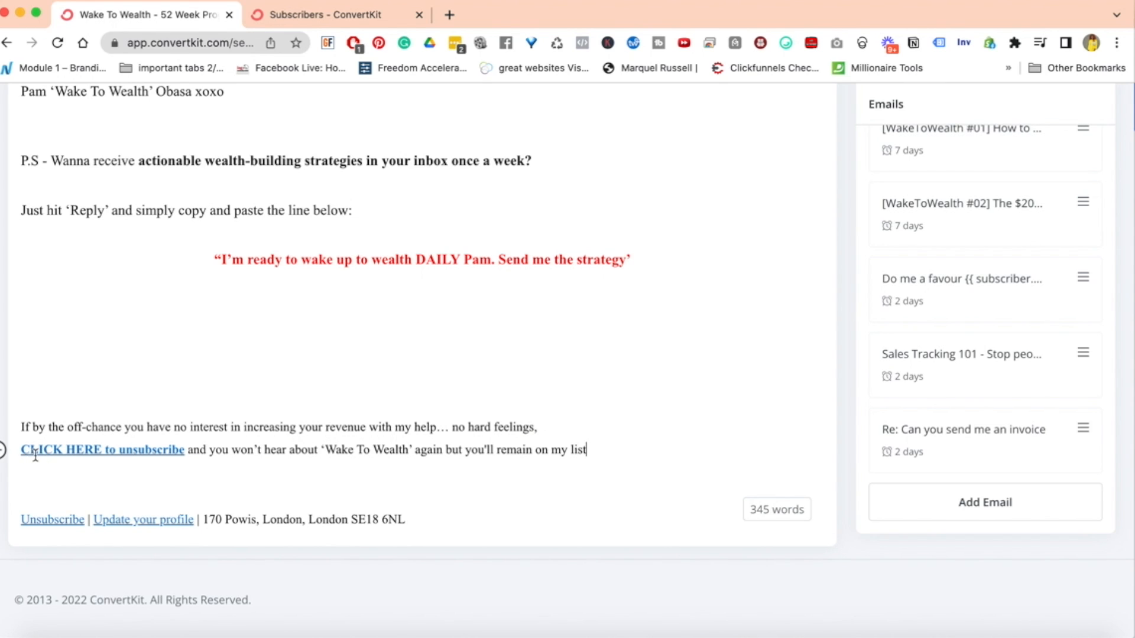
pyautogui.click(54, 452)
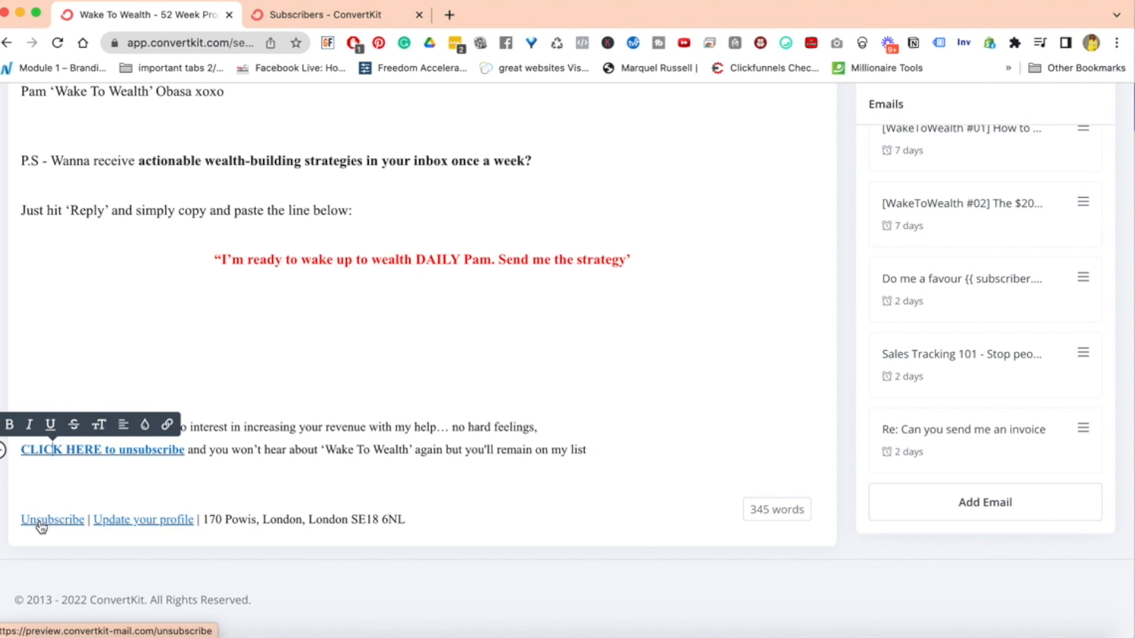
pyautogui.click(107, 489)
pyautogui.click(86, 450)
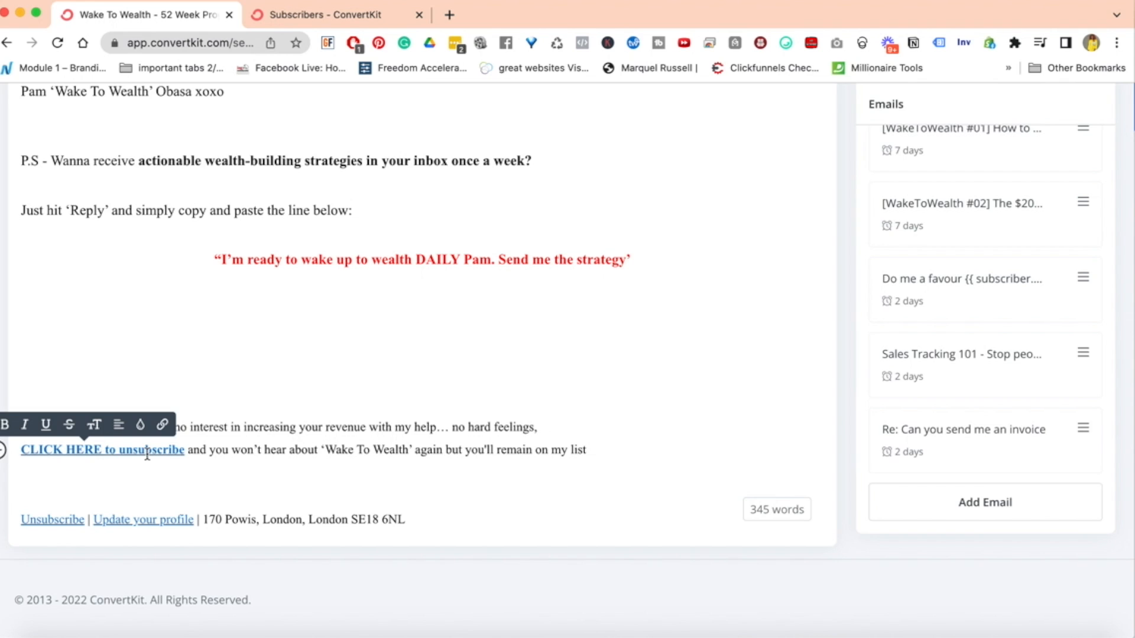
# Open the link settings of the "CLICK HERE to unsubscribe" text in the email's closing opt-out paragraph
pyautogui.click(59, 474)
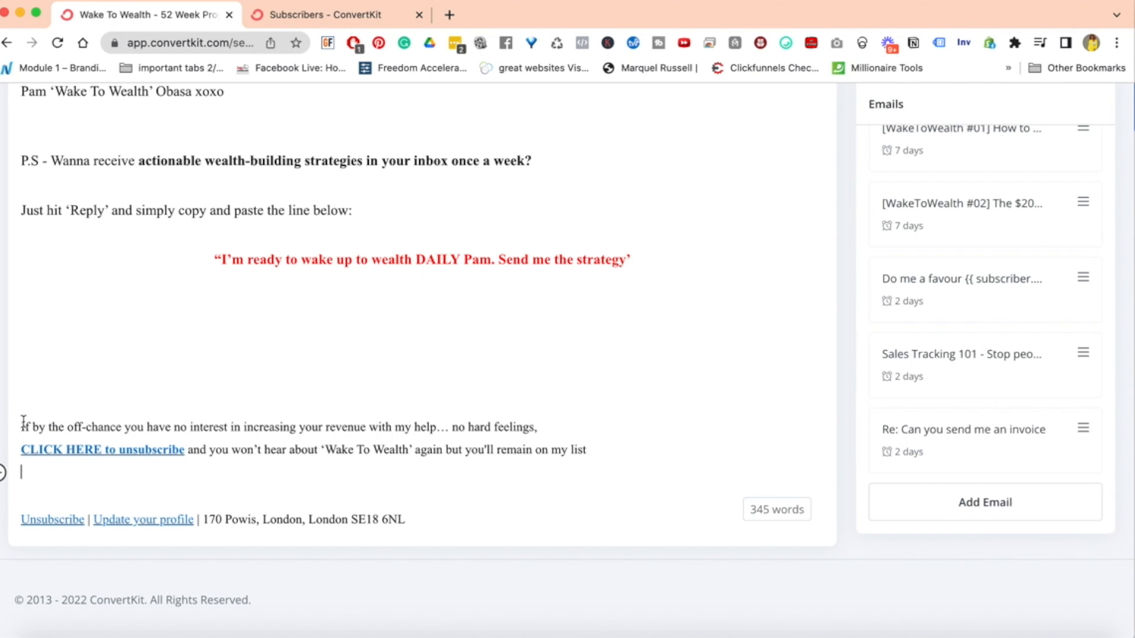
pyautogui.moveTo(21, 424); pyautogui.dragTo(649, 454)
pyautogui.click(648, 454)
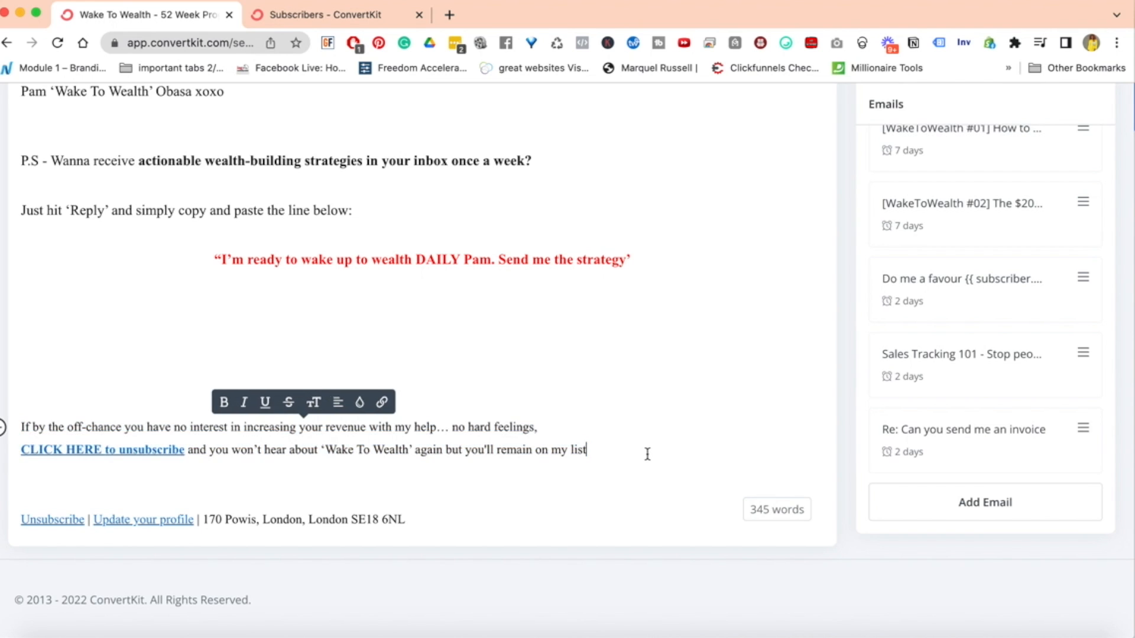
pyautogui.moveTo(22, 451); pyautogui.dragTo(185, 453)
pyautogui.click(177, 423)
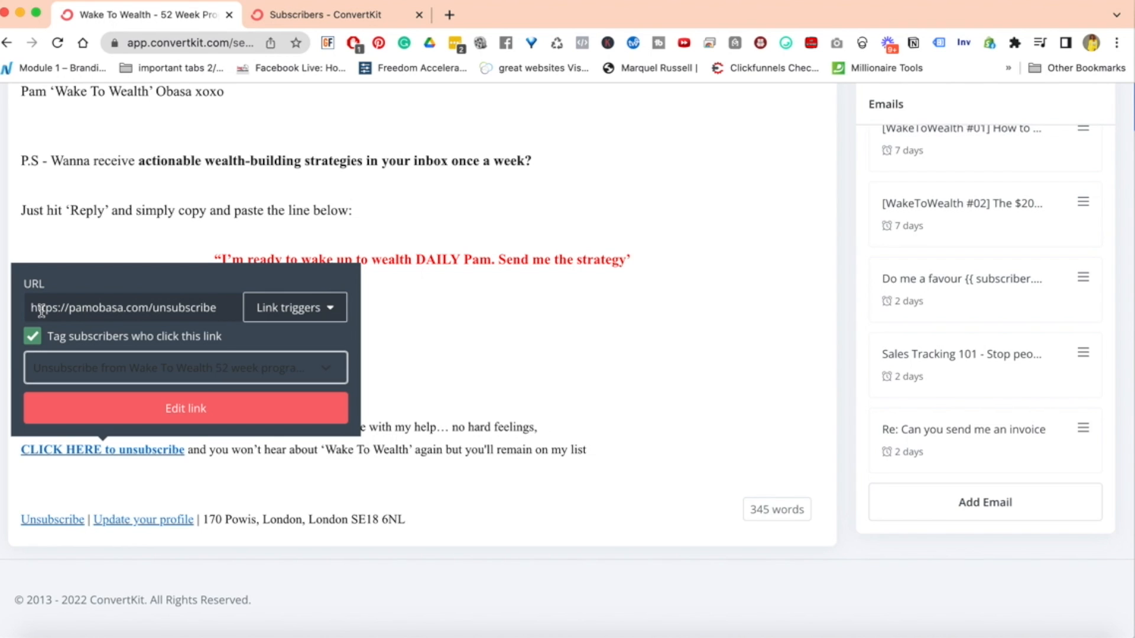
# Copy the unsubscribe link's URL, load it in a new browser tab and look through the unsubscribe confirmation page
pyautogui.tripleClick(137, 310)
pyautogui.press('super+c')
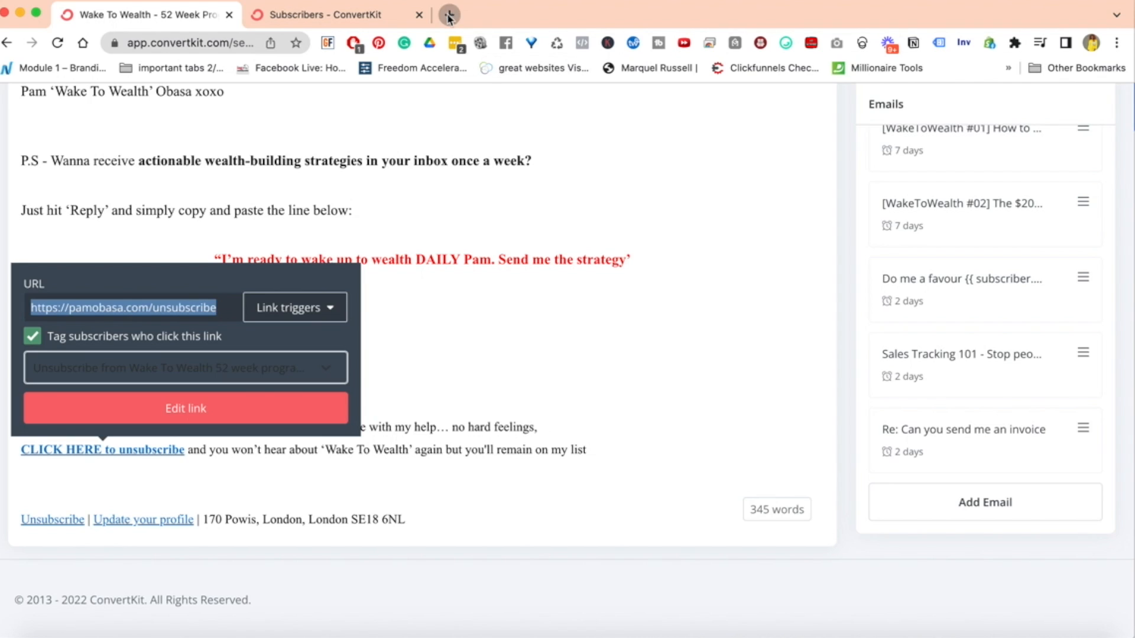
pyautogui.click(449, 15)
pyautogui.press('super+v')
pyautogui.press('Return')
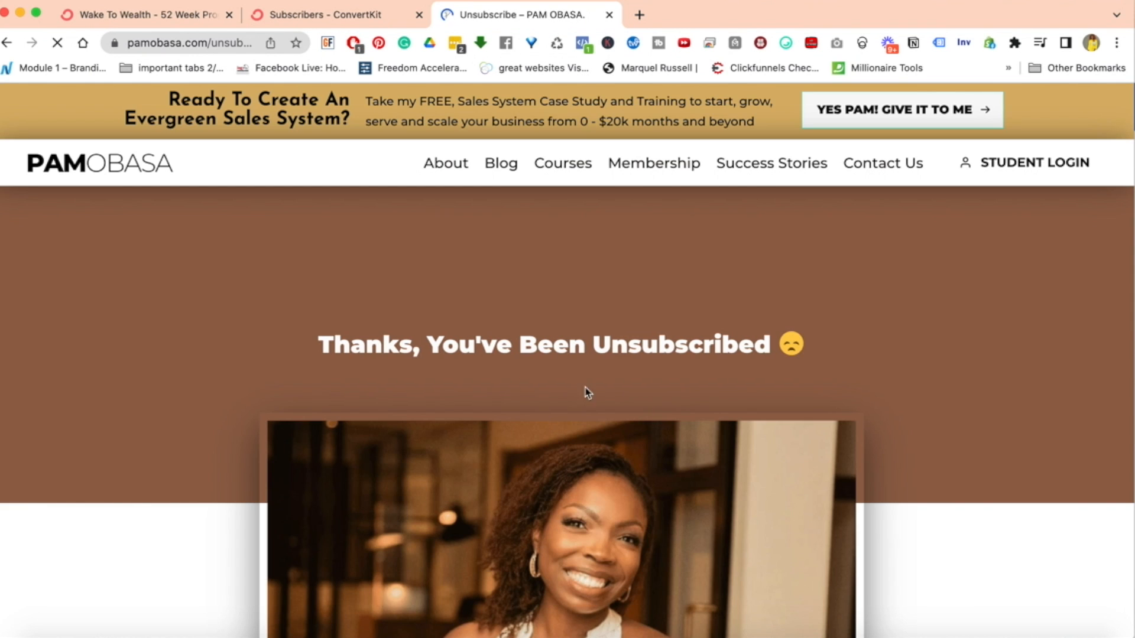
pyautogui.scroll(-5, 898, 420)
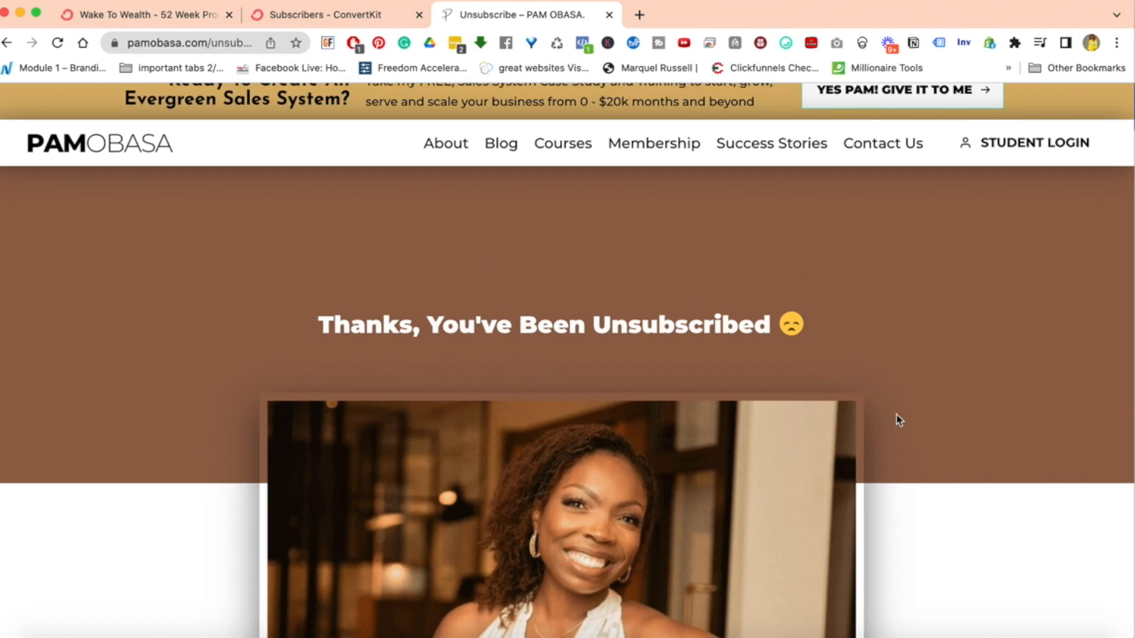
pyautogui.scroll(-10, 897, 421)
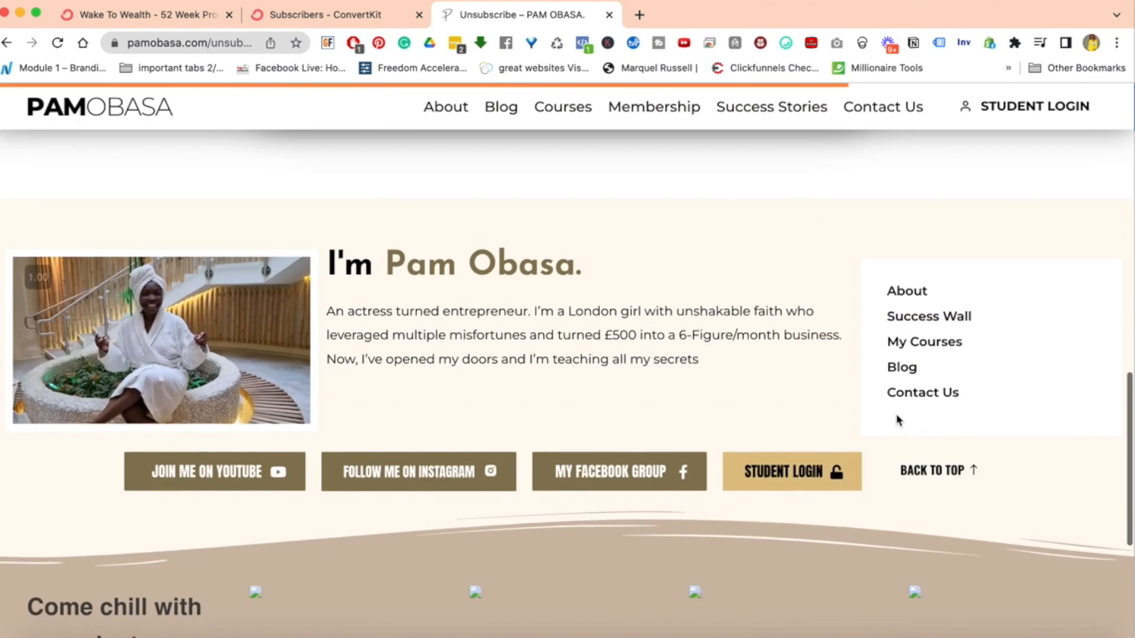
pyautogui.scroll(7, 897, 420)
pyautogui.scroll(5, 897, 421)
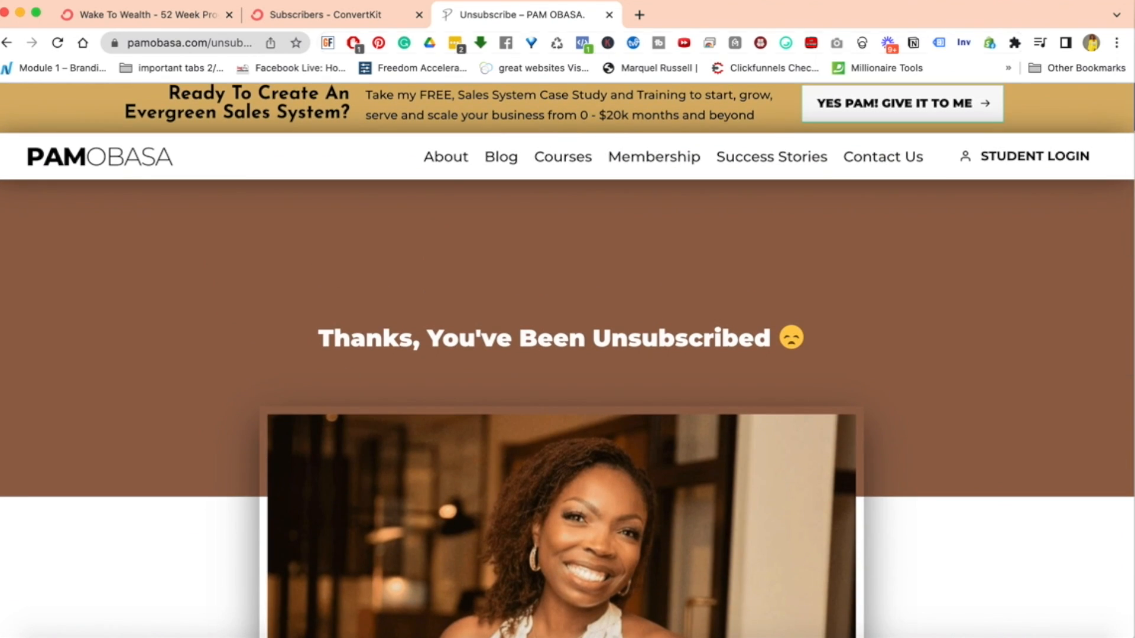
# Return to the Wake To Wealth sequence email and close the unsubscribe link's settings
pyautogui.click(314, 22)
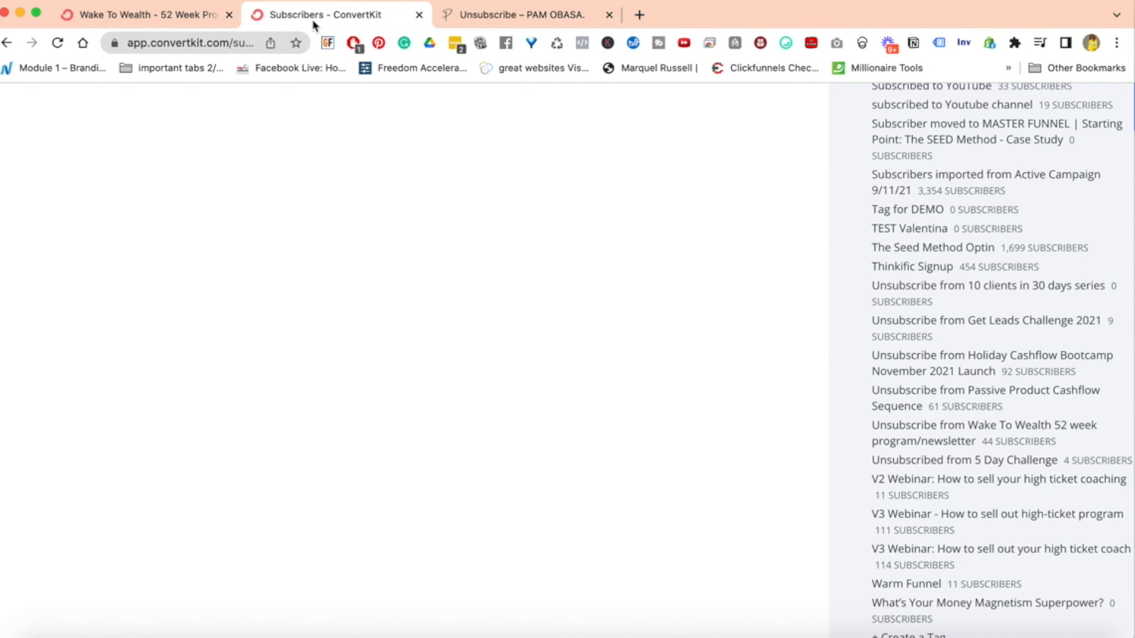
pyautogui.click(145, 19)
pyautogui.click(416, 323)
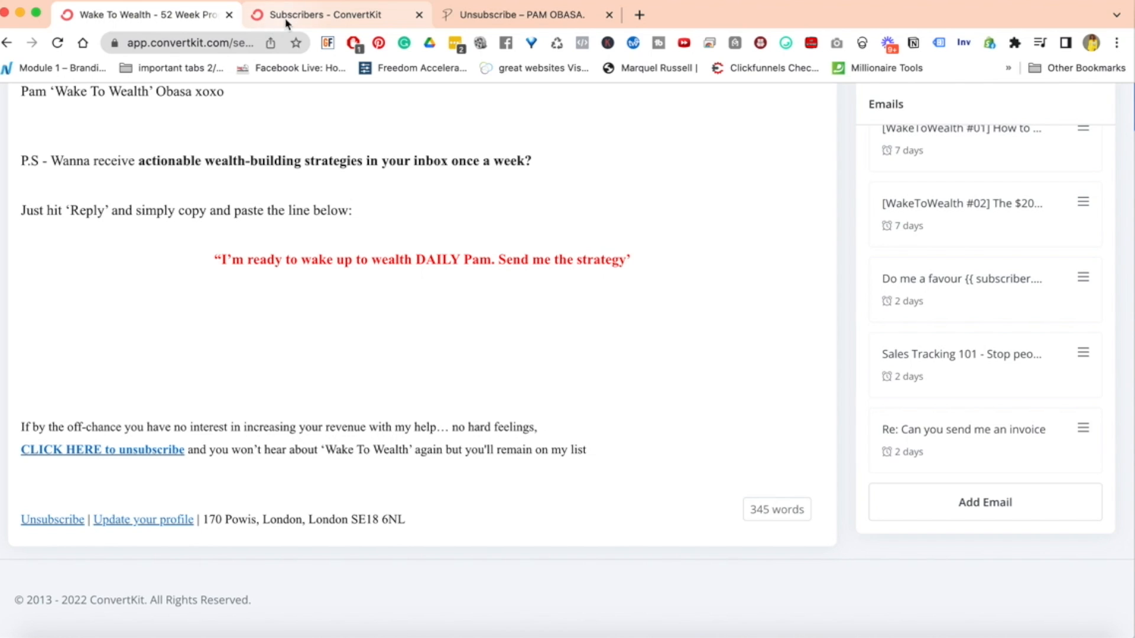
# Examine the tags on the Subscribers page, including "Unsubscribe from Wake To Wealth 52 week program/newsletter" and the other program-specific unsubscribe tags
pyautogui.click(347, 17)
pyautogui.scroll(20, 949, 313)
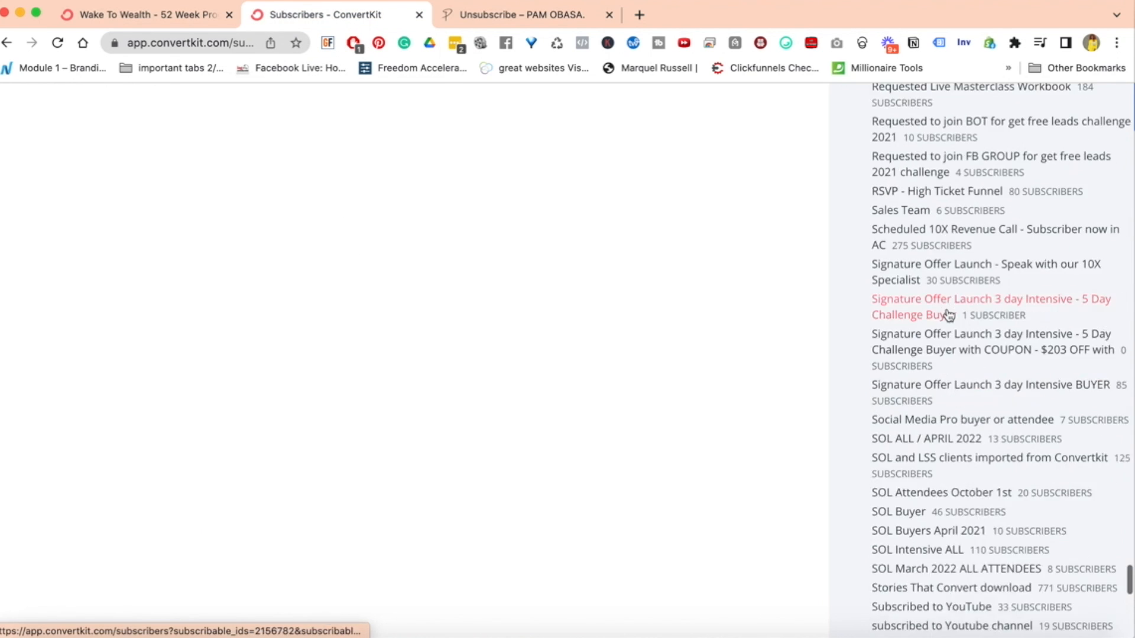
pyautogui.scroll(20, 948, 314)
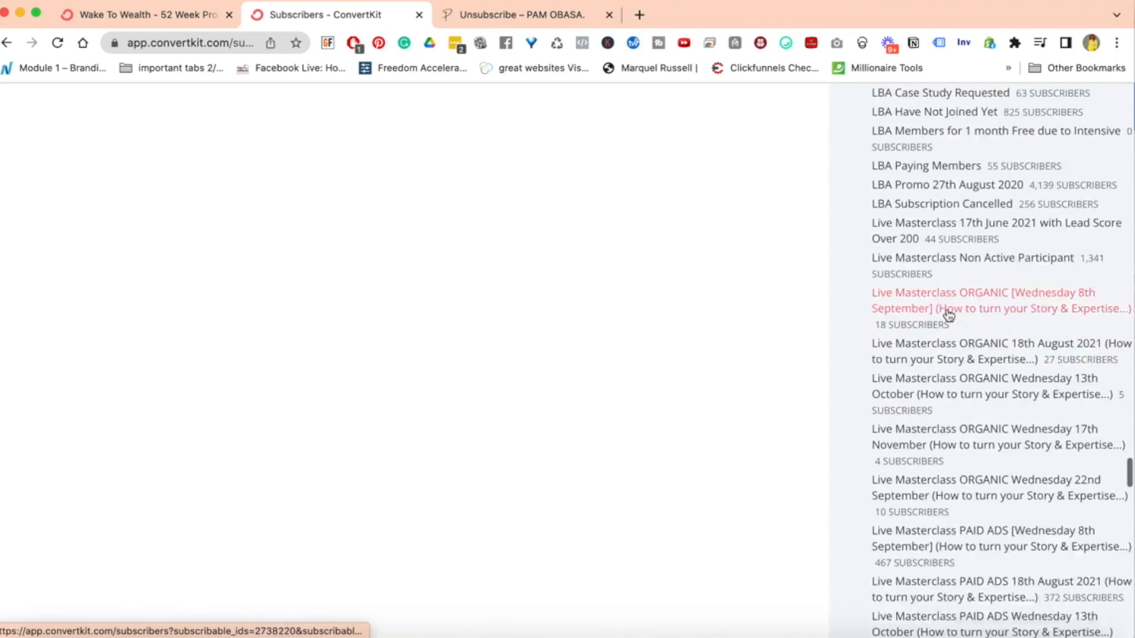
pyautogui.scroll(5, 949, 315)
pyautogui.scroll(-20, 948, 314)
pyautogui.scroll(-20, 948, 314)
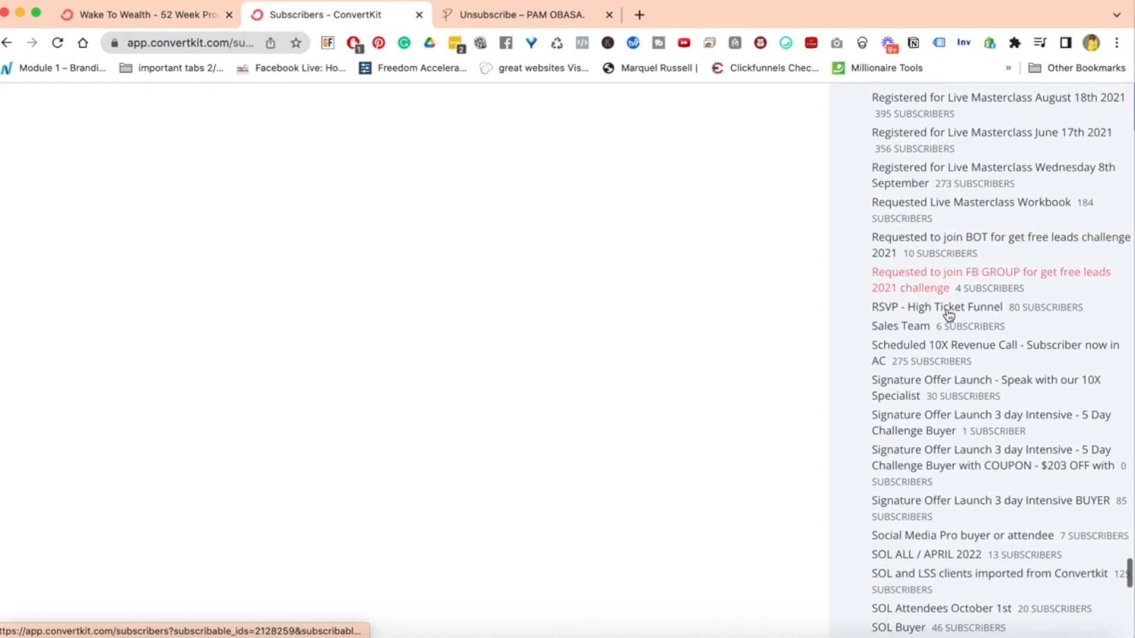
pyautogui.scroll(5, 948, 315)
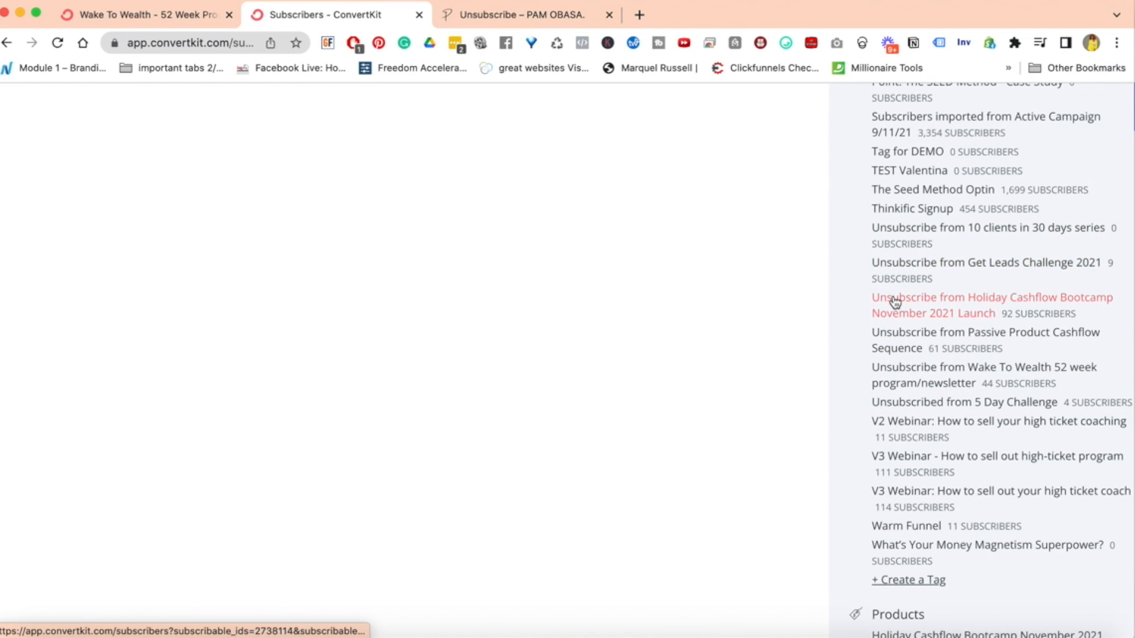
pyautogui.scroll(-1, 894, 287)
pyautogui.scroll(-1, 896, 288)
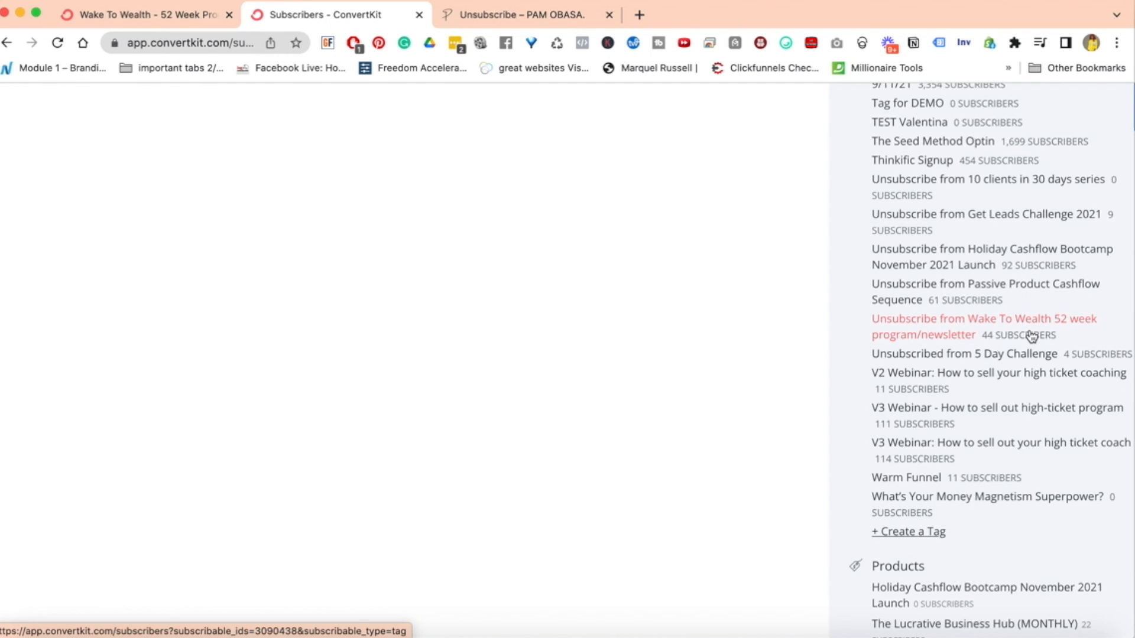
# Return to the Wake To Wealth email and select the whole two-line opt-out paragraph above the footer
pyautogui.click(142, 17)
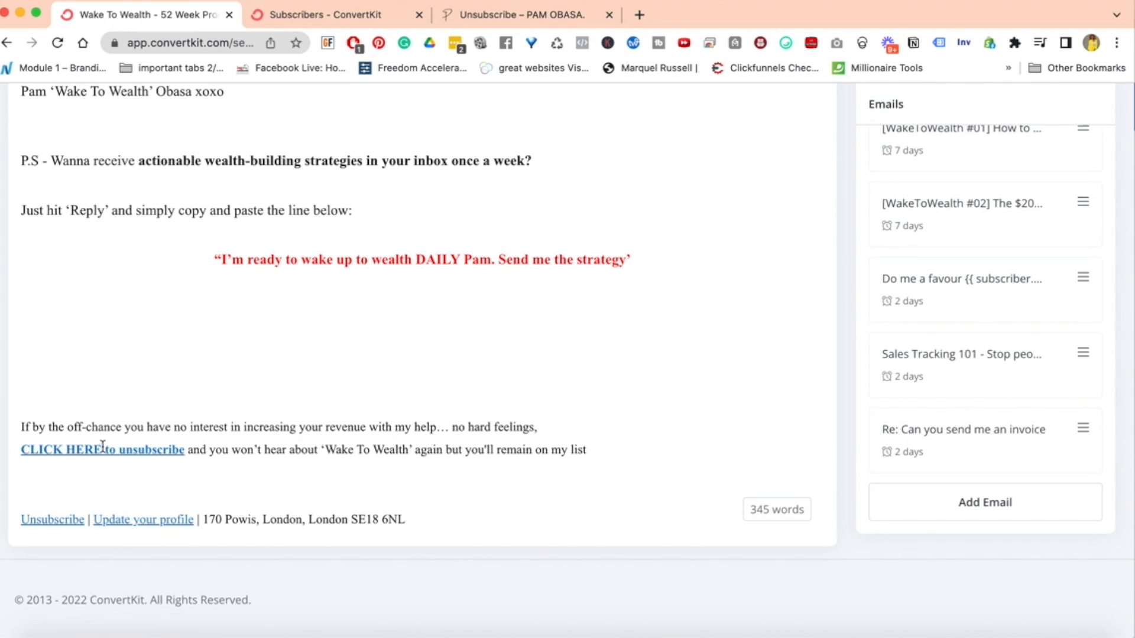
pyautogui.moveTo(21, 426); pyautogui.dragTo(612, 451)
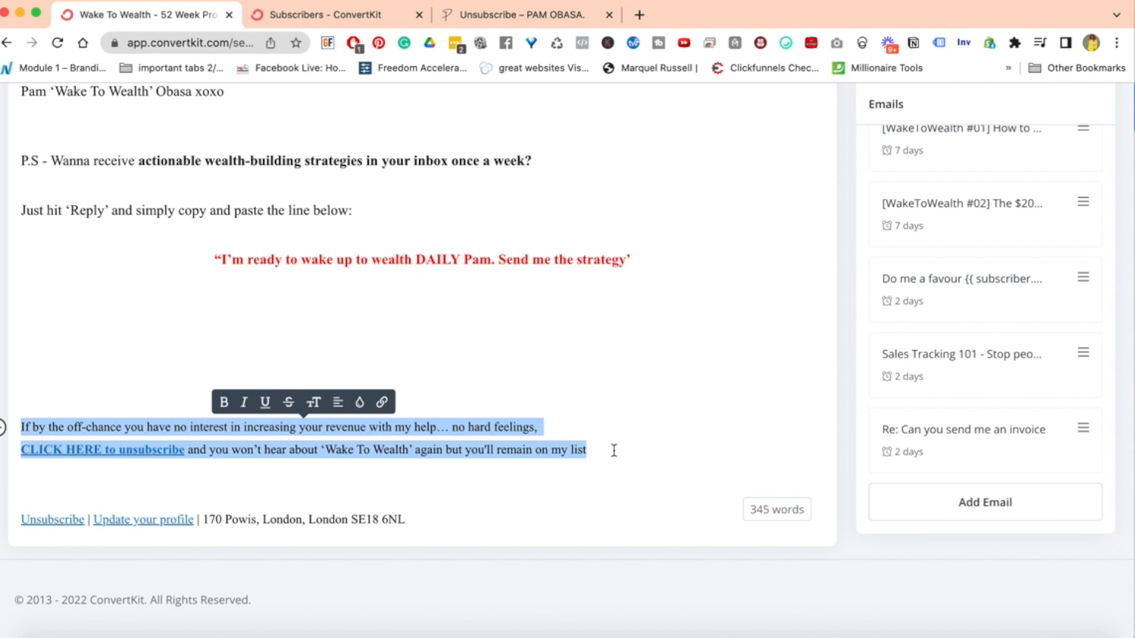